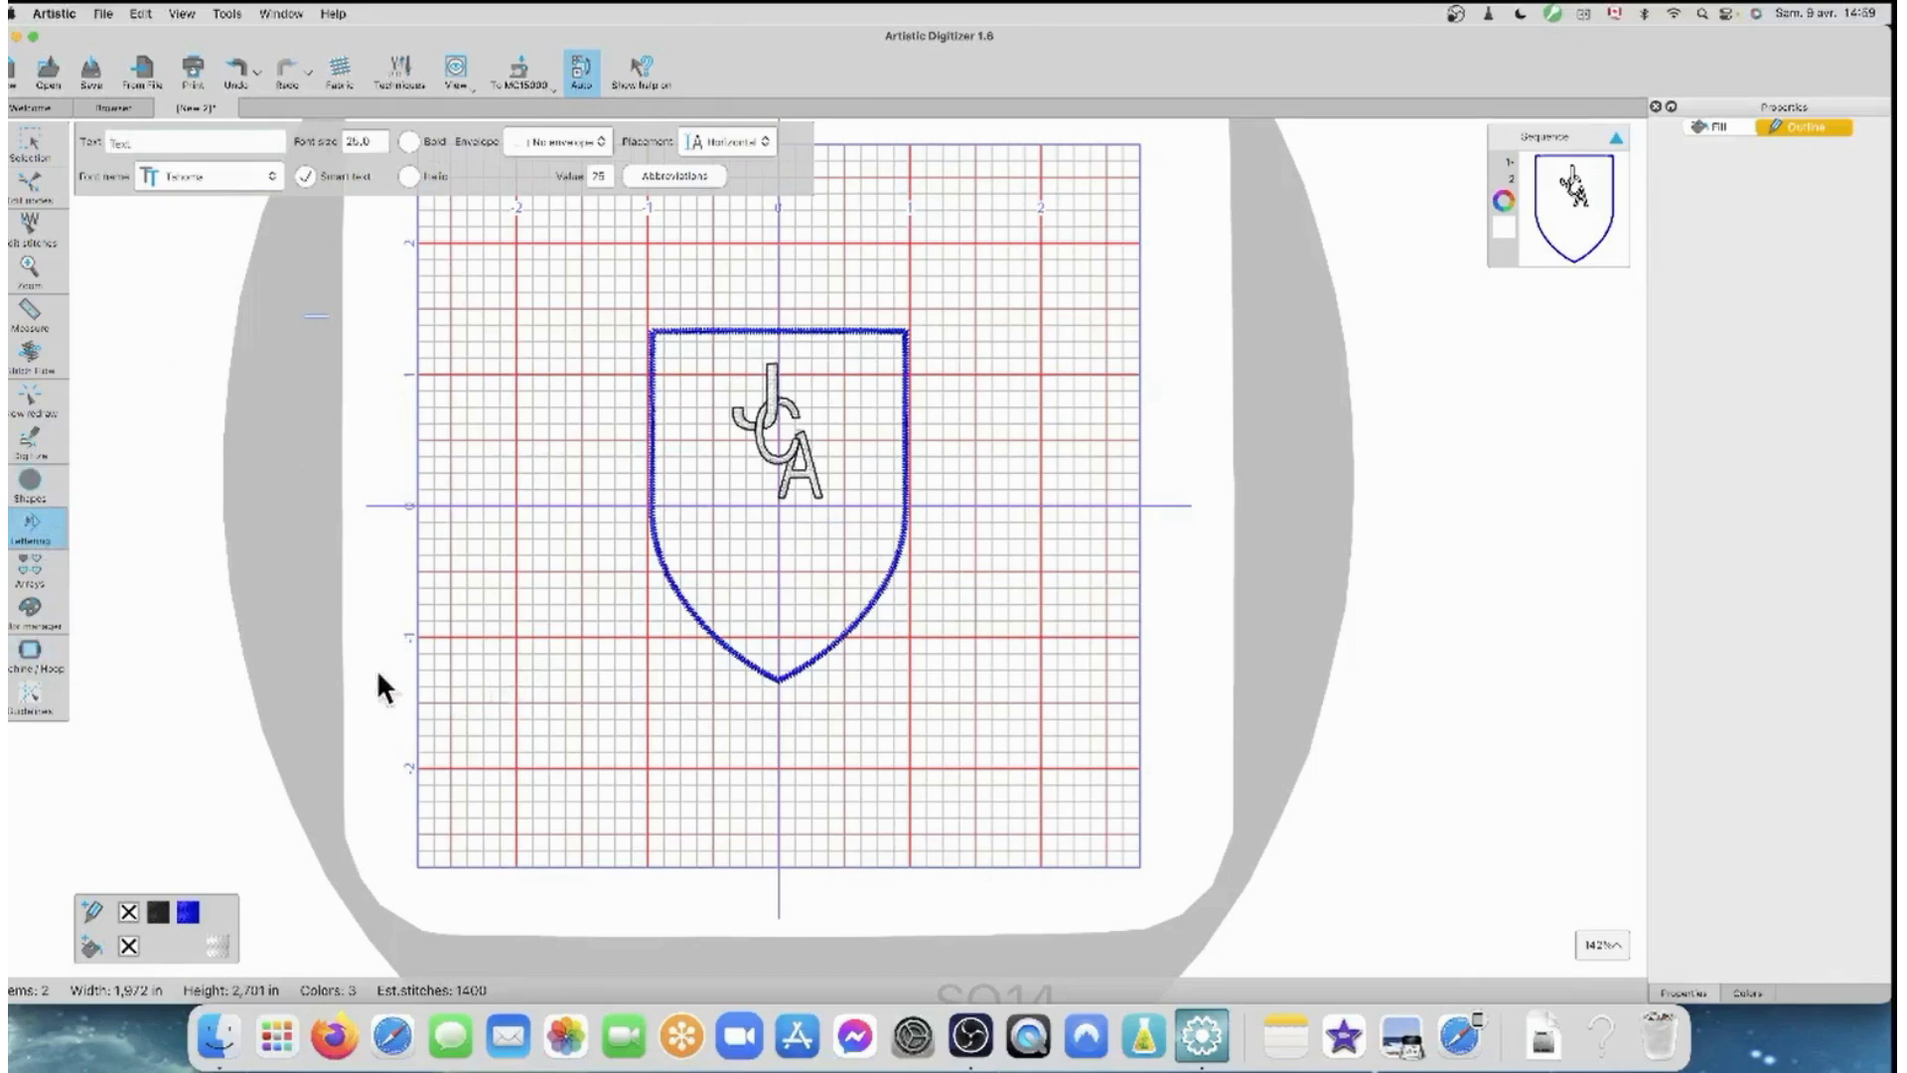
# - Browse the sample designs and open the PaintStitch Samples folder
pyautogui.moveTo(35, 294)
pyautogui.click(36, 109)
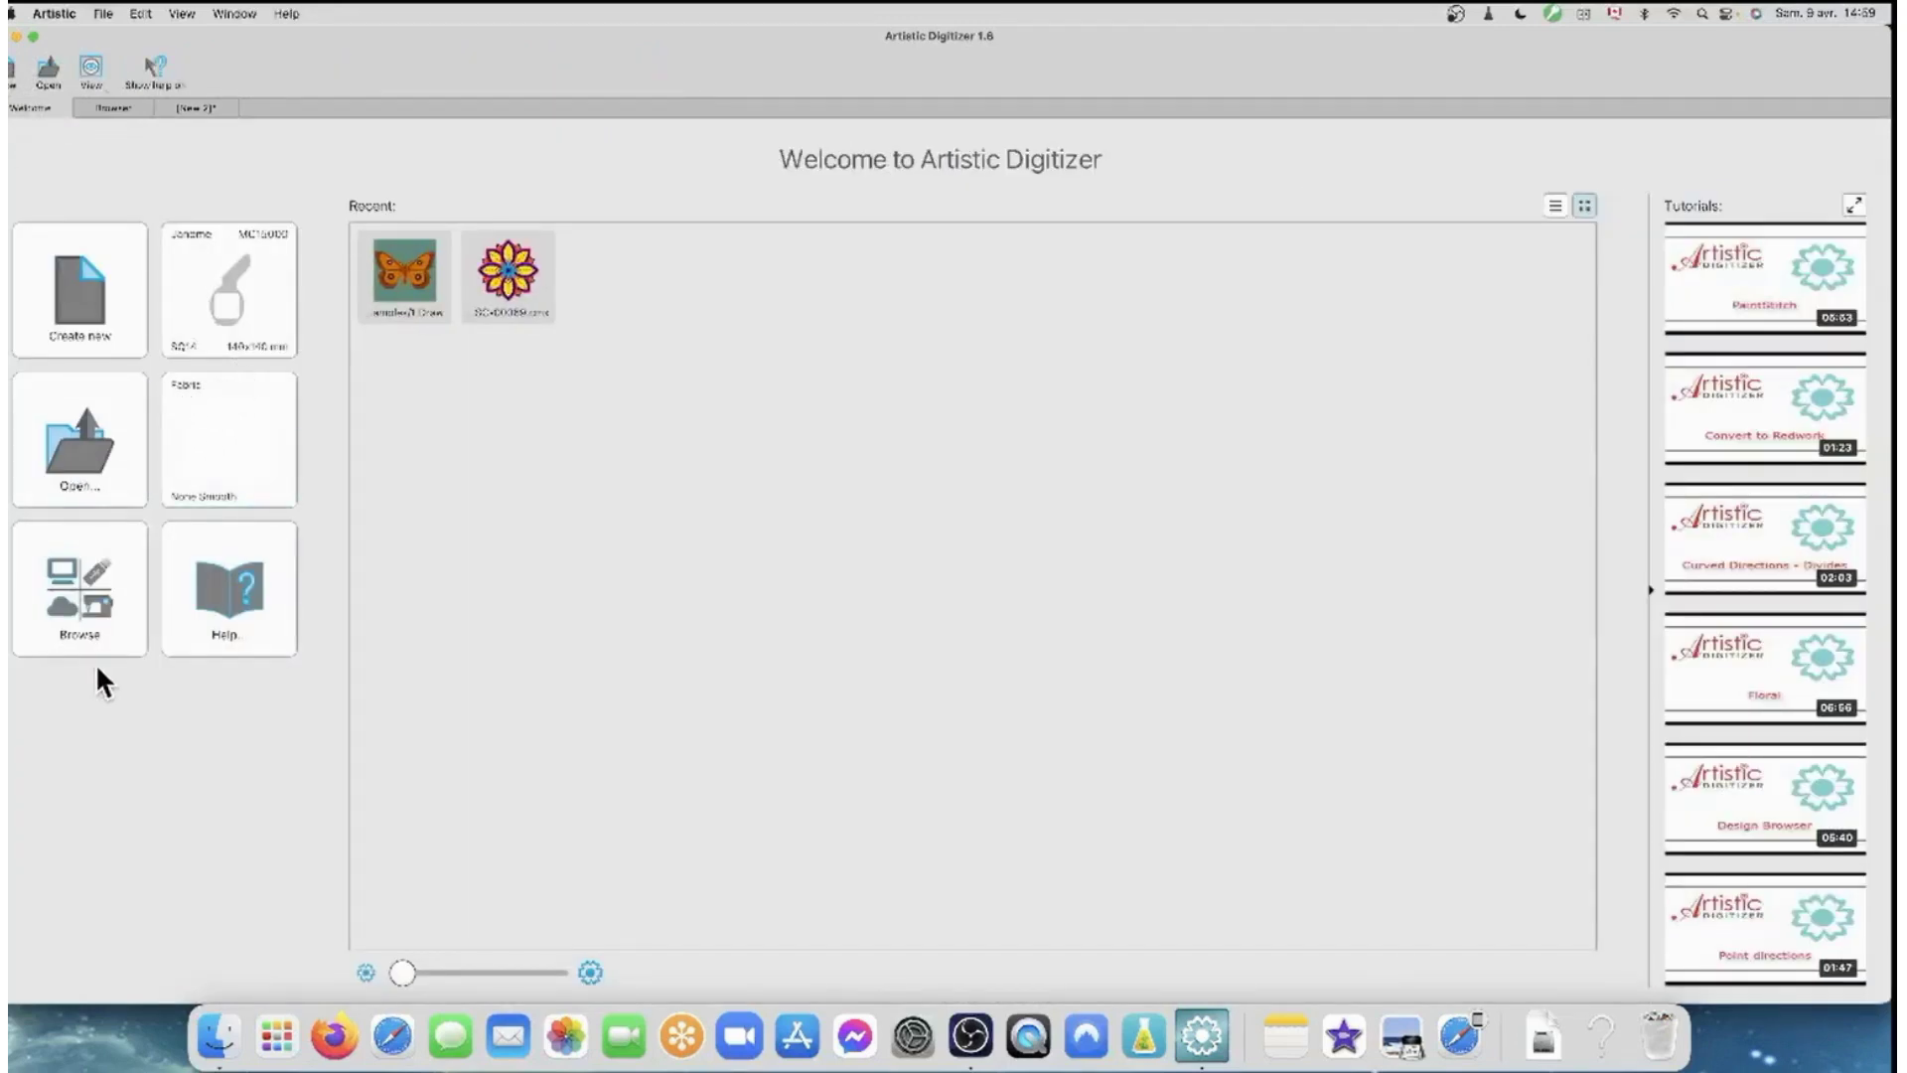
pyautogui.click(83, 611)
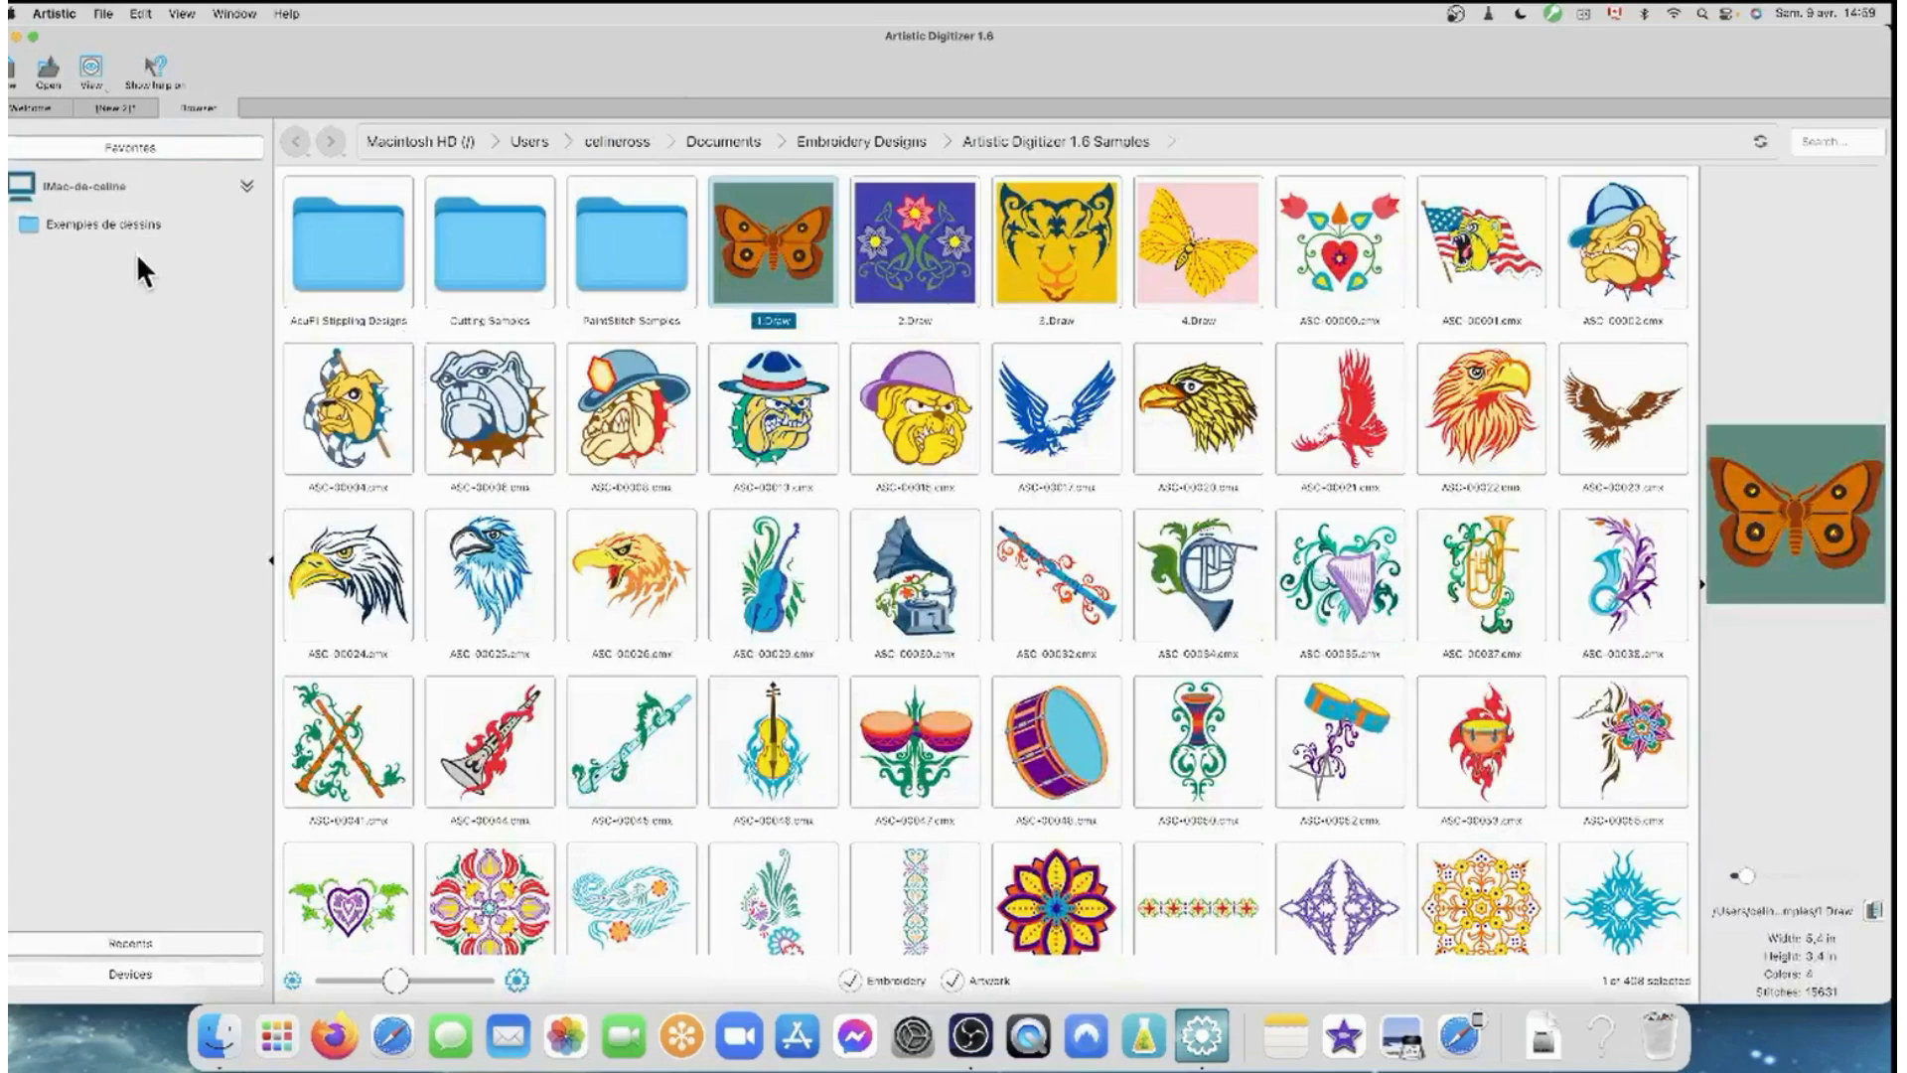
pyautogui.click(628, 268)
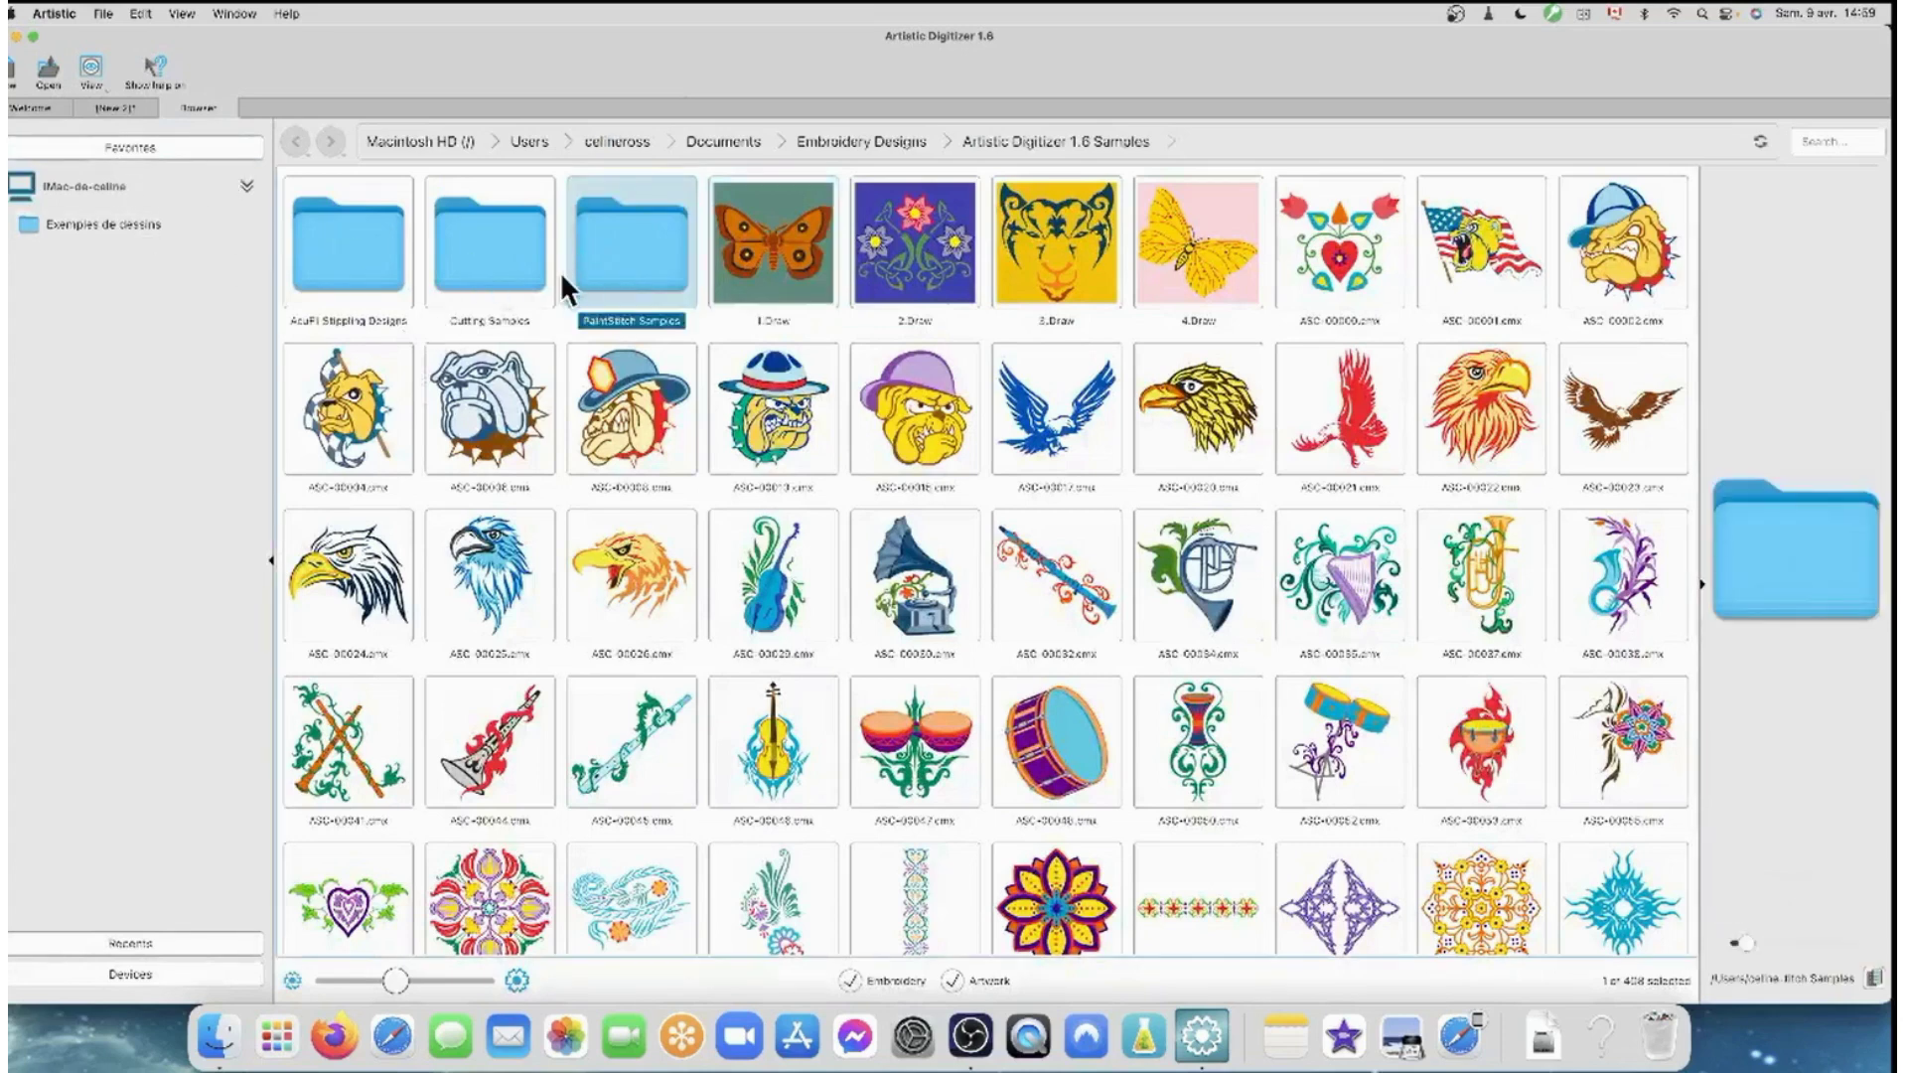
pyautogui.doubleClick(629, 242)
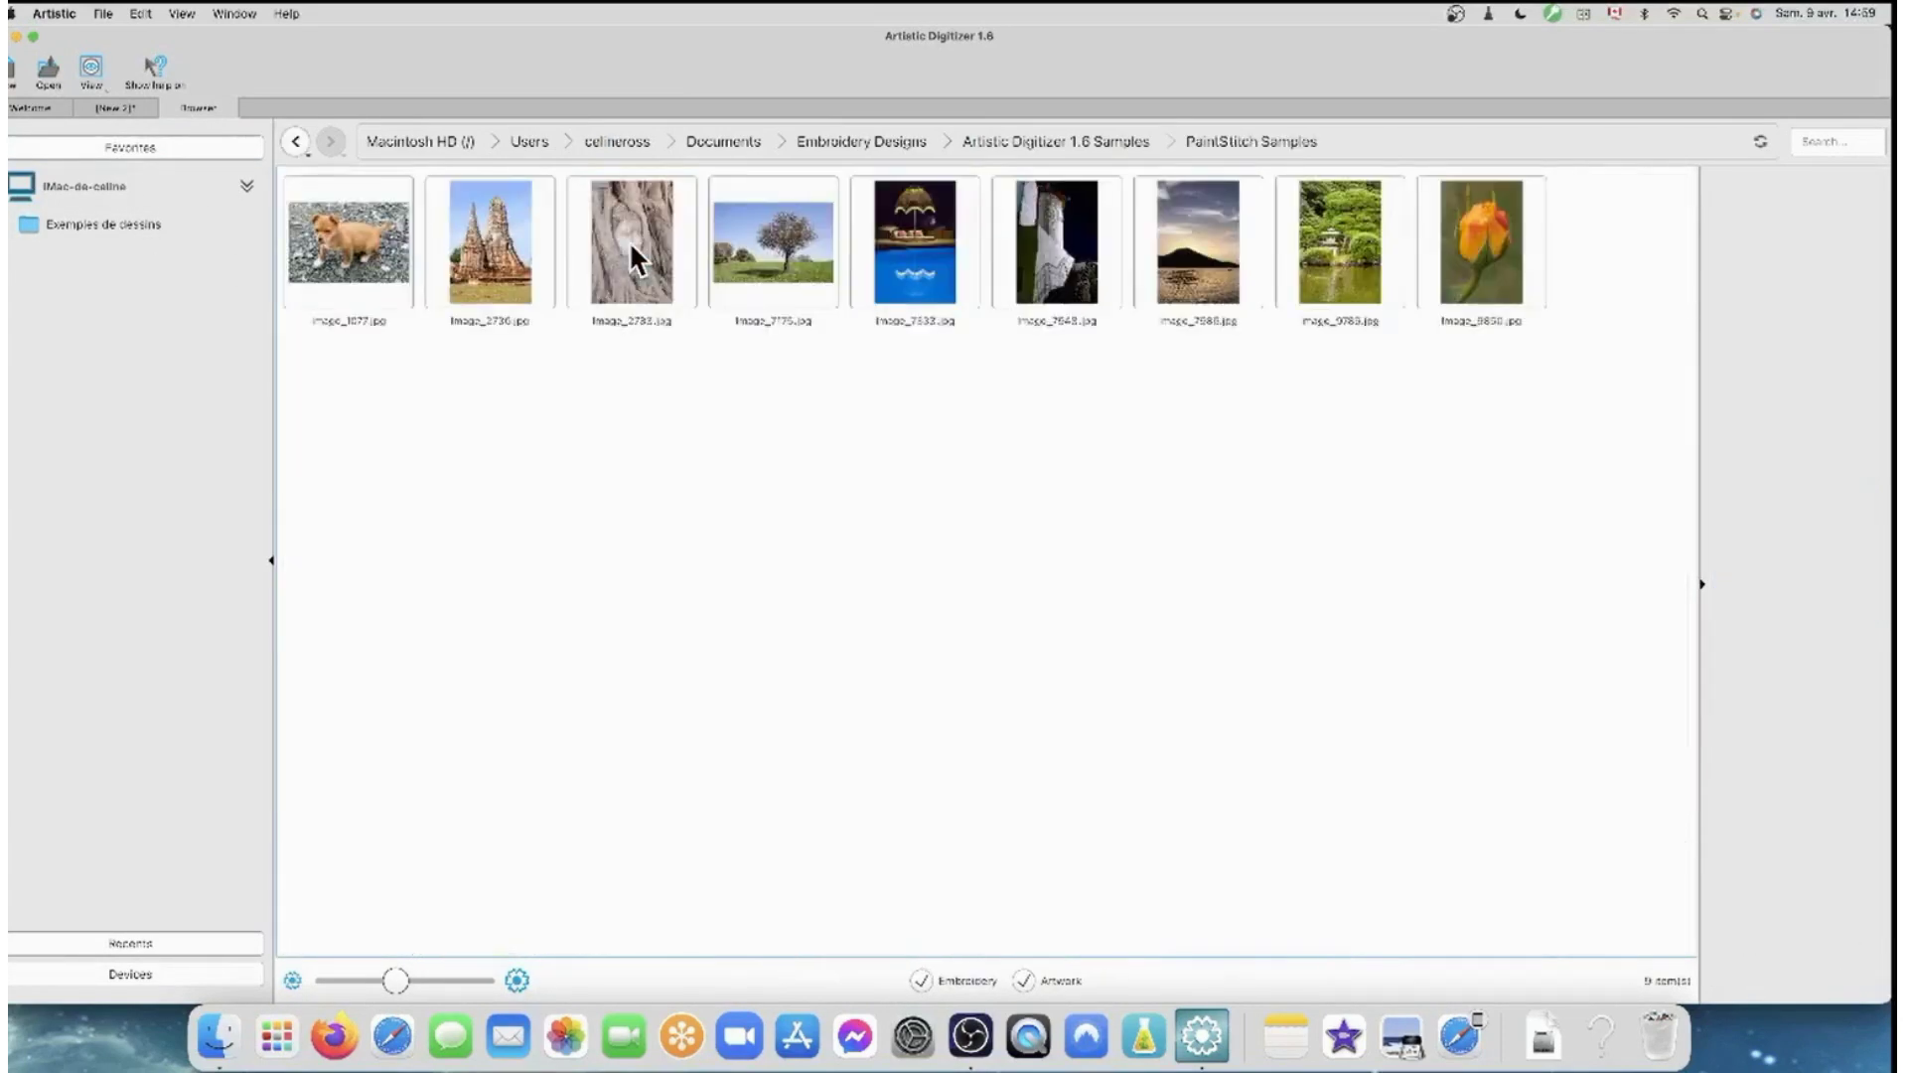
# - Open the orange rosebud photo from the PaintStitch samples as a PaintStitch design
pyautogui.doubleClick(1486, 246)
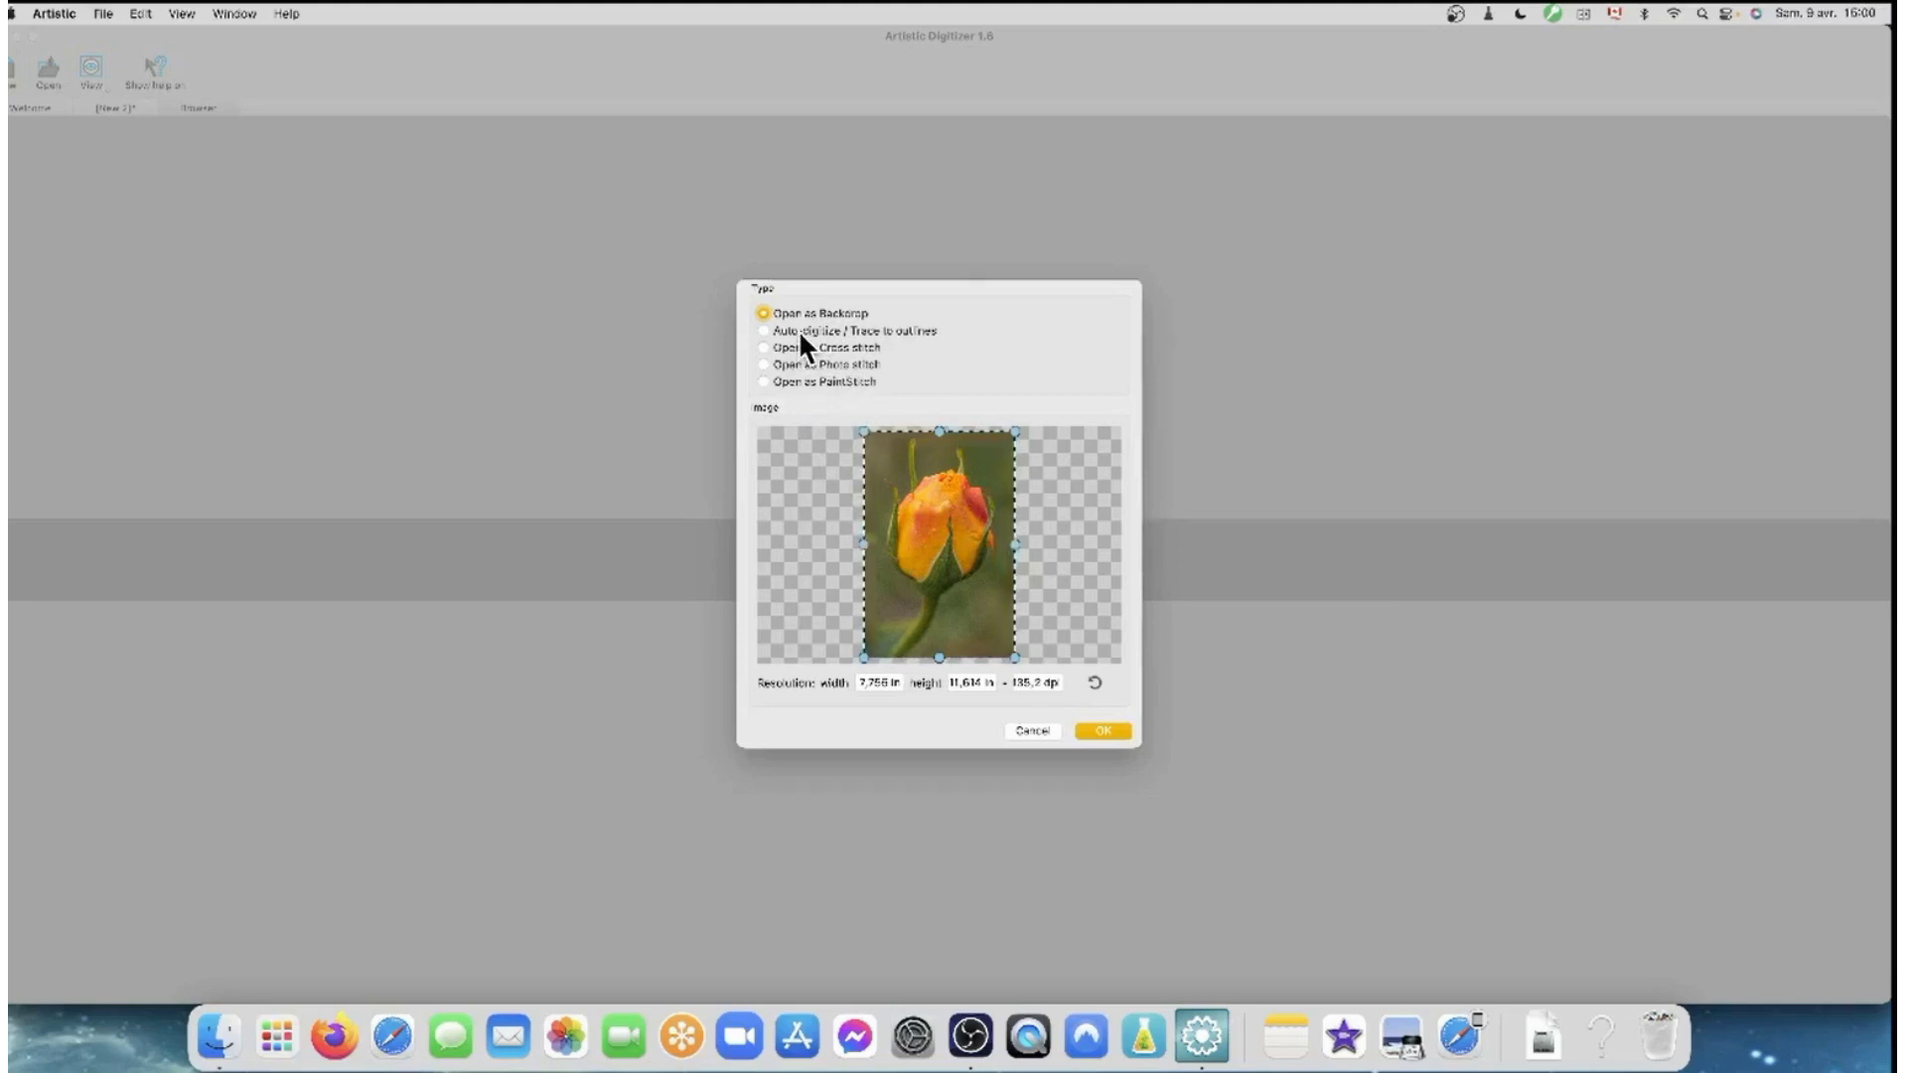
pyautogui.click(762, 382)
pyautogui.click(1110, 735)
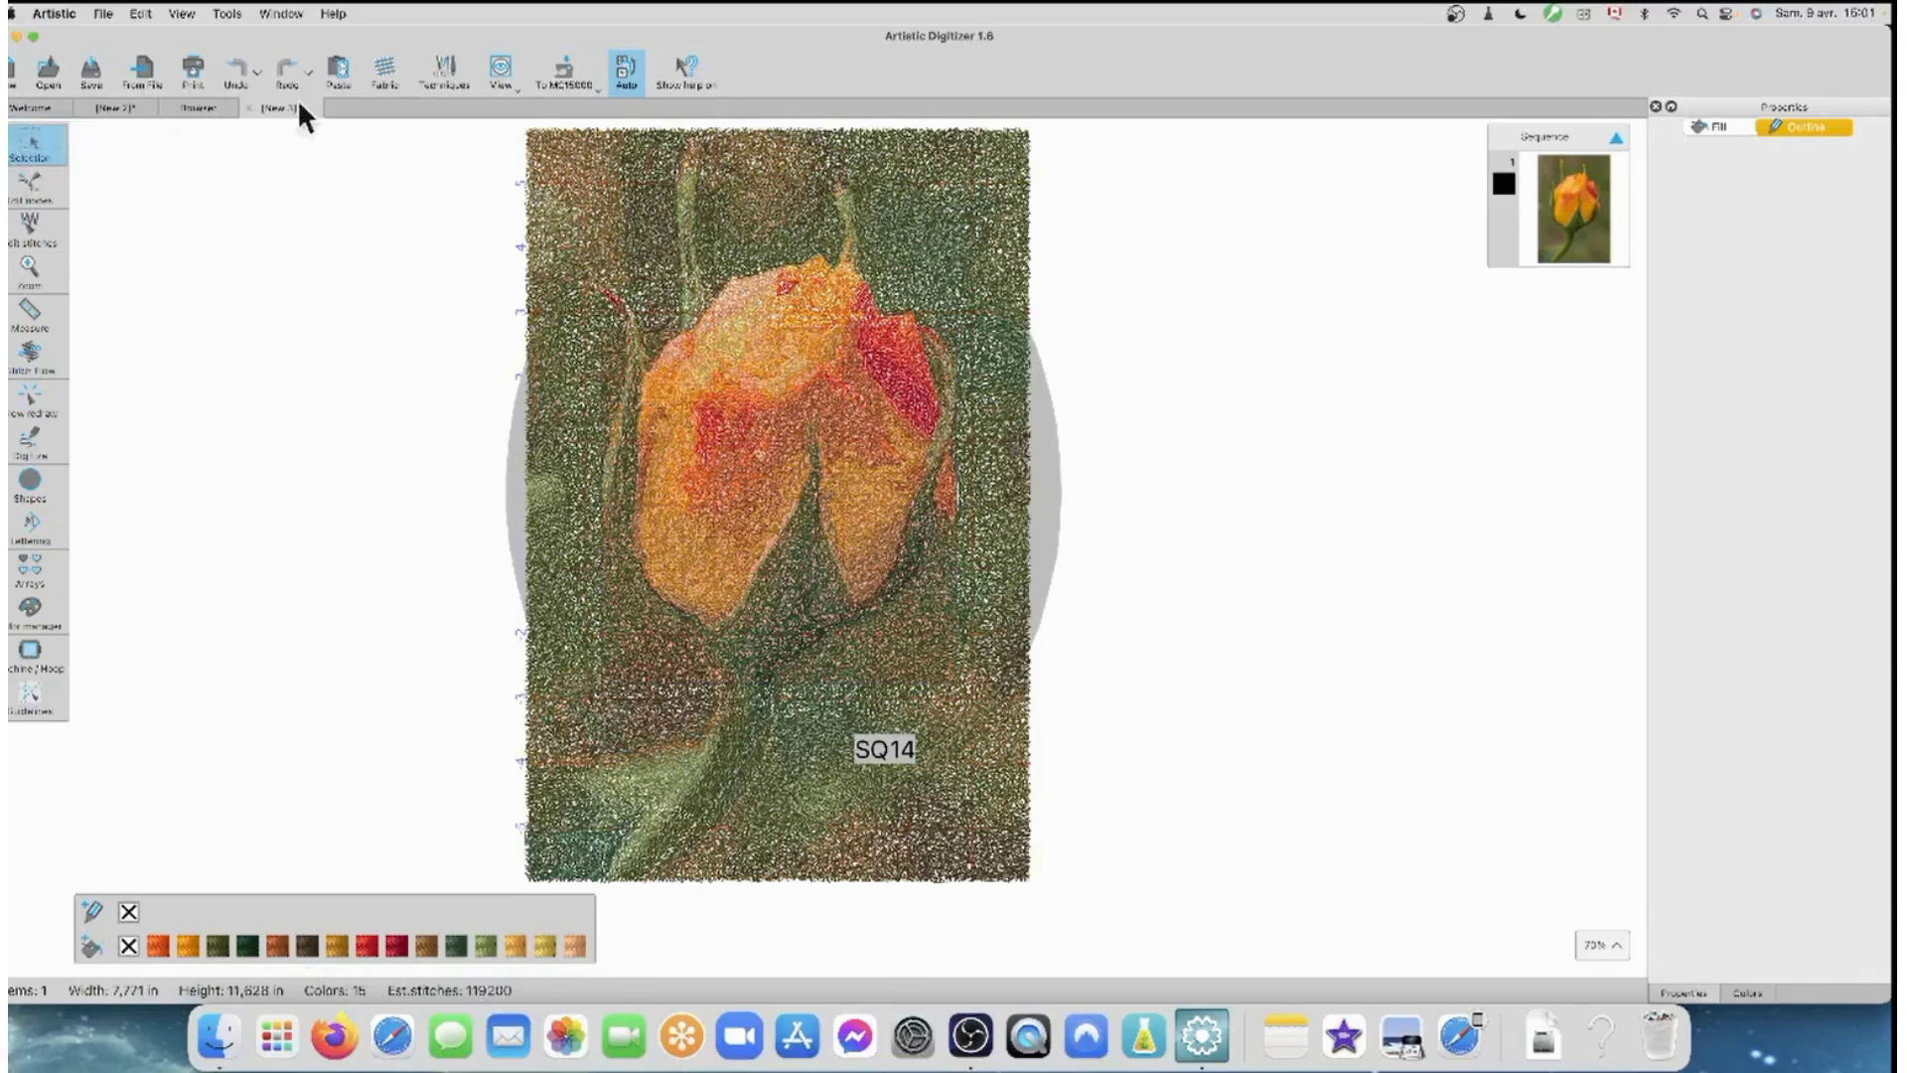
# - Close the rosebud PaintStitch document without saving it
pyautogui.click(247, 106)
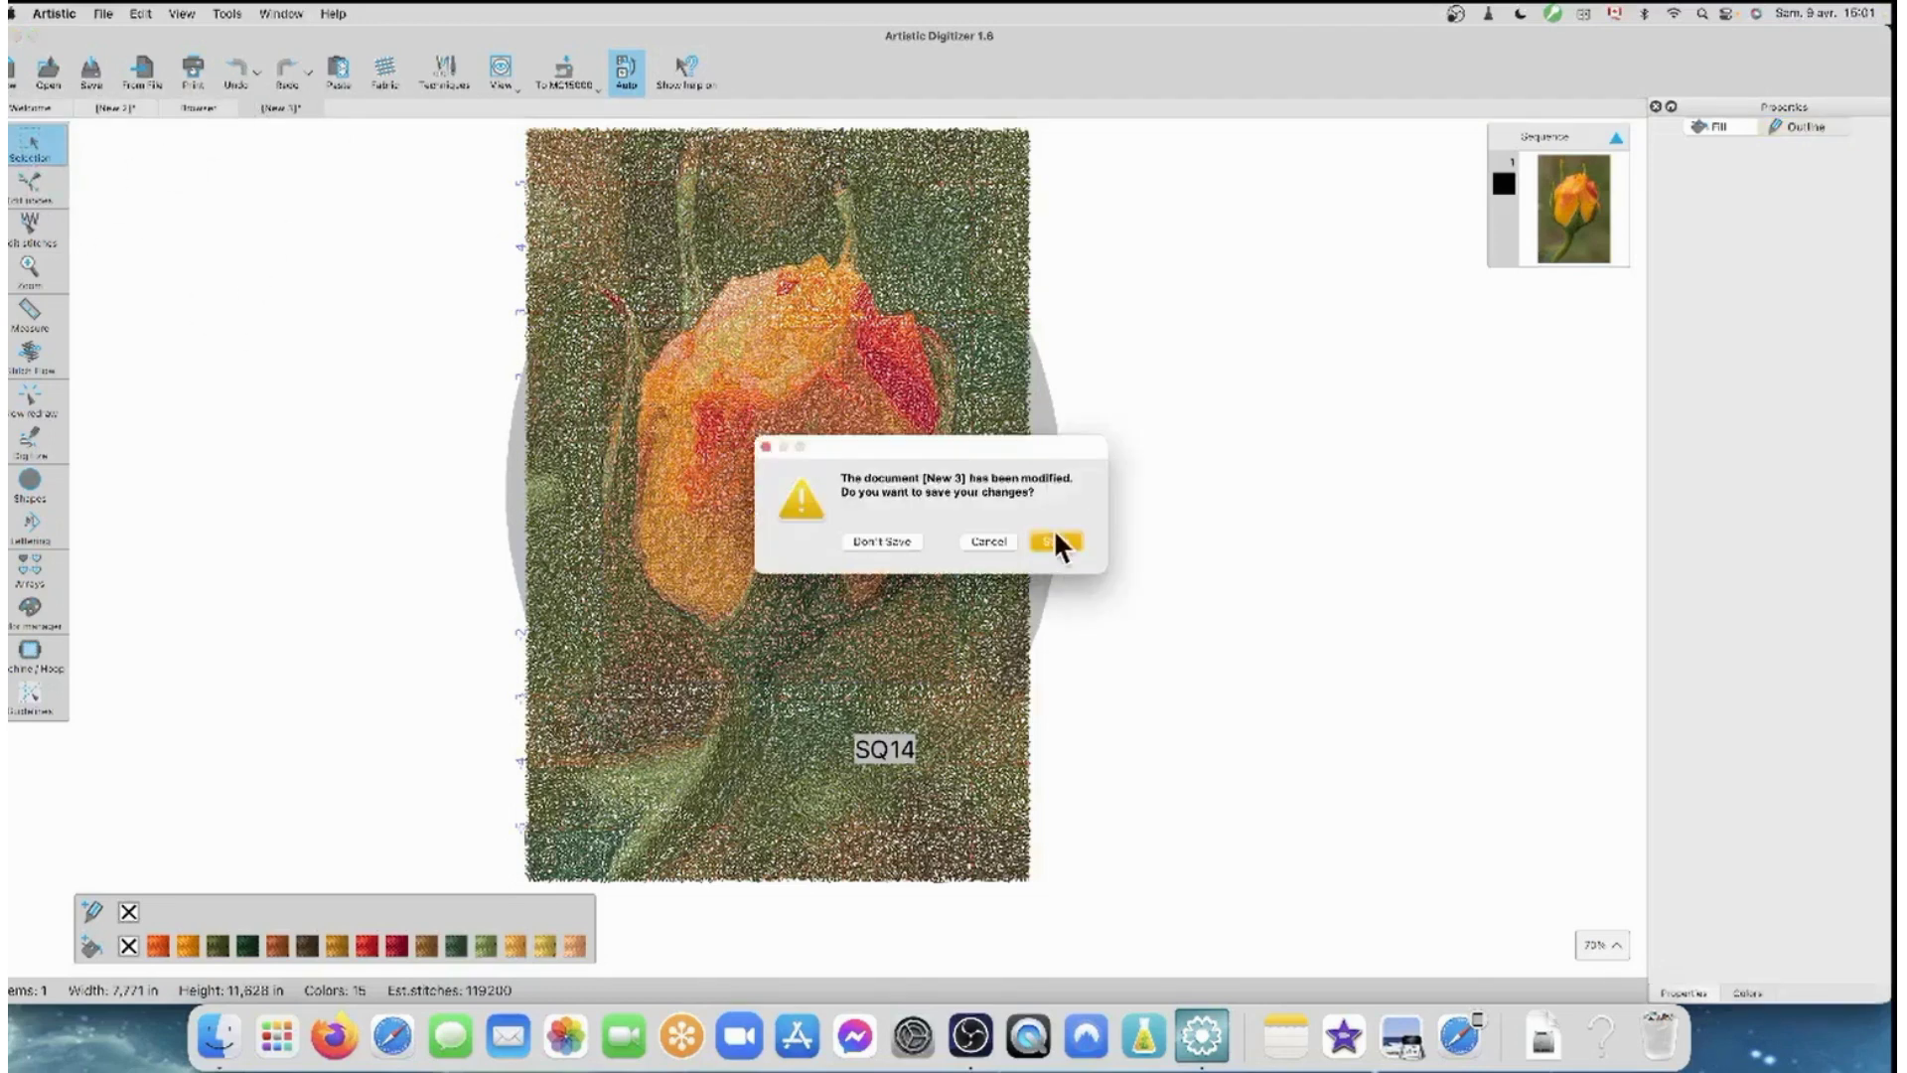
pyautogui.click(898, 539)
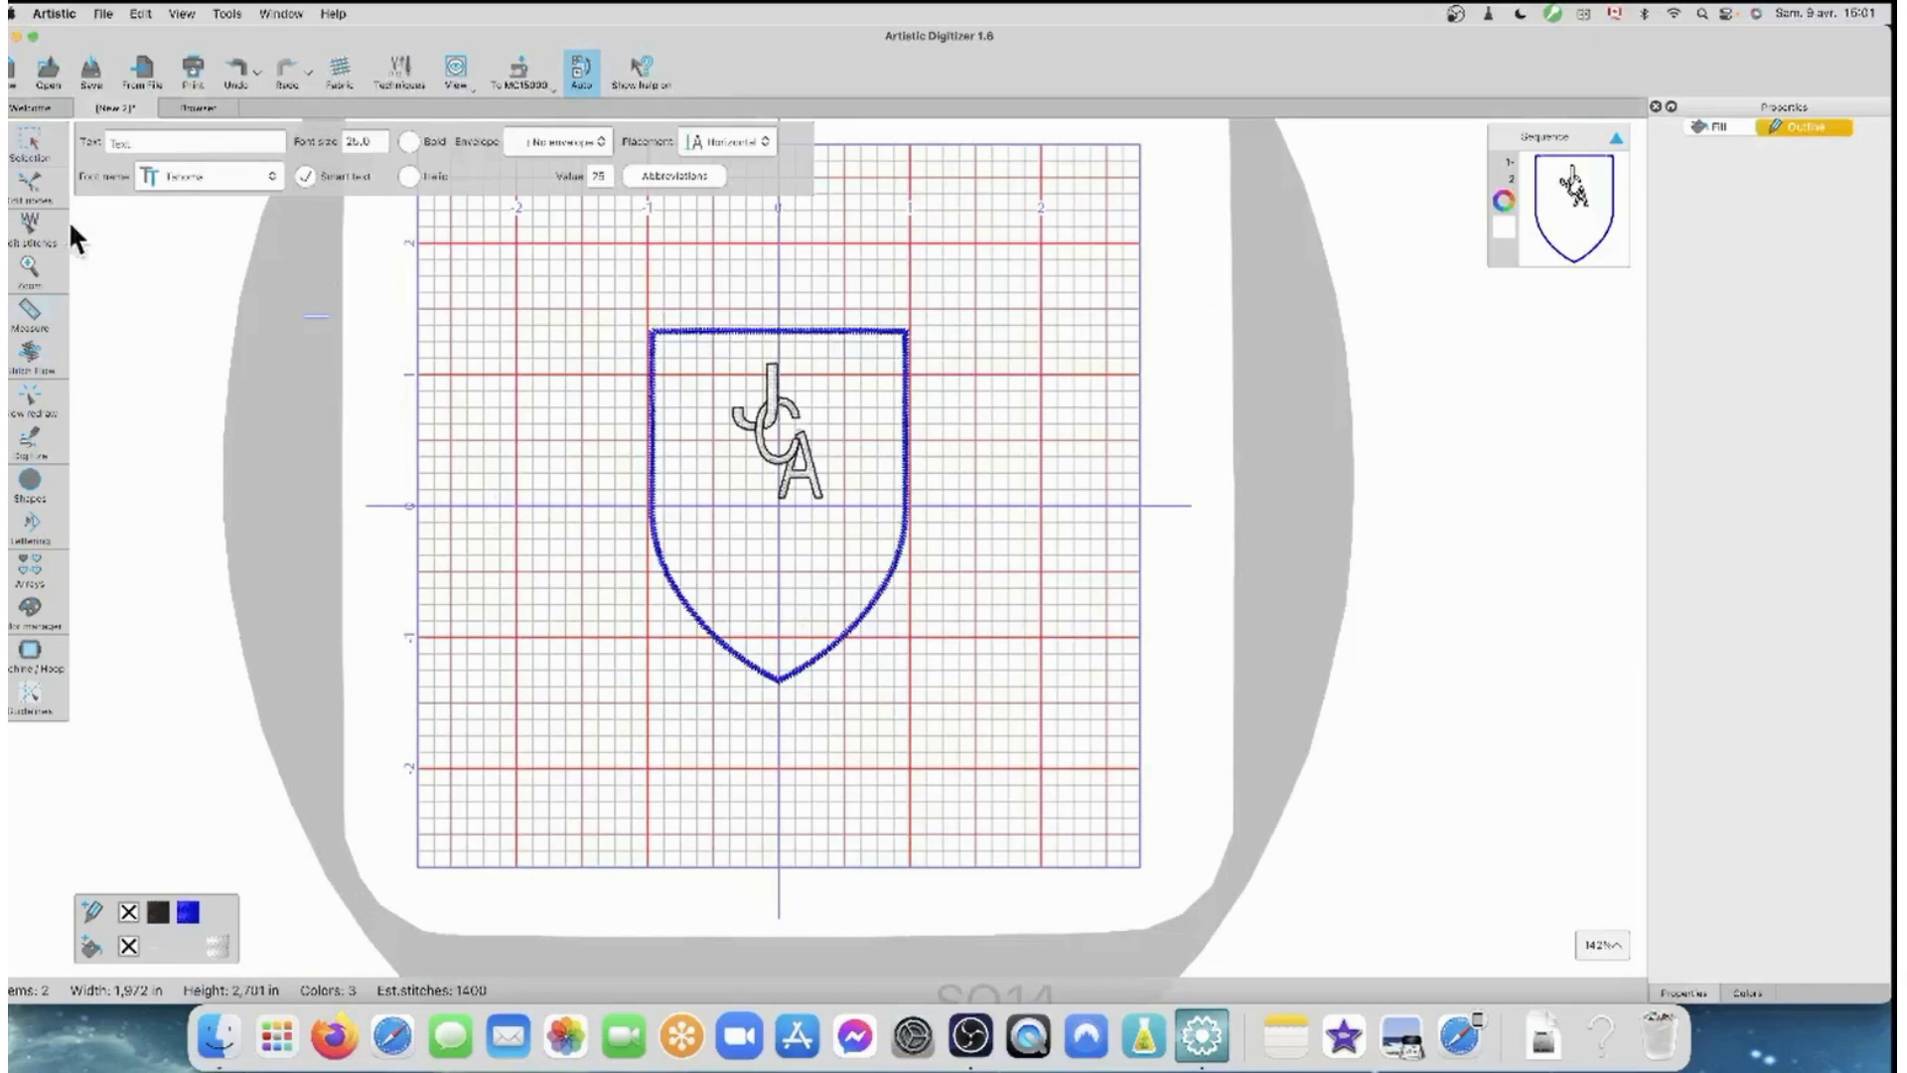
pyautogui.moveTo(33, 520)
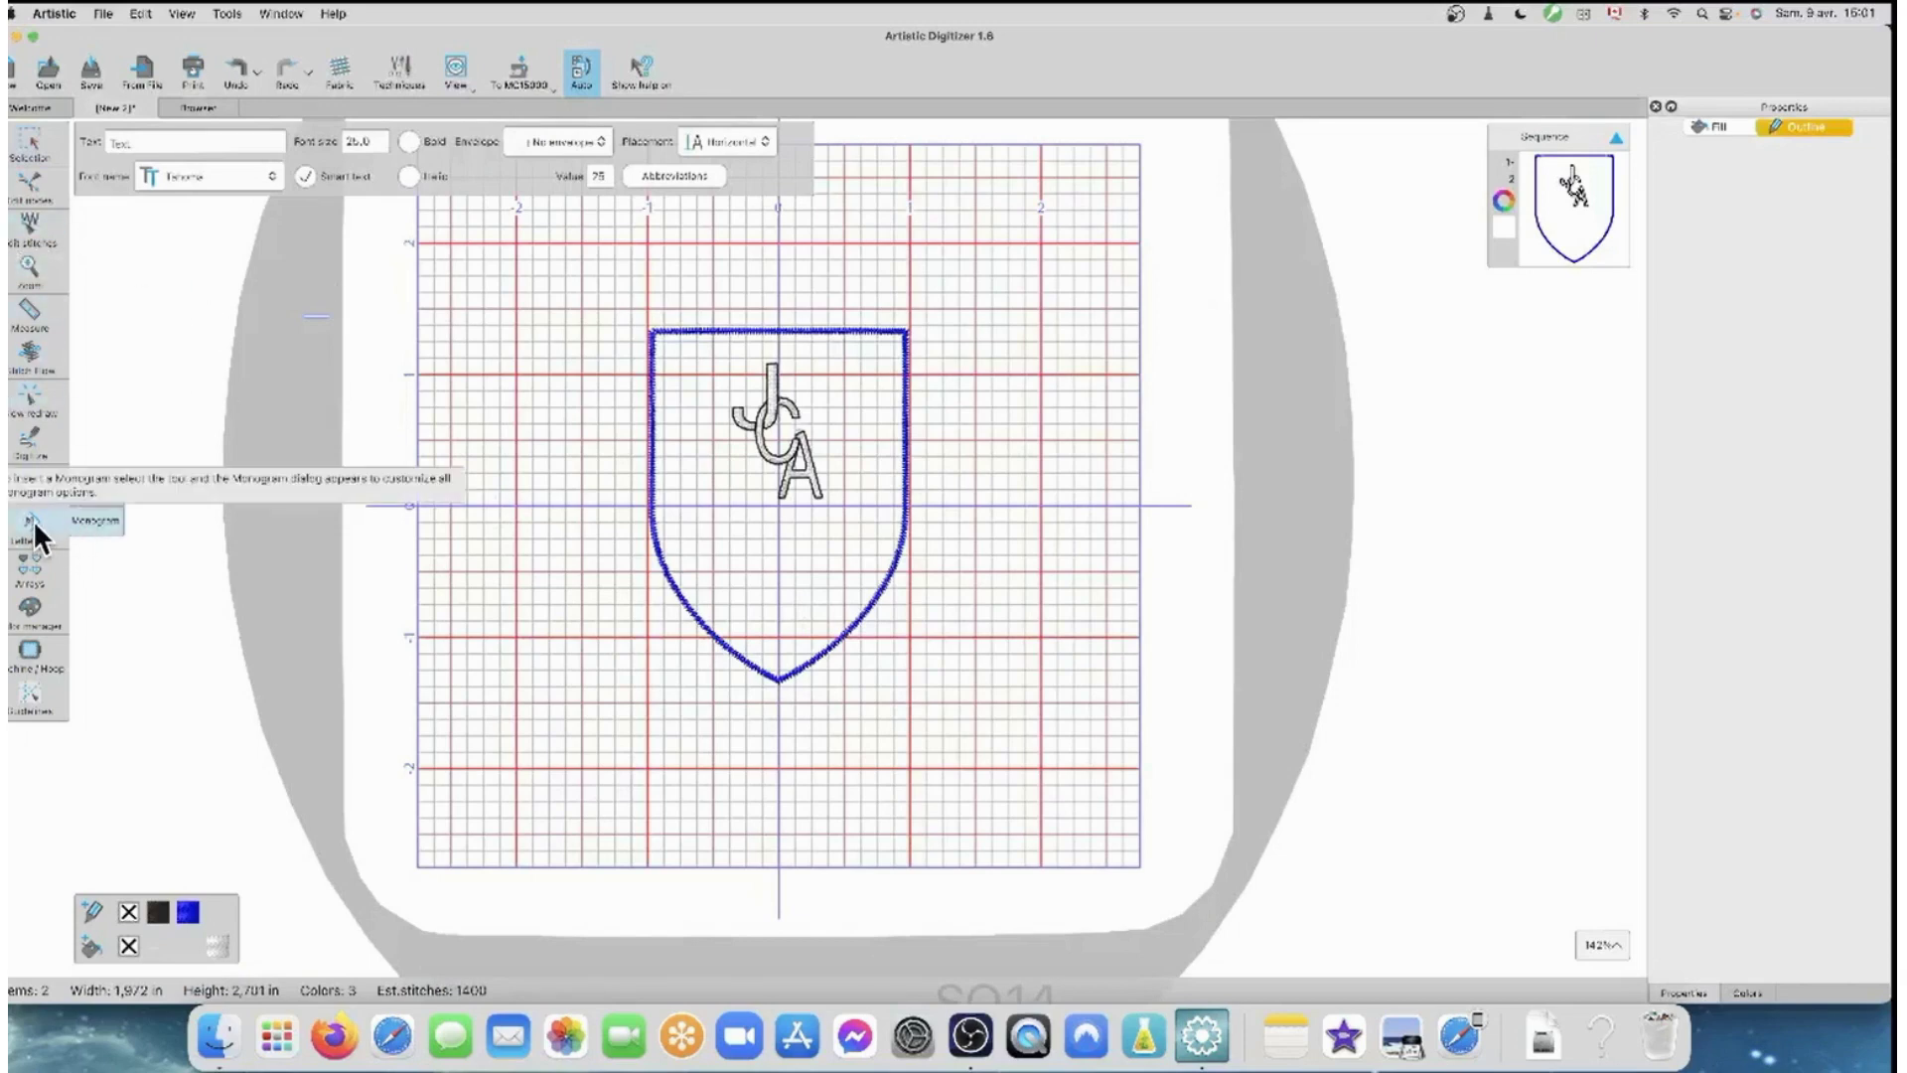
pyautogui.click(99, 516)
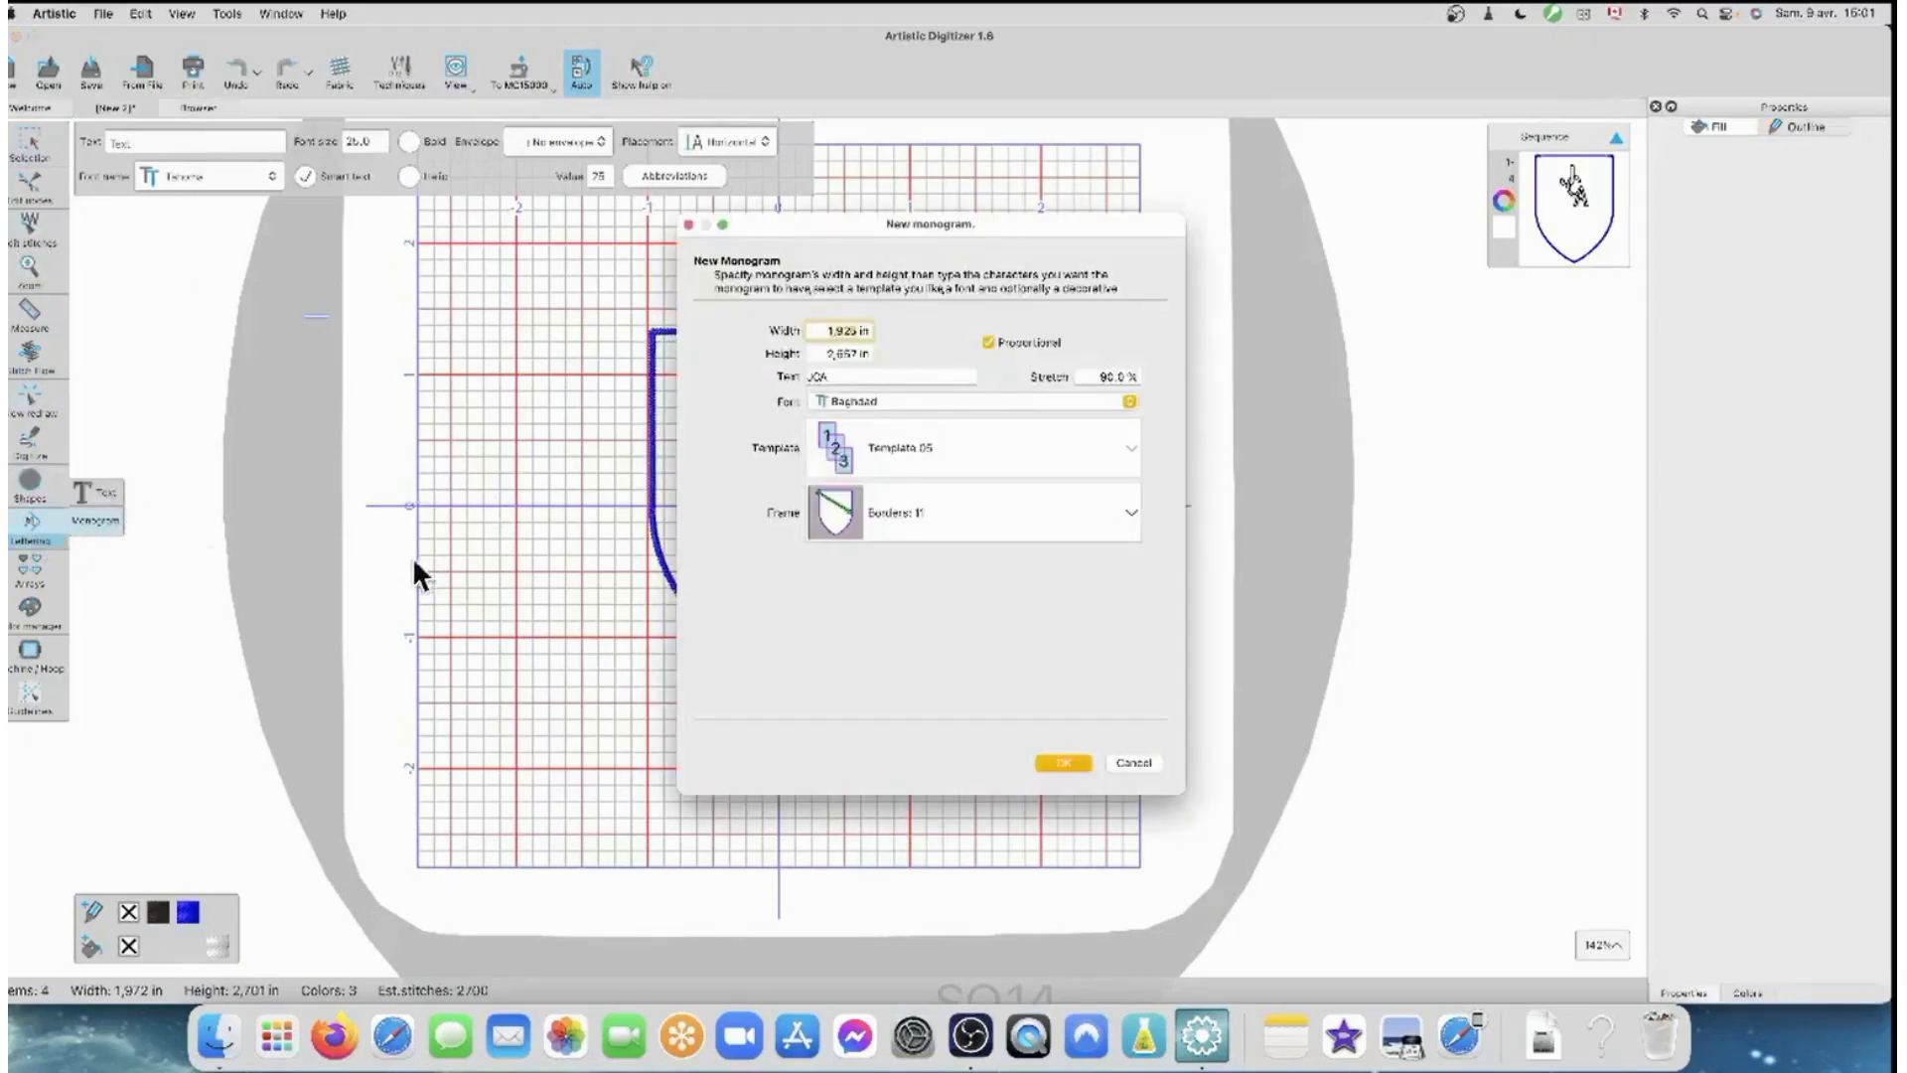
pyautogui.click(1134, 763)
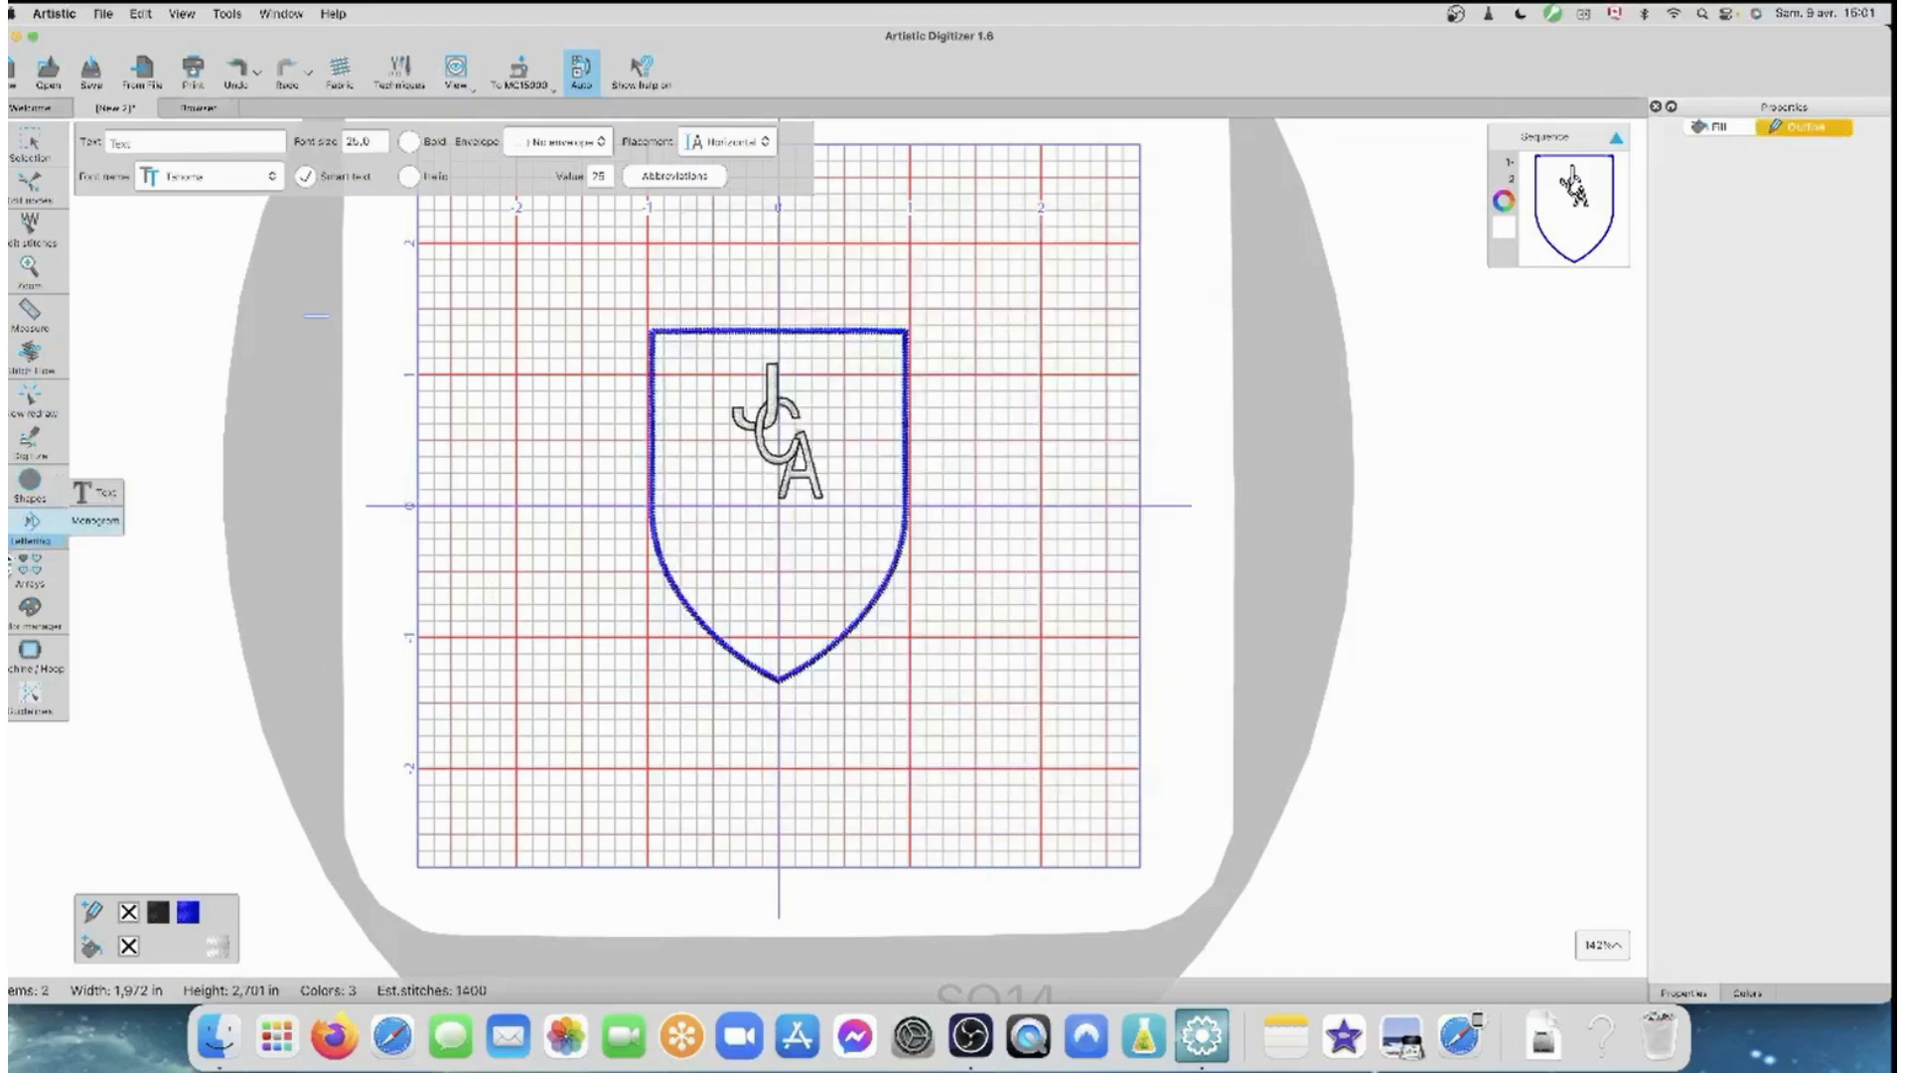
pyautogui.click(38, 544)
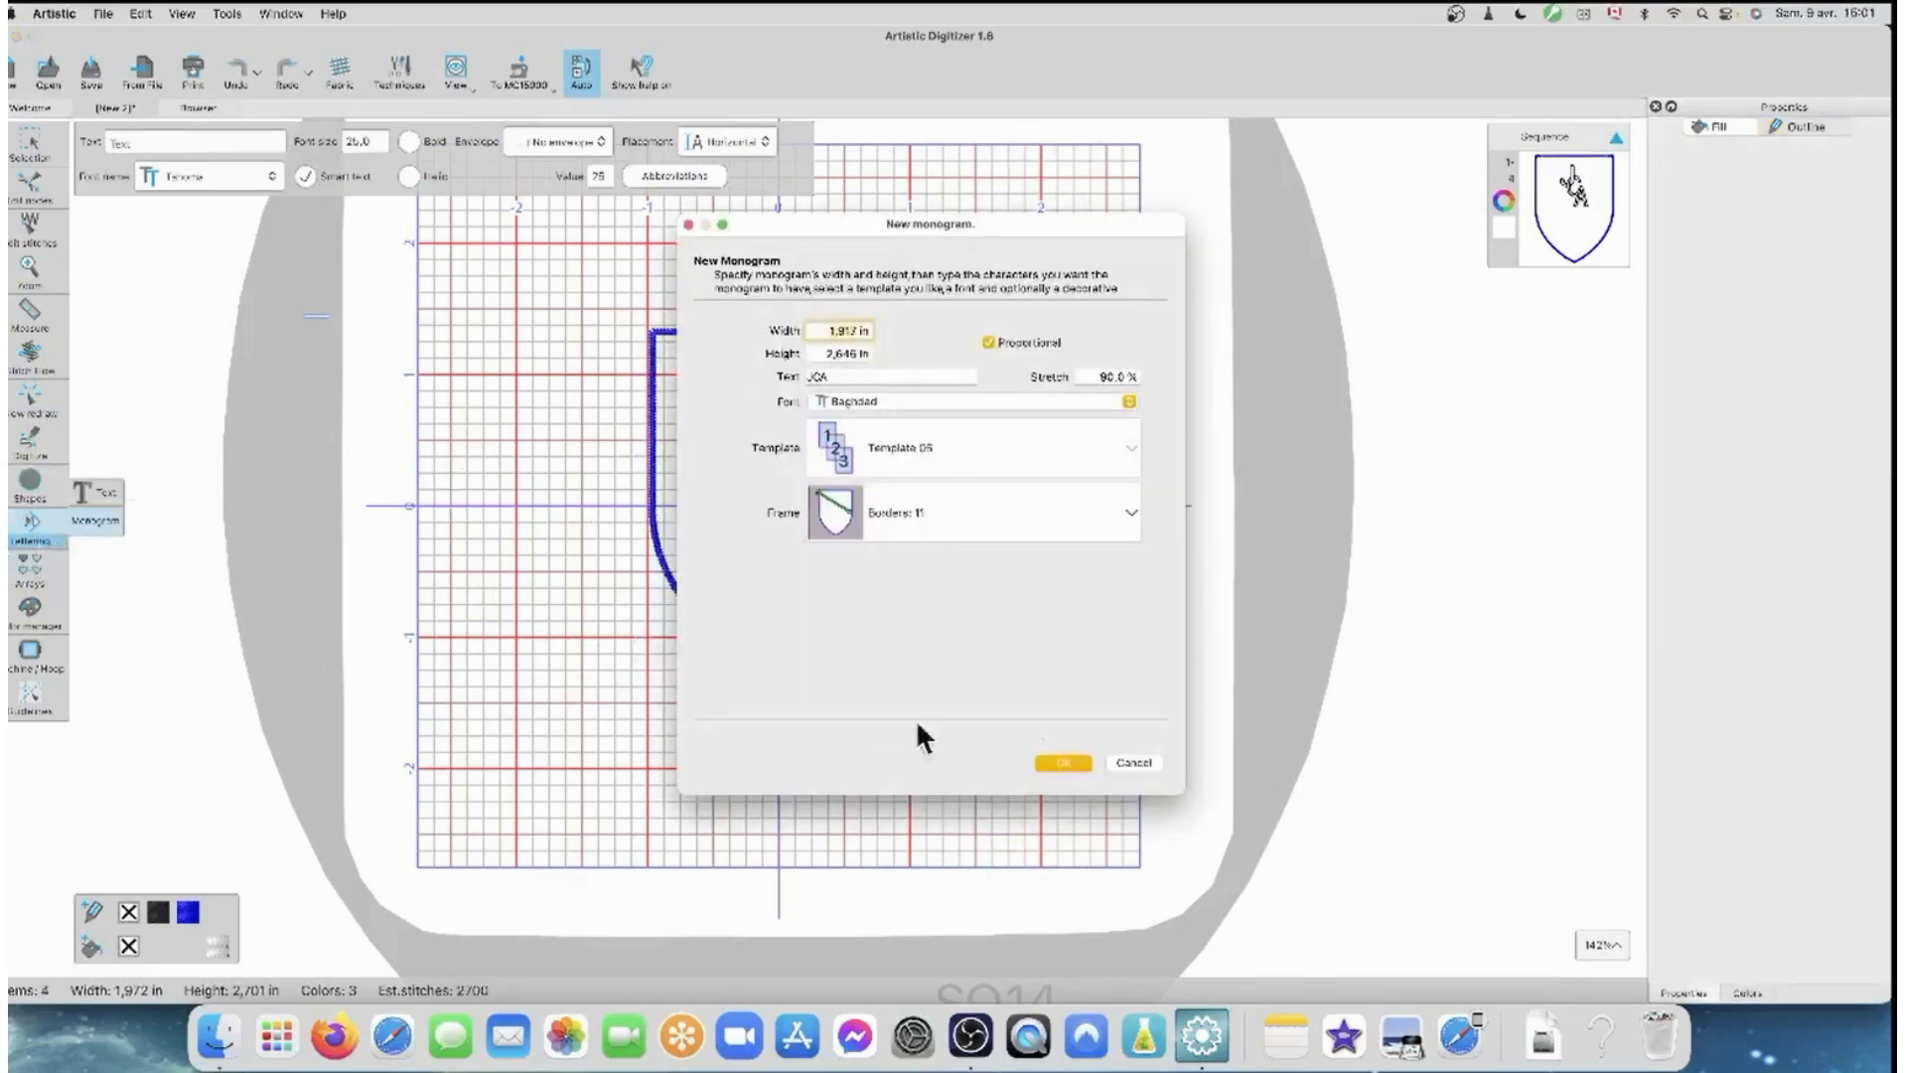
pyautogui.click(1134, 763)
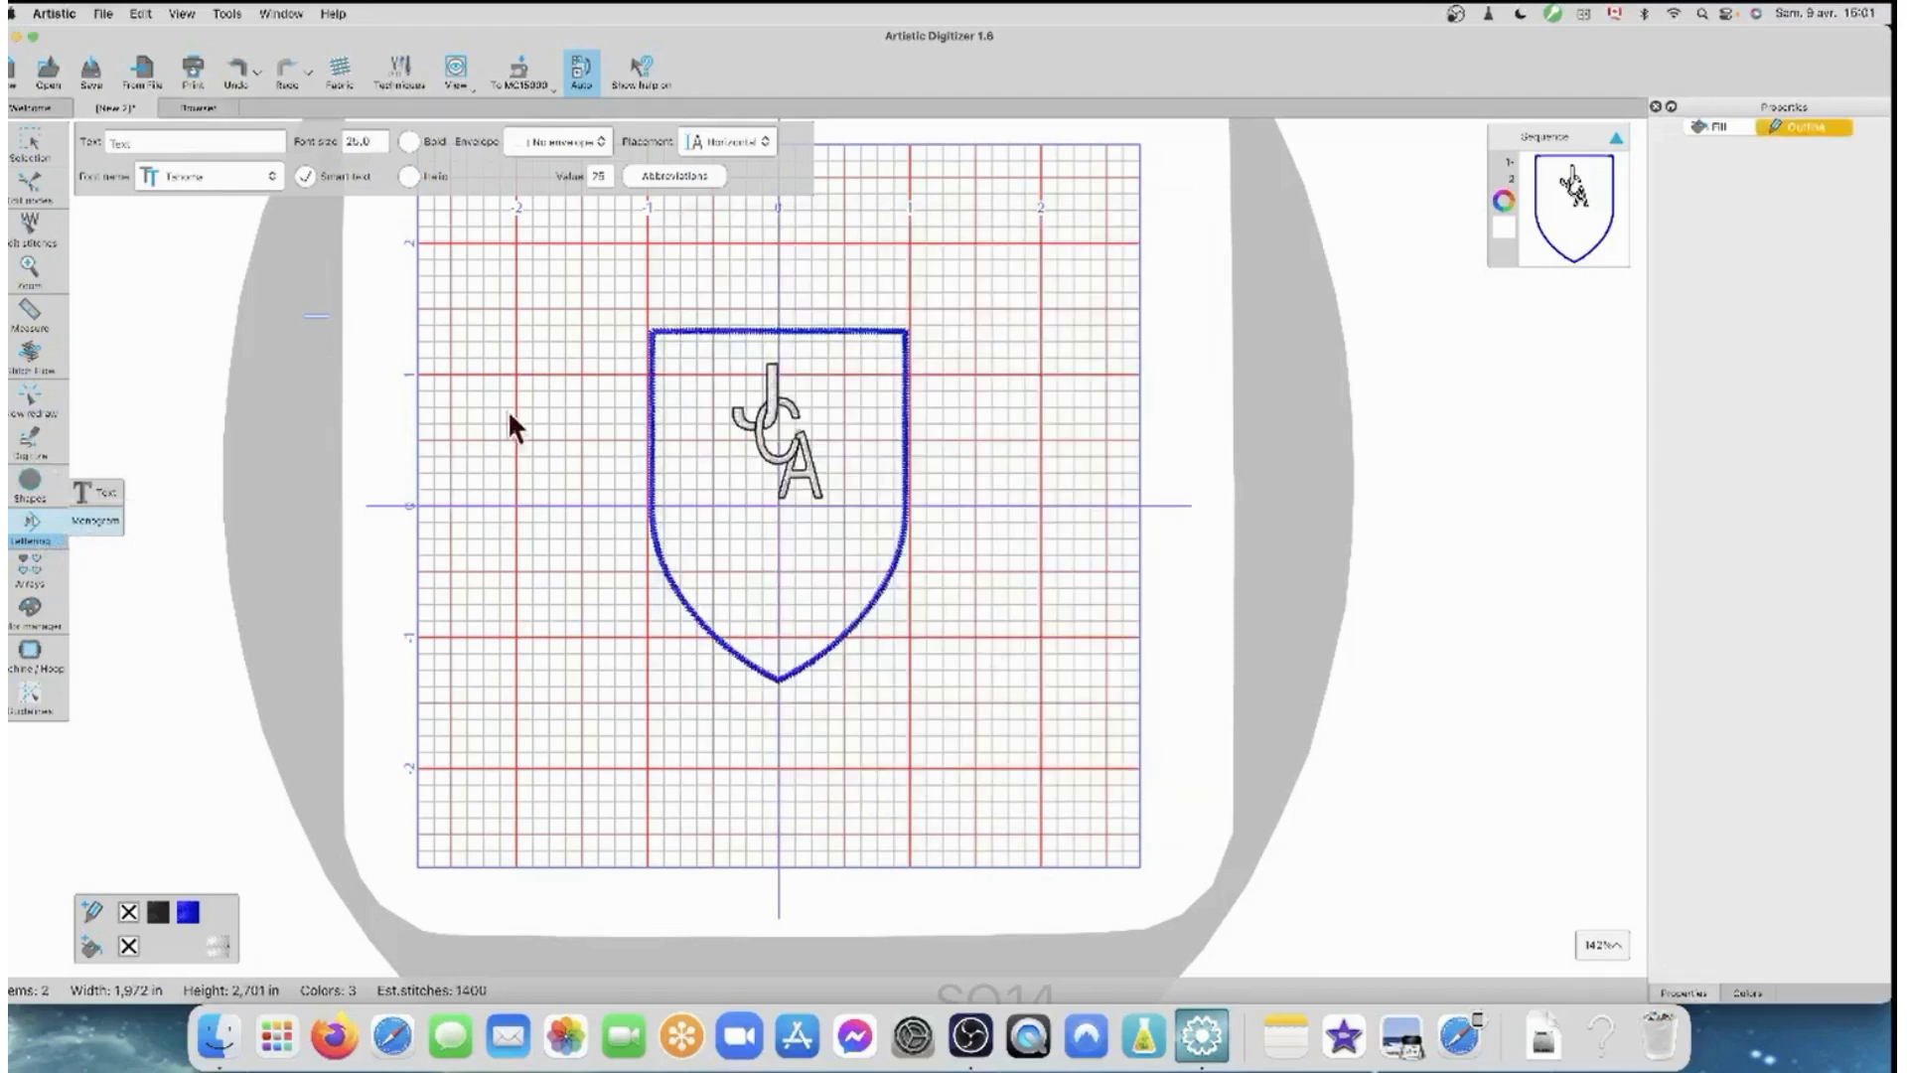
# - Add the lettering "Janome" to the shield monogram design
pyautogui.click(174, 142)
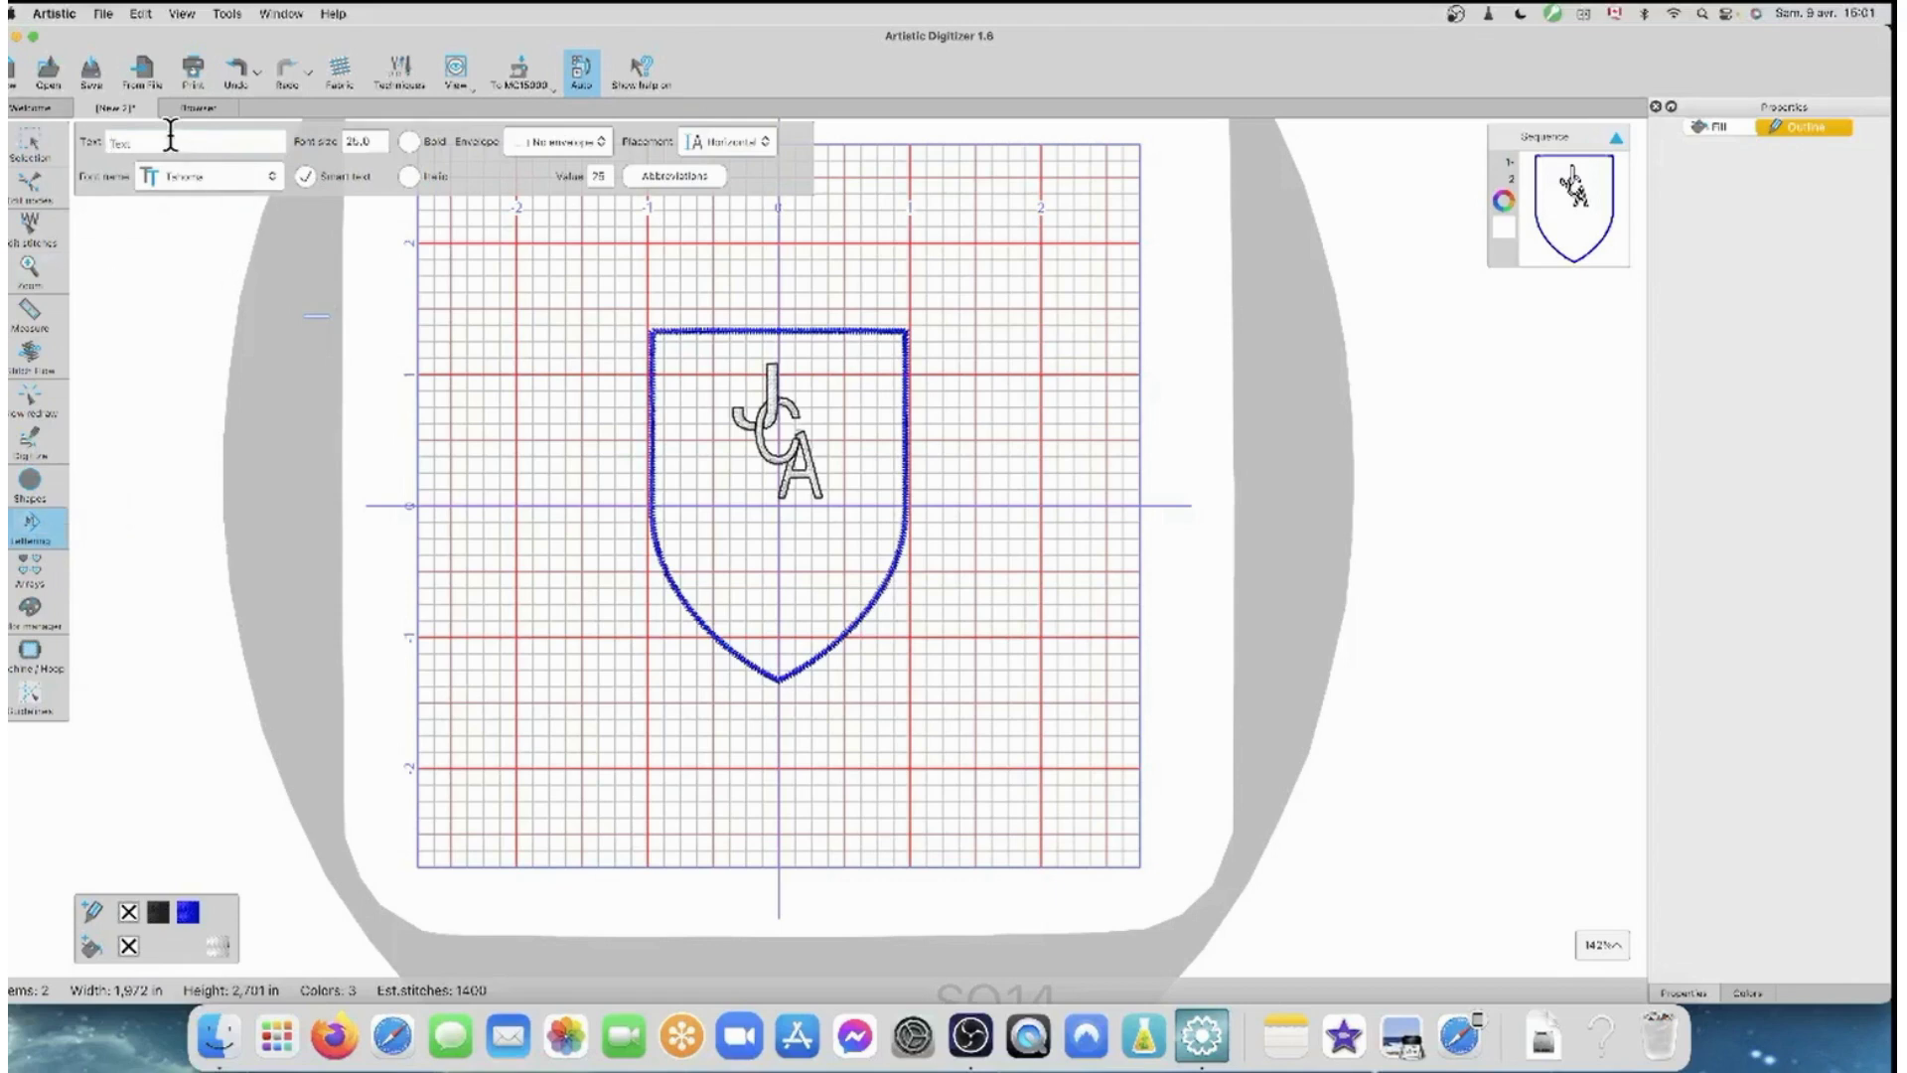
pyautogui.write('Janome')
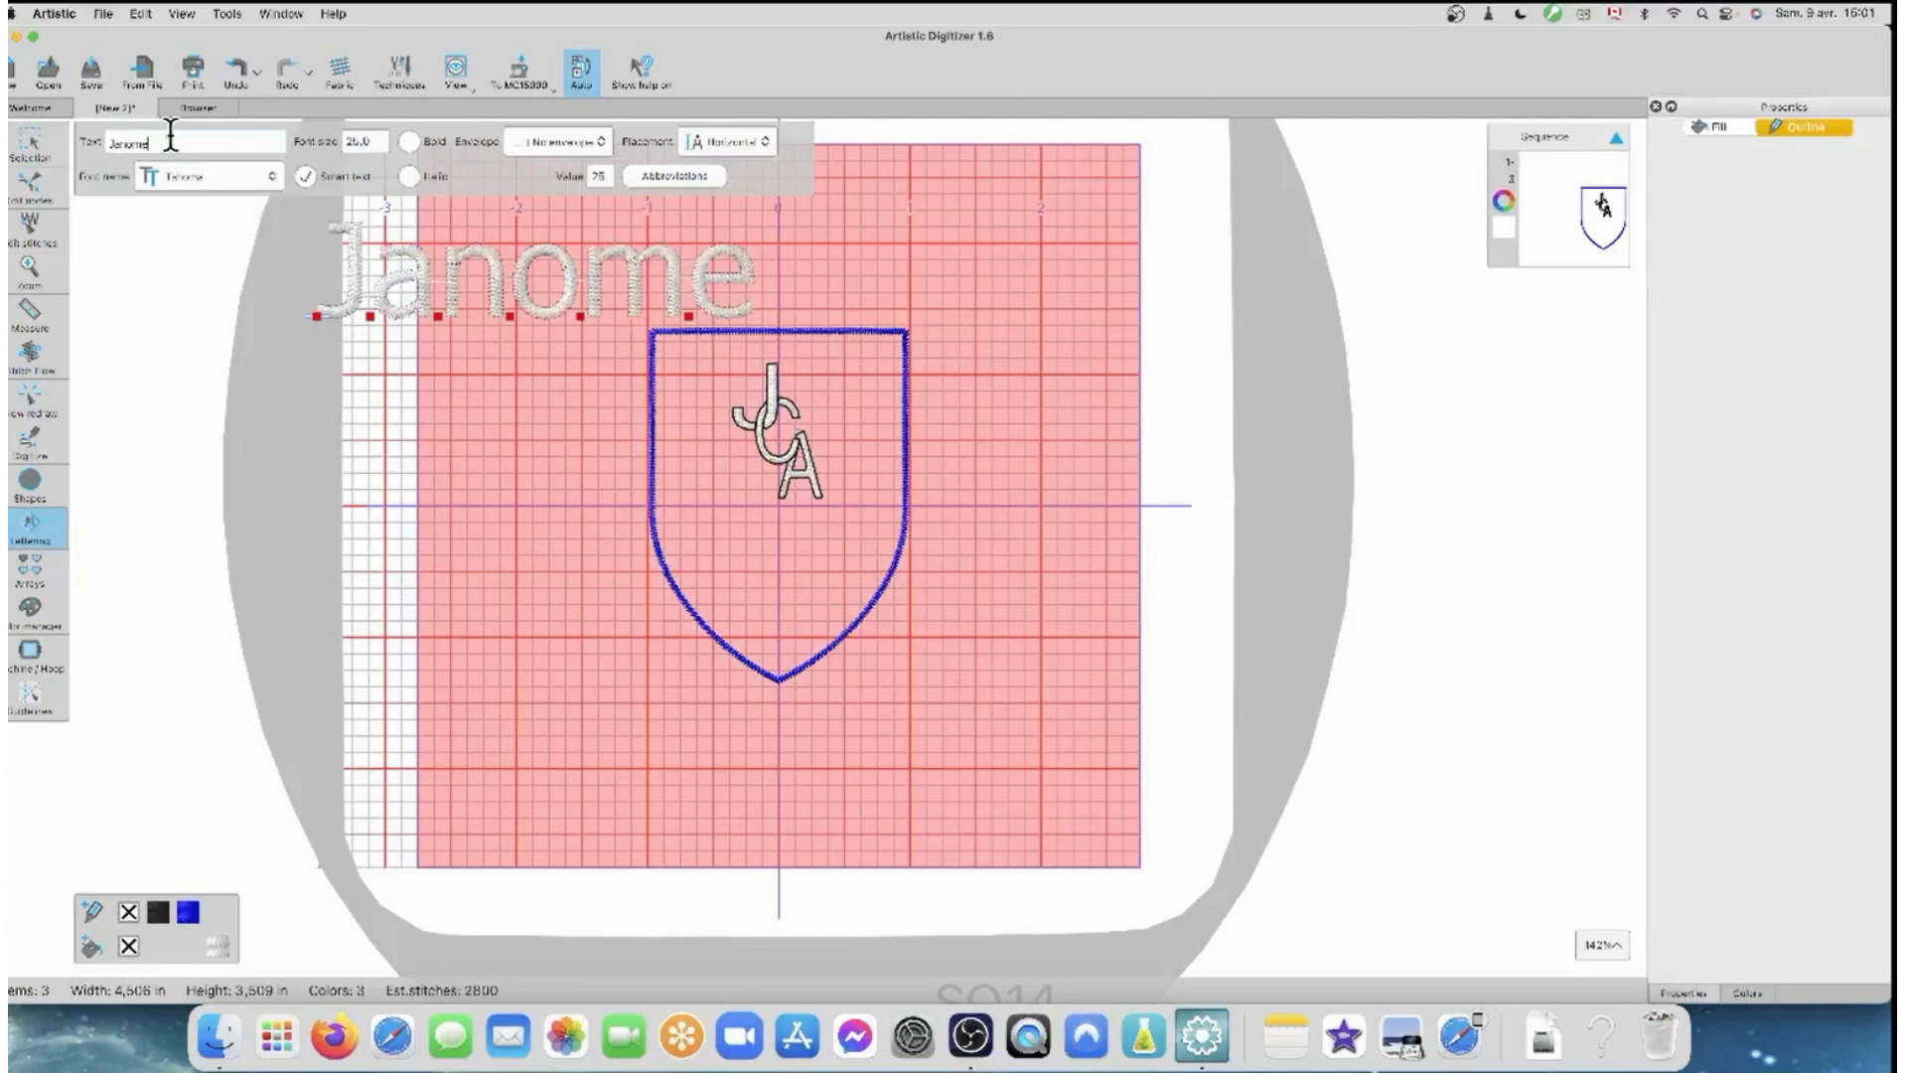
pyautogui.press('Return')
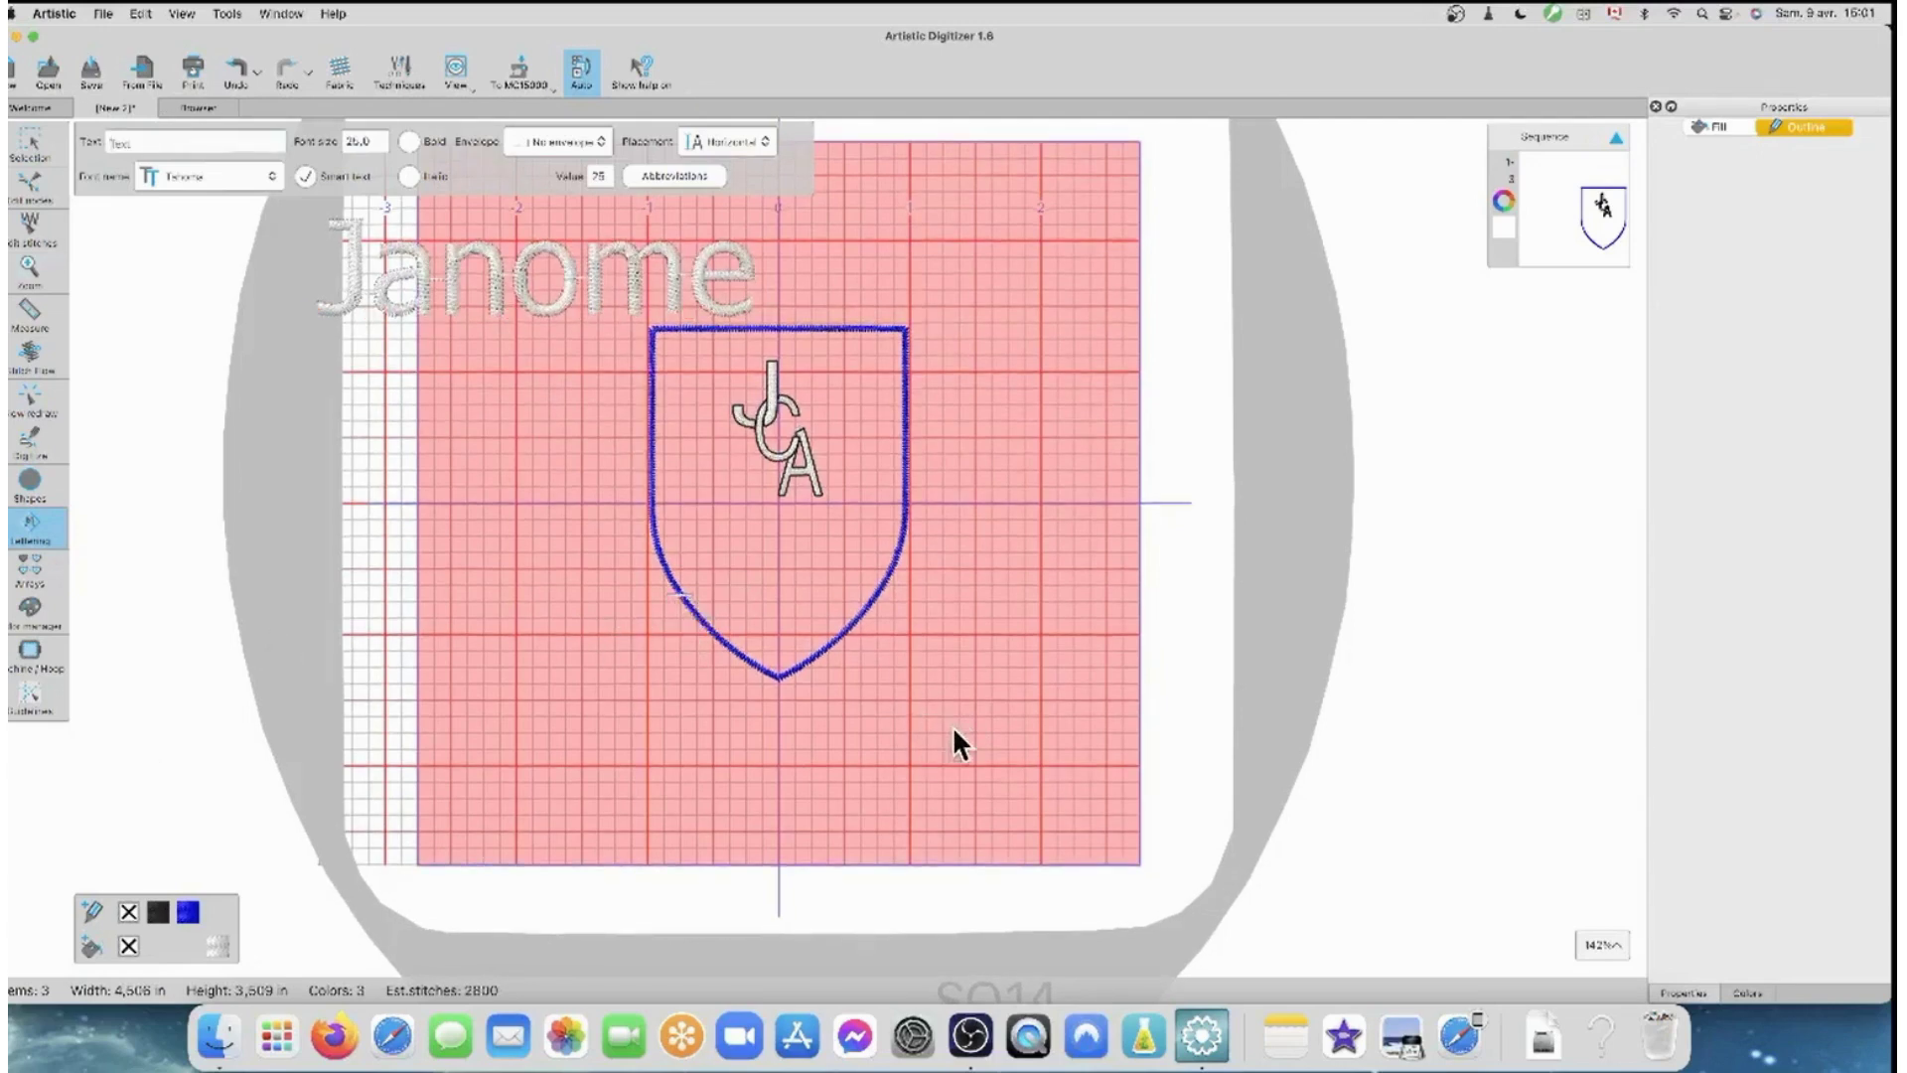
# - Close the shield monogram document without saving its changes
pyautogui.click(643, 523)
pyautogui.click(856, 538)
pyautogui.click(83, 105)
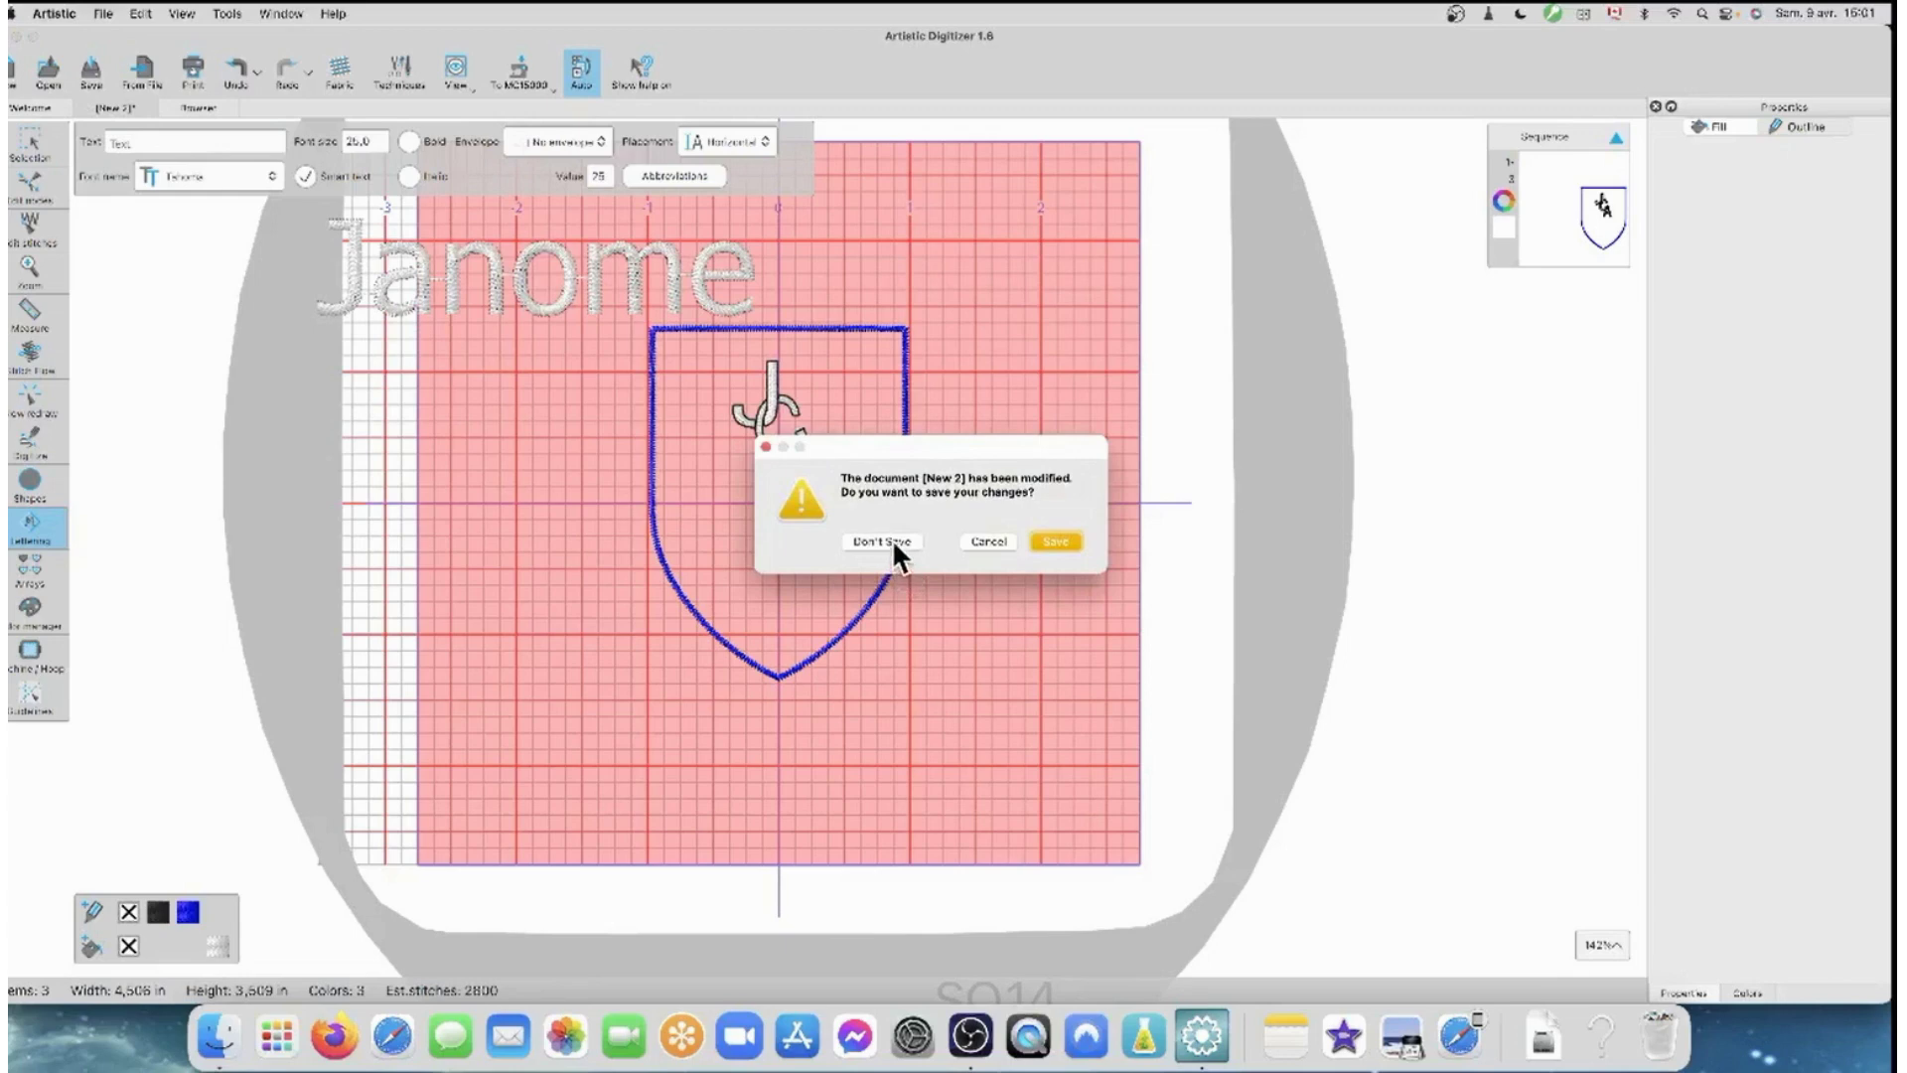
pyautogui.click(892, 541)
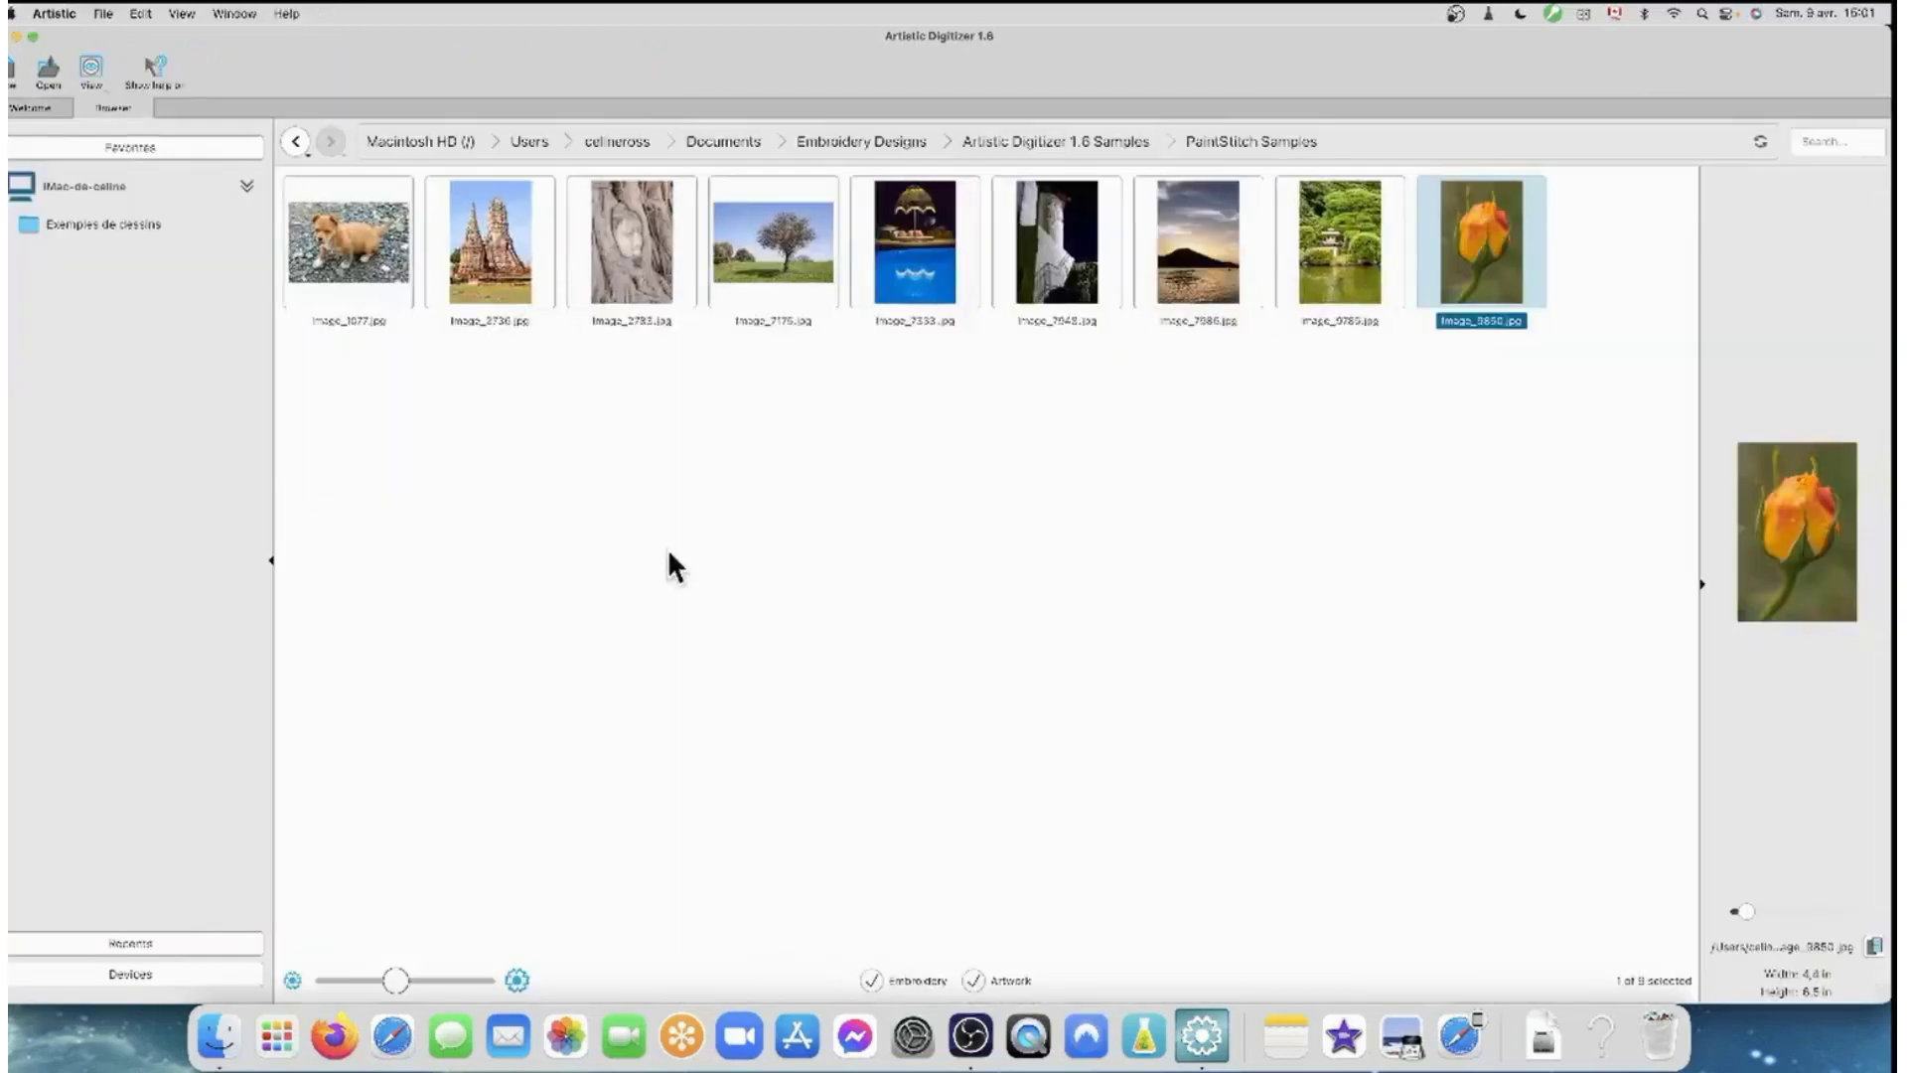
# - Create a new blank design and start text lettering in it
pyautogui.click(12, 72)
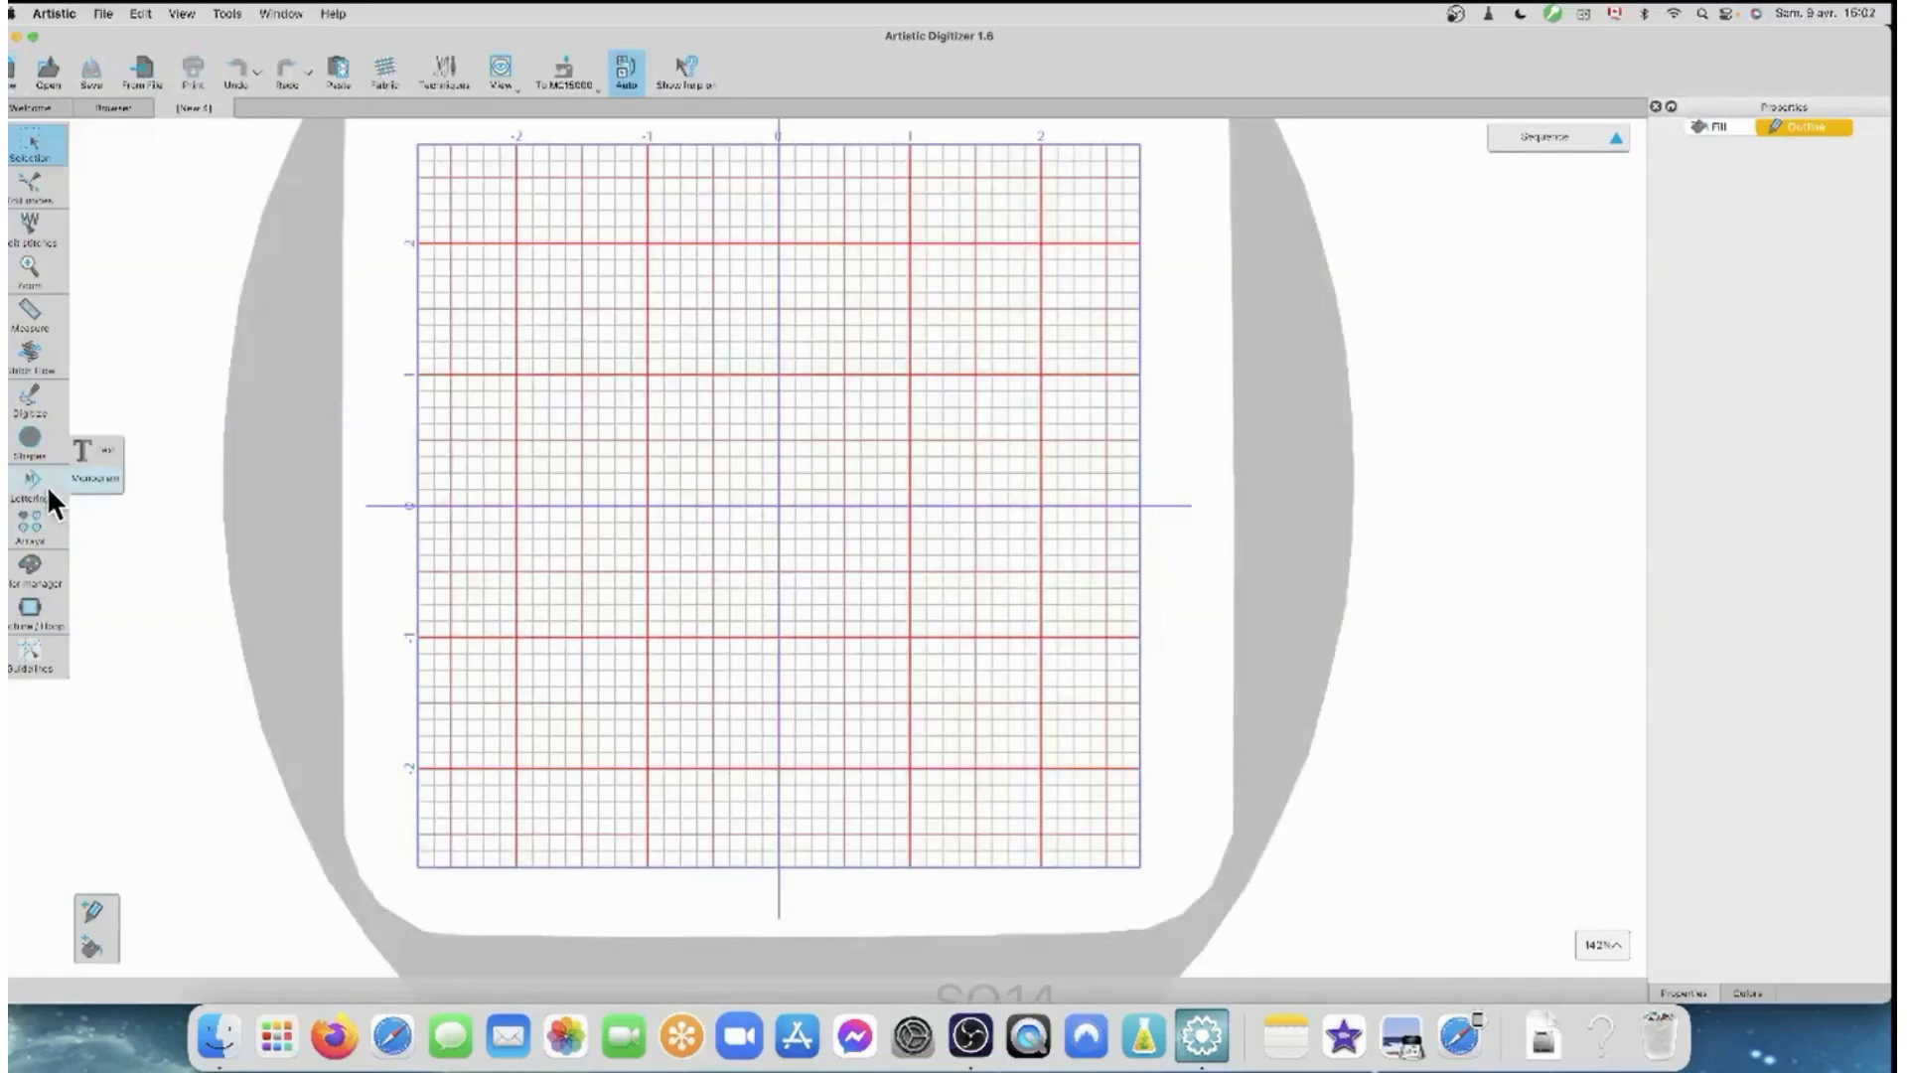
pyautogui.click(34, 455)
pyautogui.click(20, 495)
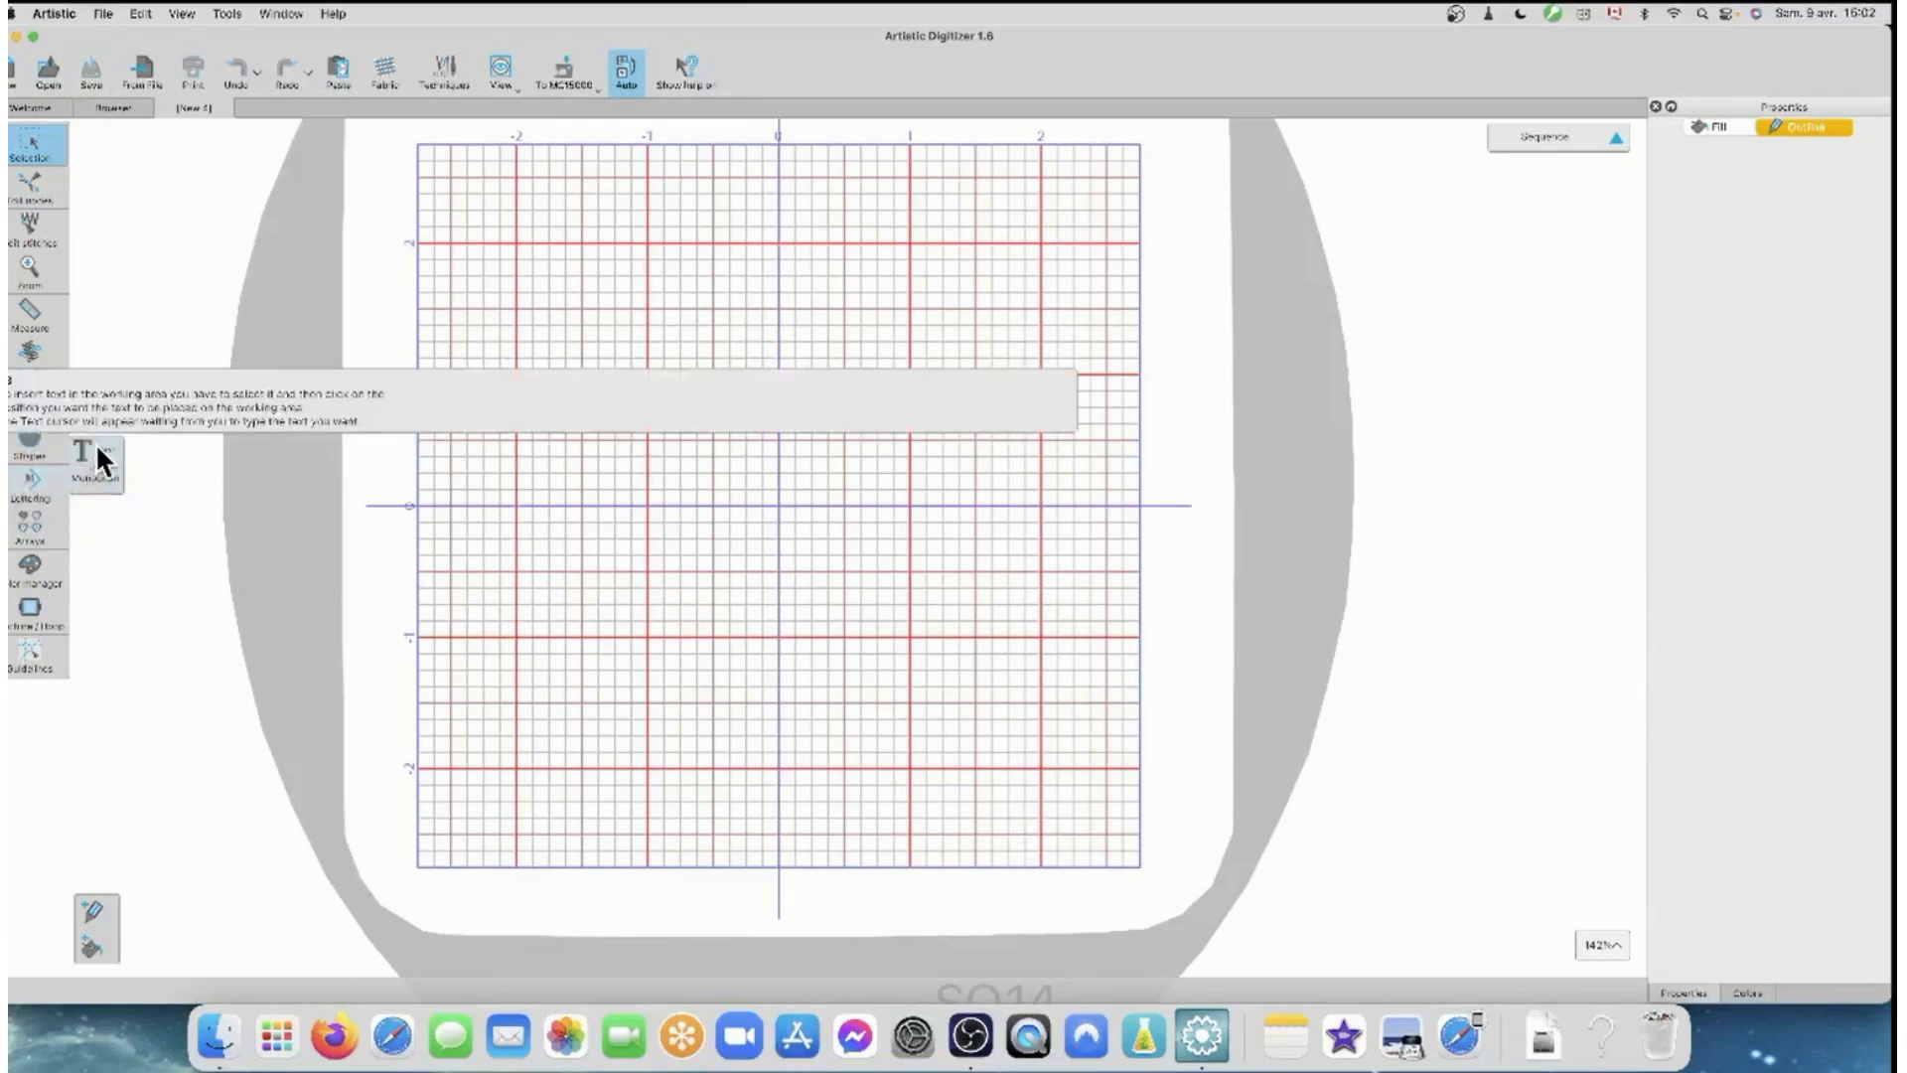
pyautogui.click(95, 443)
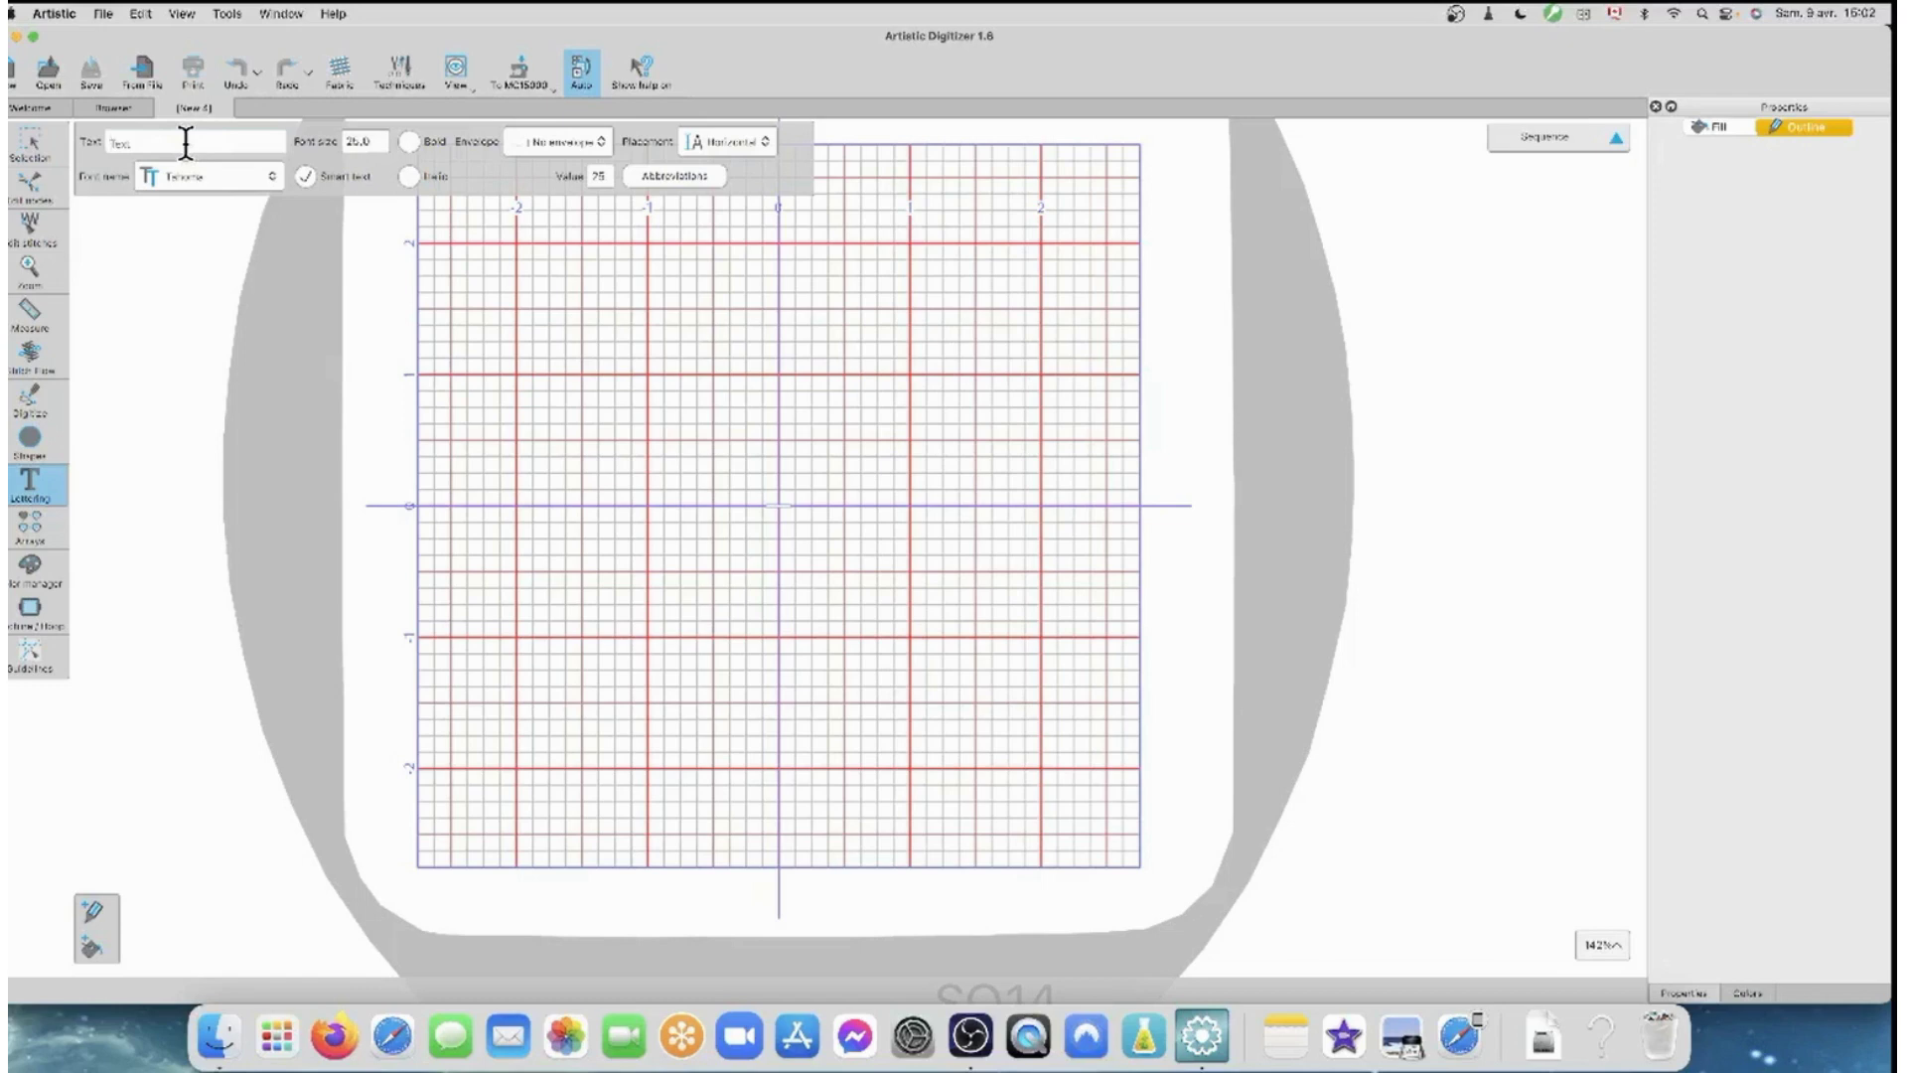
pyautogui.write('janome')
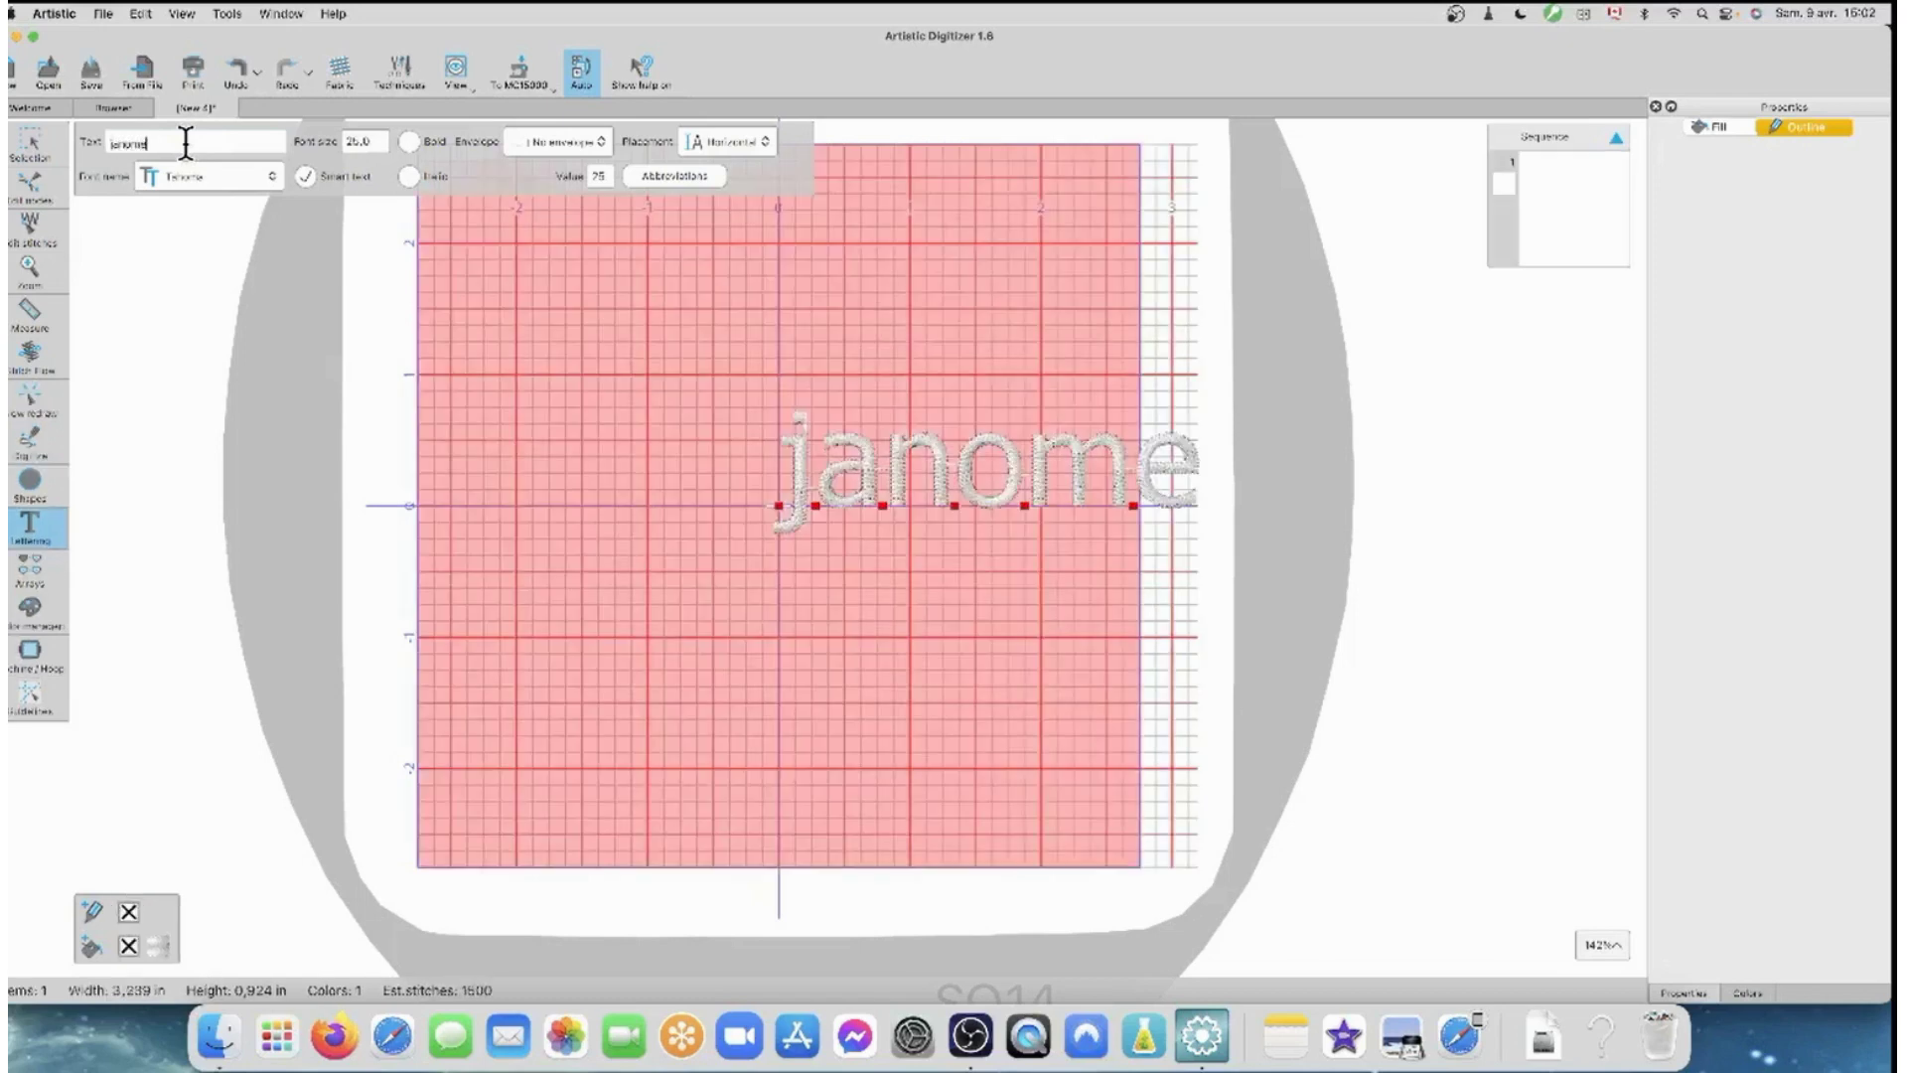
pyautogui.press('BackSpace')
pyautogui.press('BackSpace')
pyautogui.press('BackSpace')
pyautogui.press('BackSpace')
pyautogui.press('BackSpace')
pyautogui.press('BackSpace')
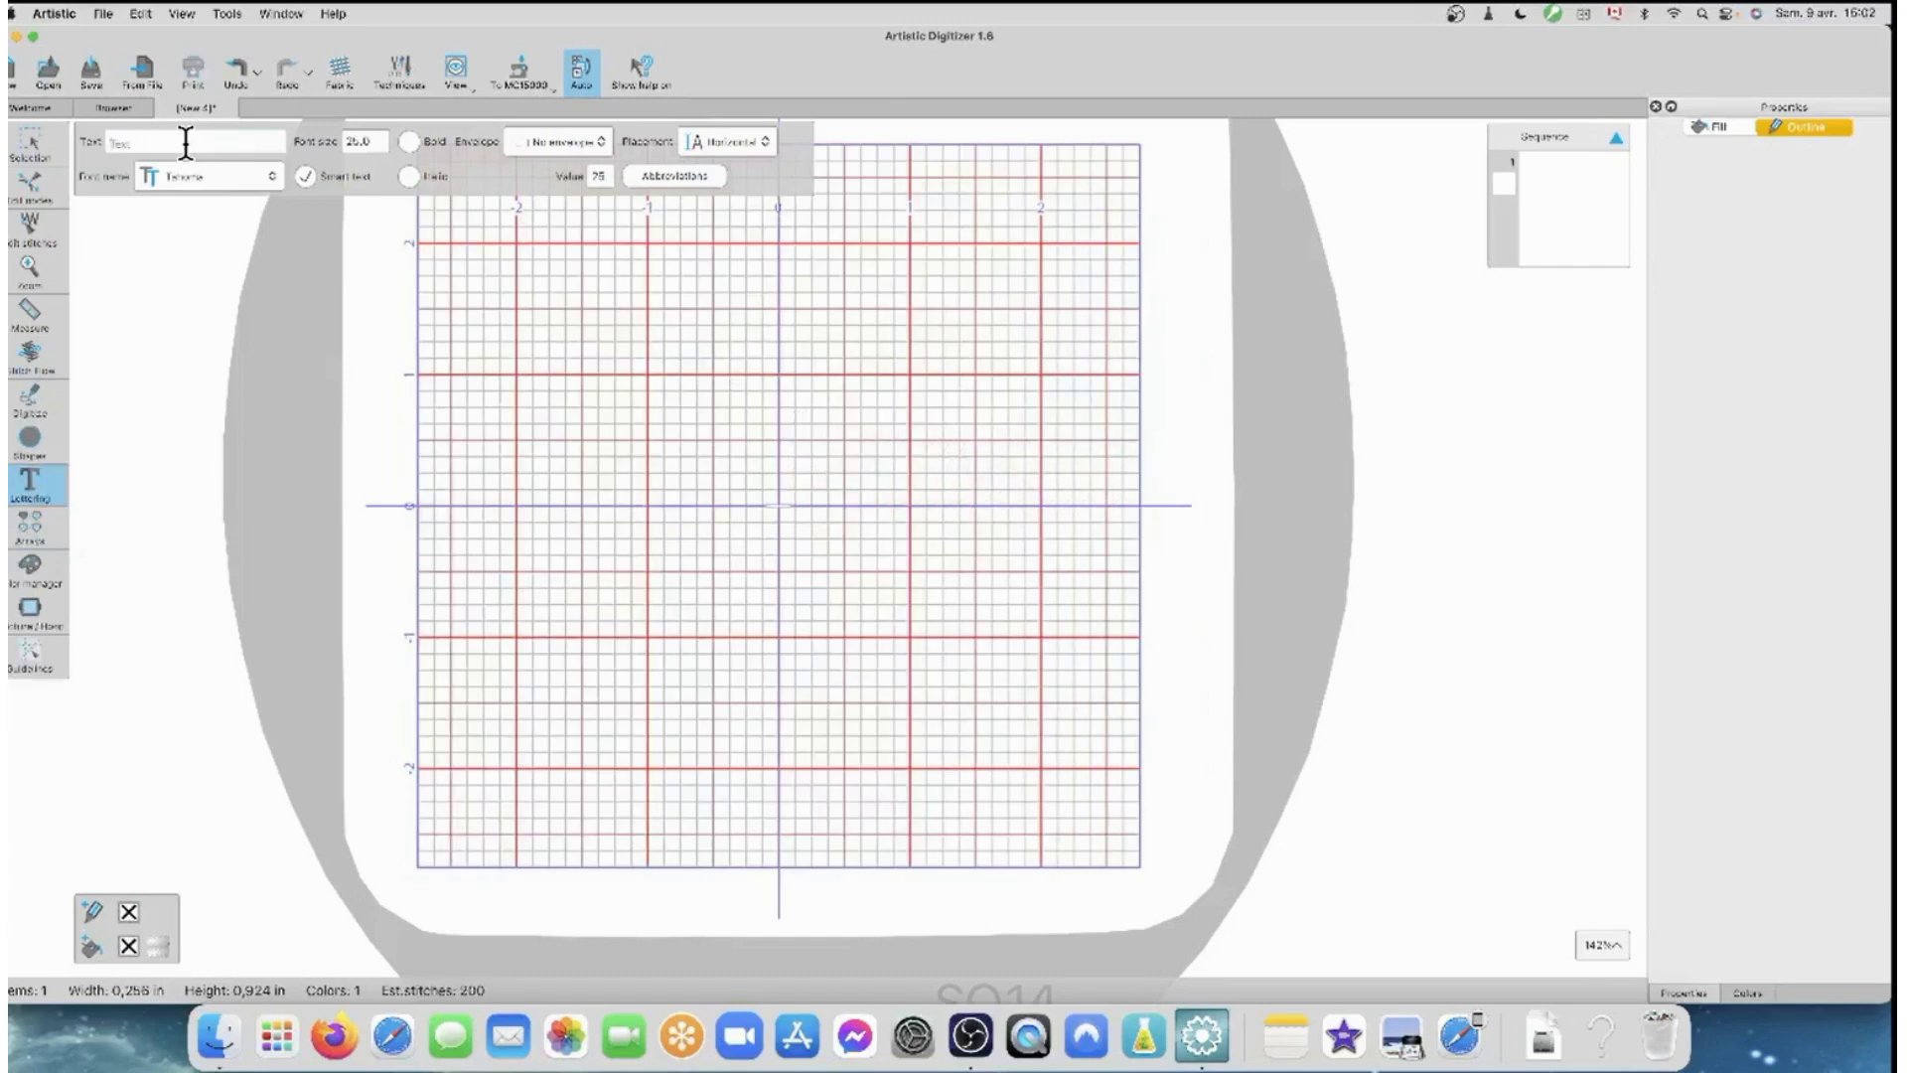
pyautogui.write('j')
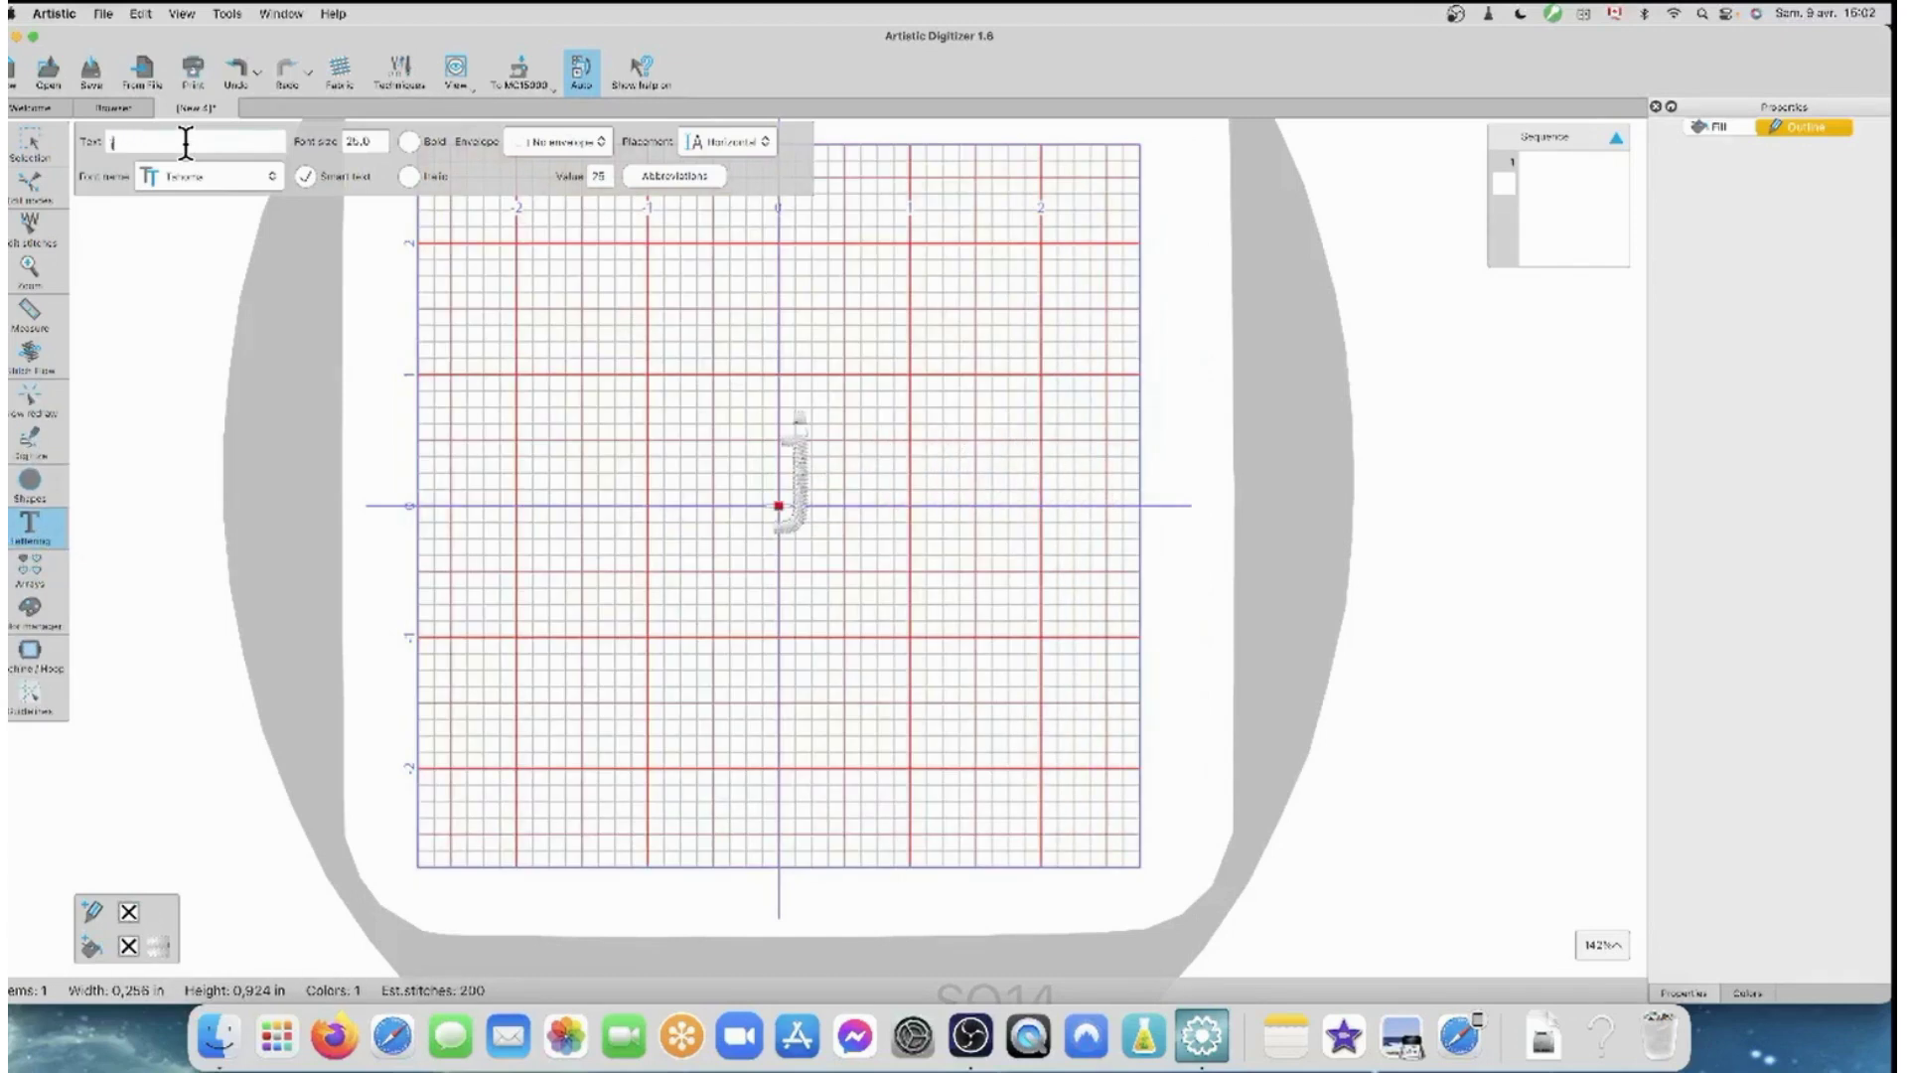
pyautogui.press('BackSpace')
pyautogui.write('j')
pyautogui.press('BackSpace')
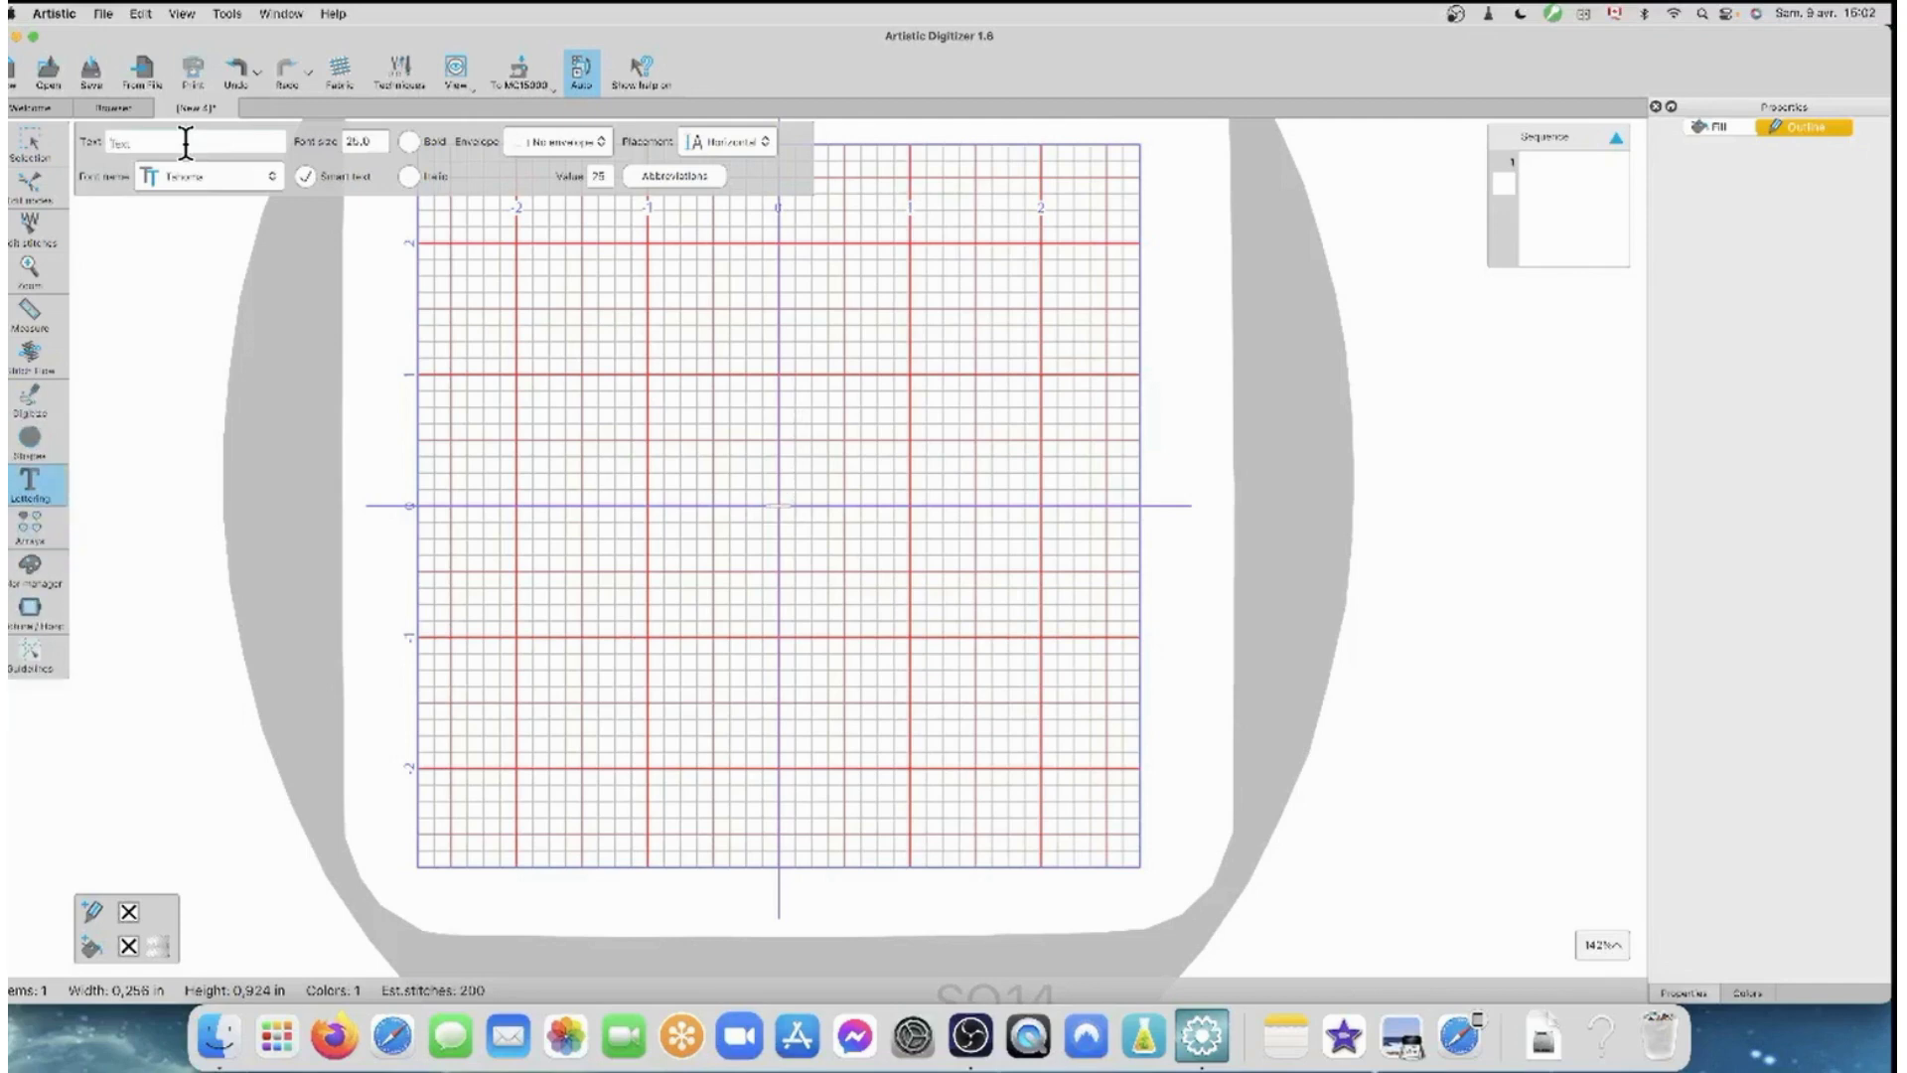
# - Enter the lettering text JANOME in capitals and set its font to Verdana
pyautogui.write('JANOM')
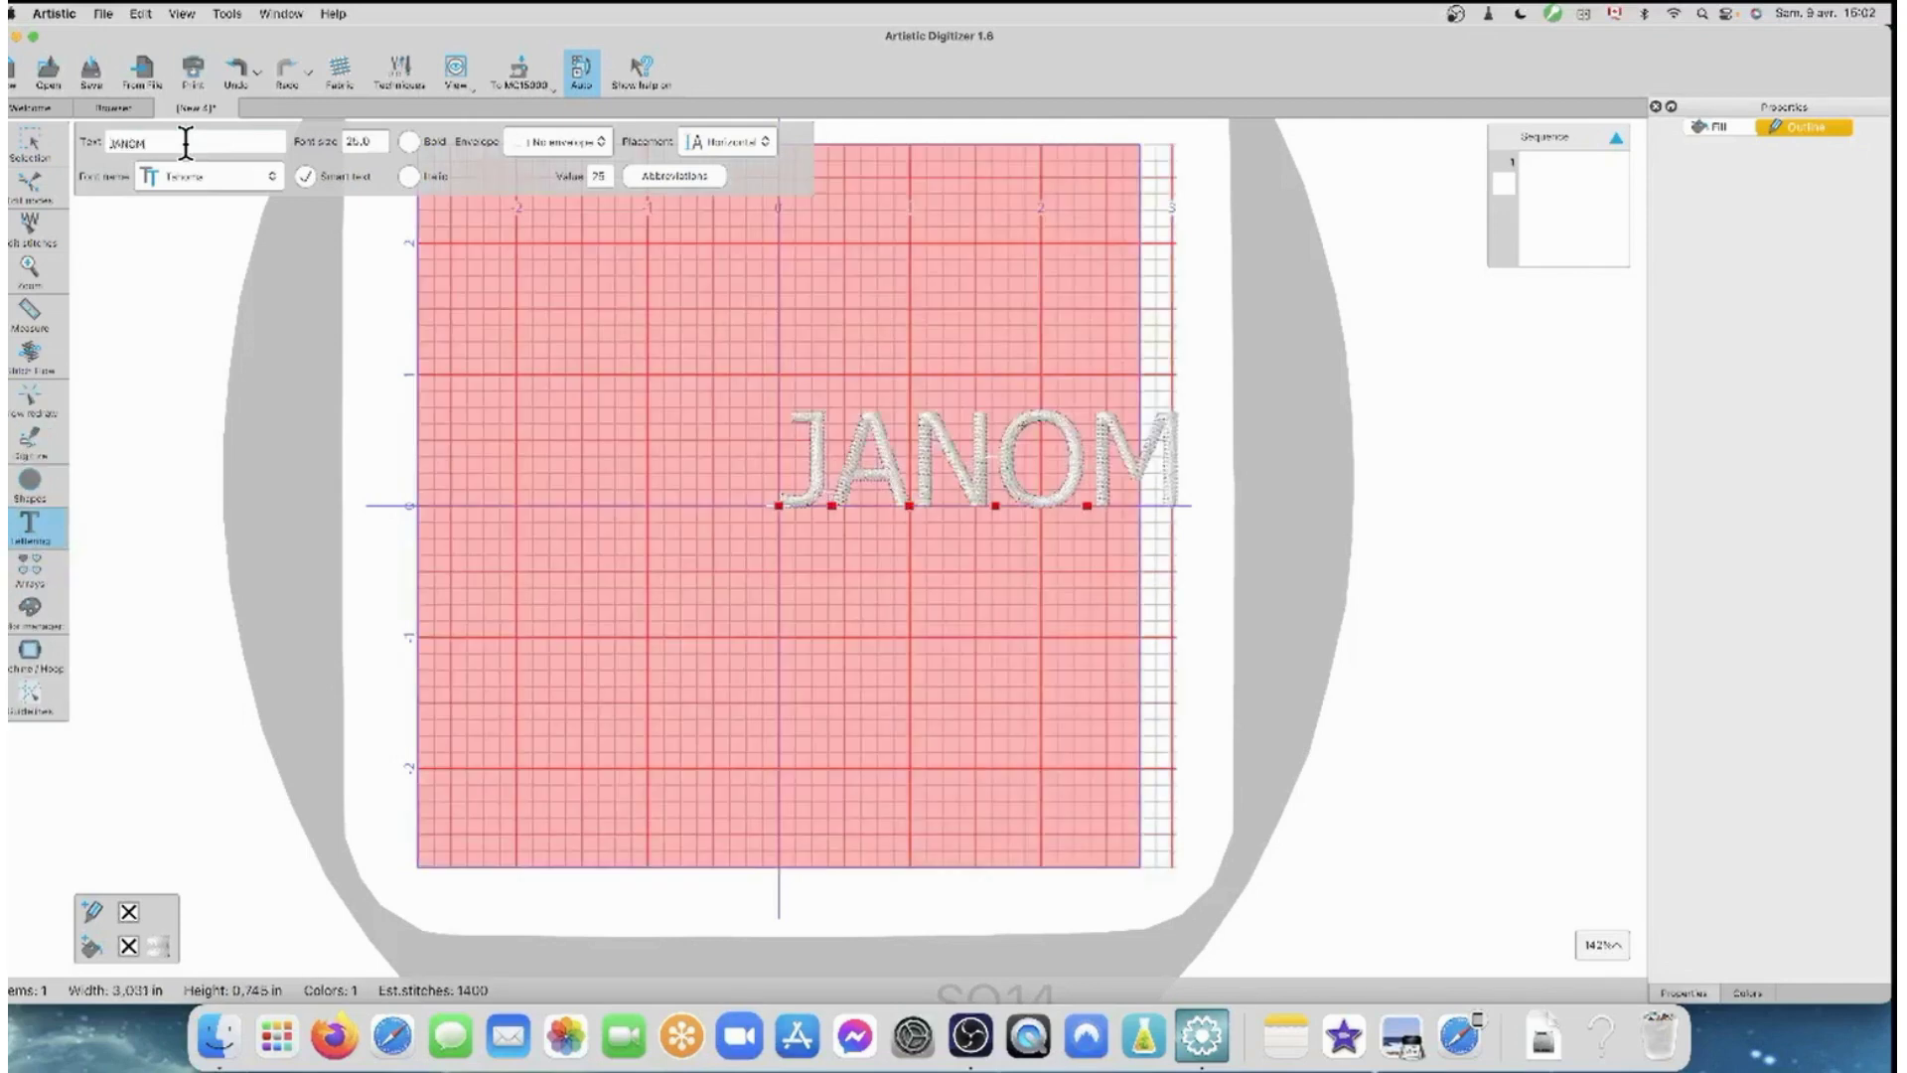
pyautogui.write('E')
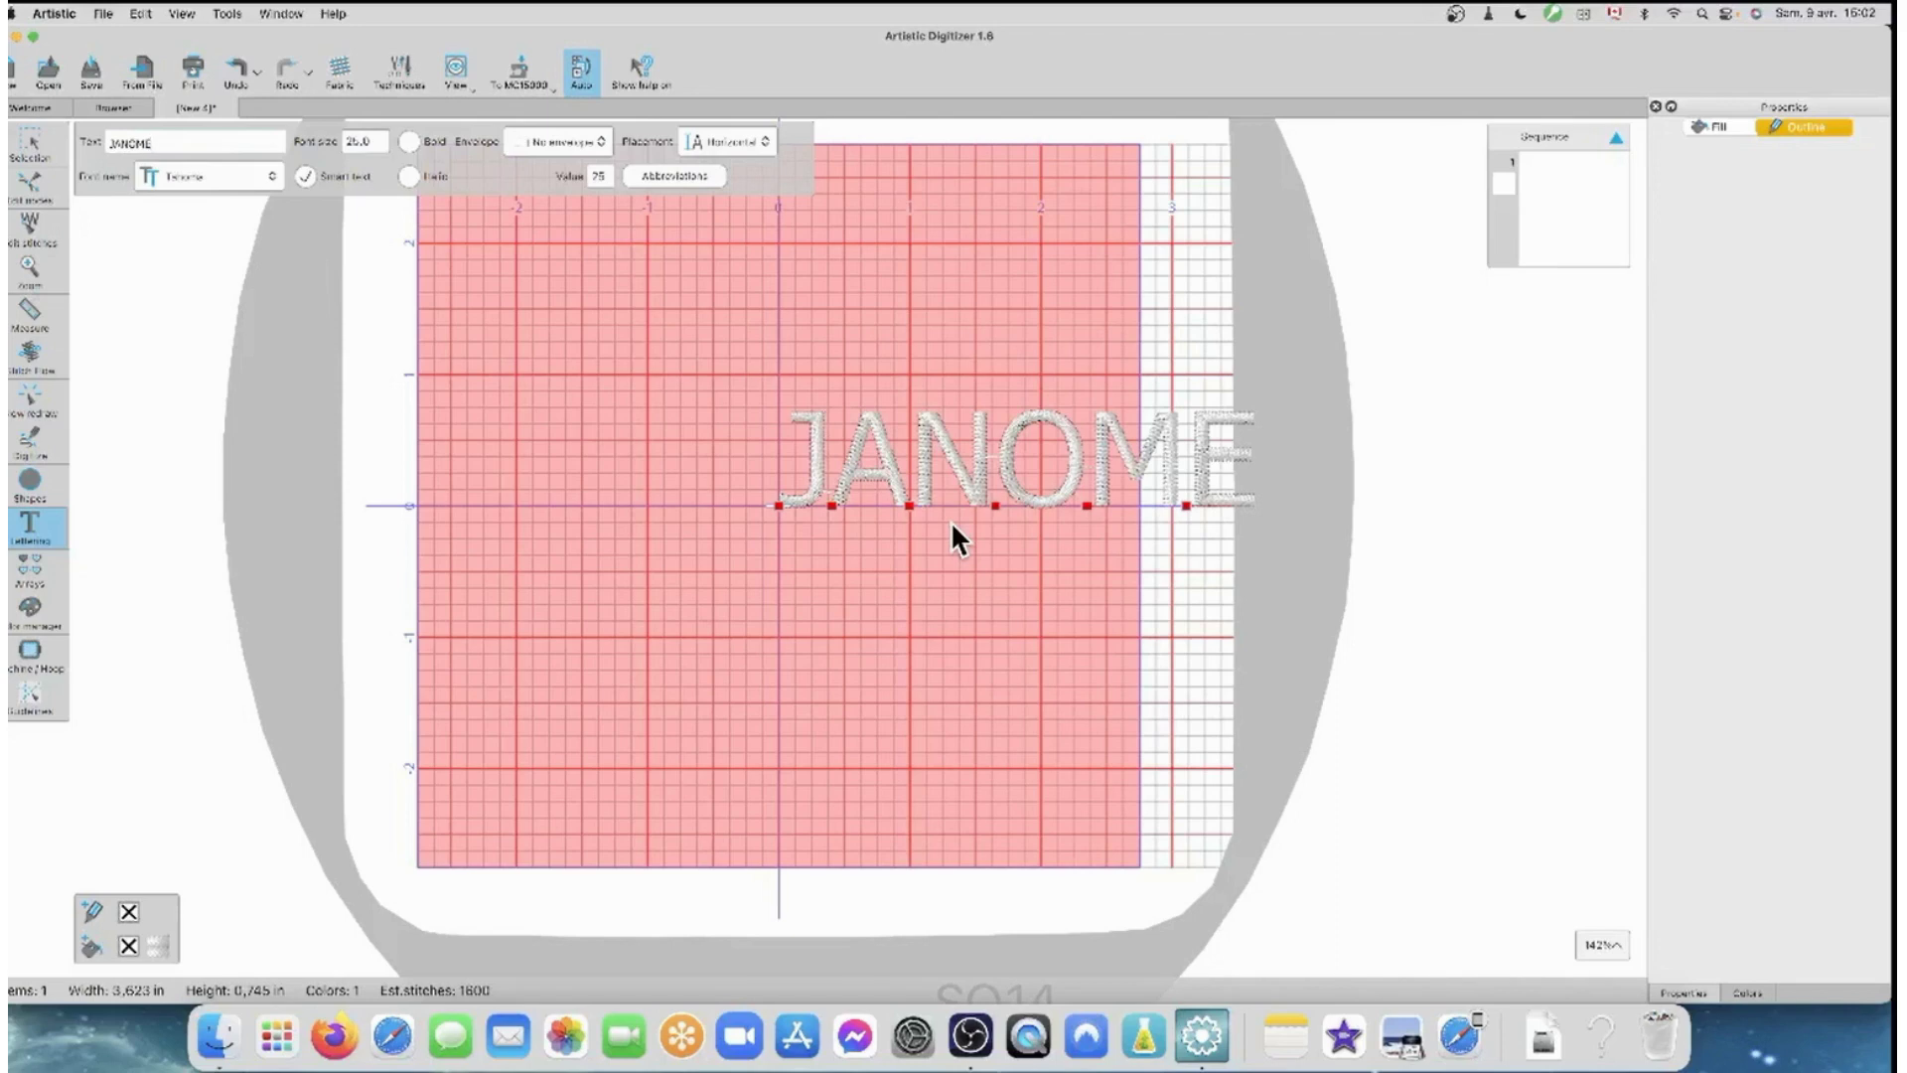
pyautogui.hscroll(1, 950, 520)
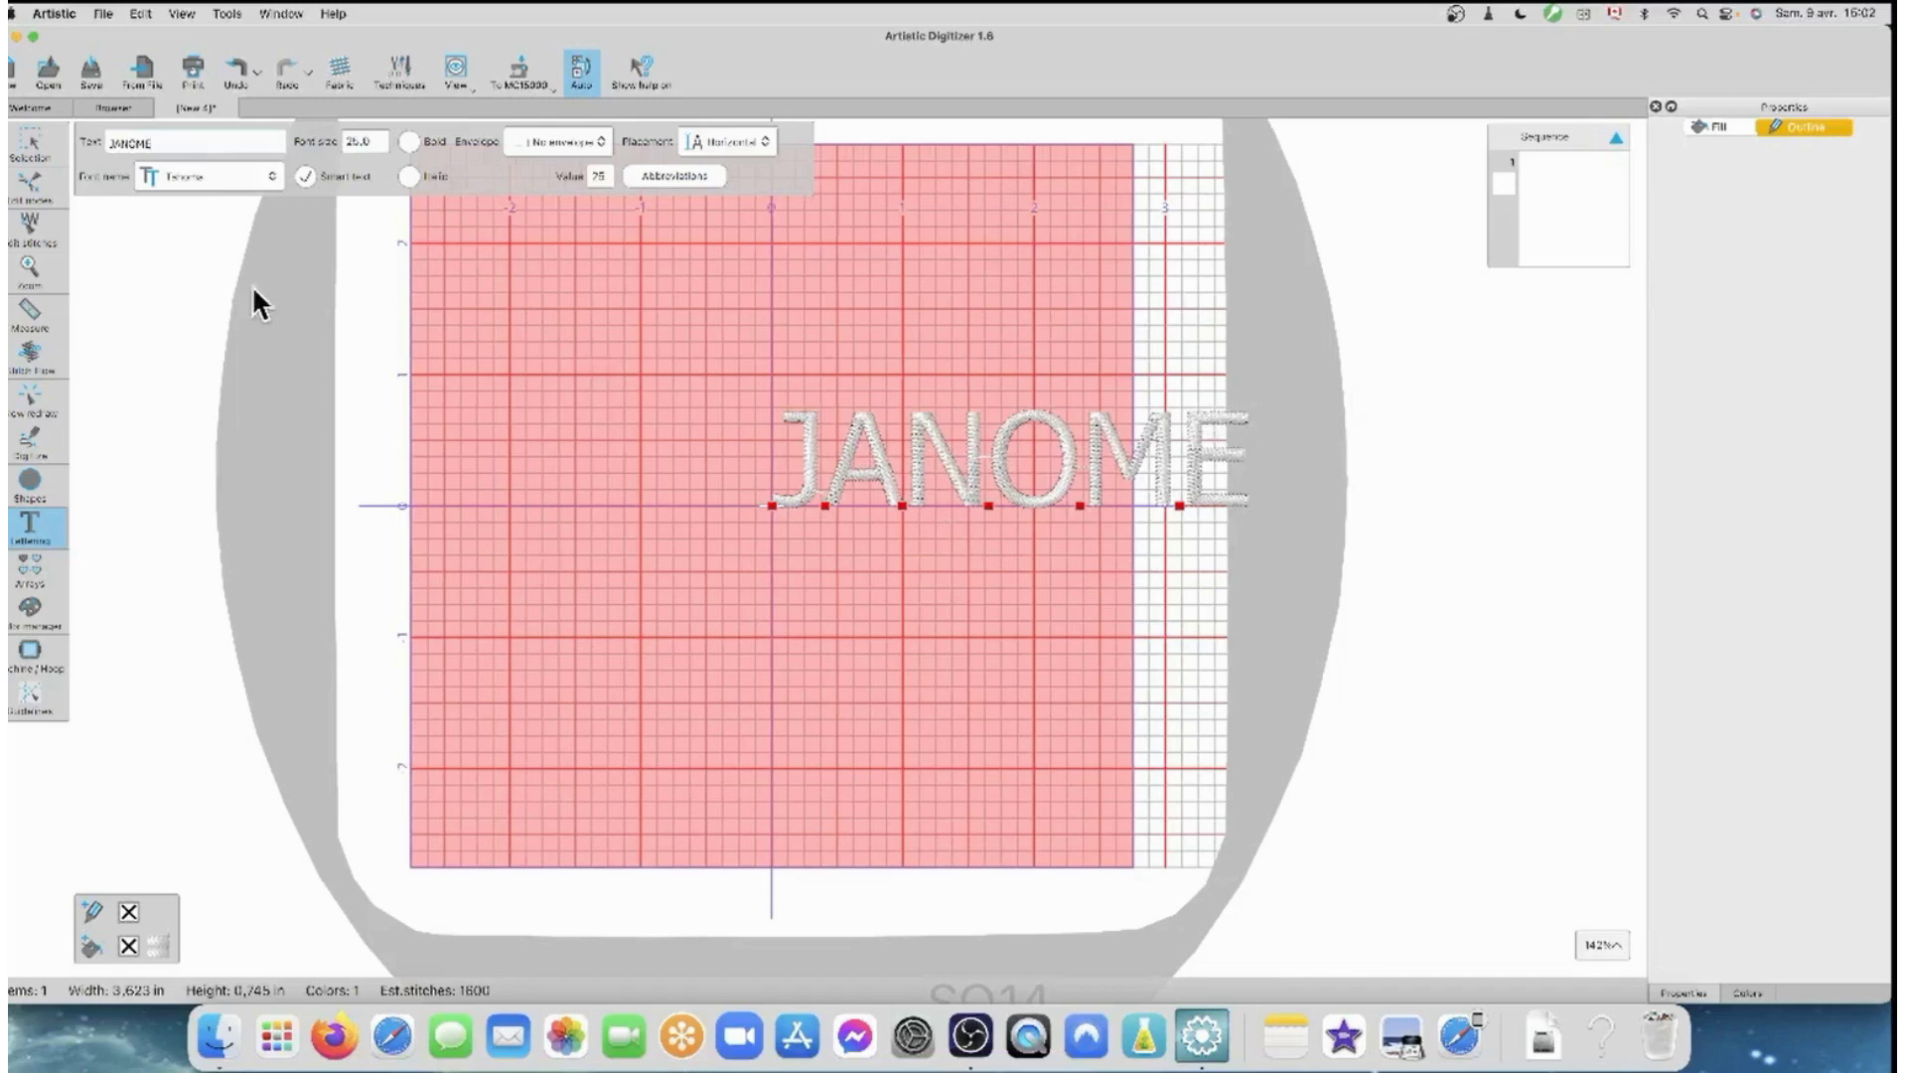
pyautogui.click(271, 175)
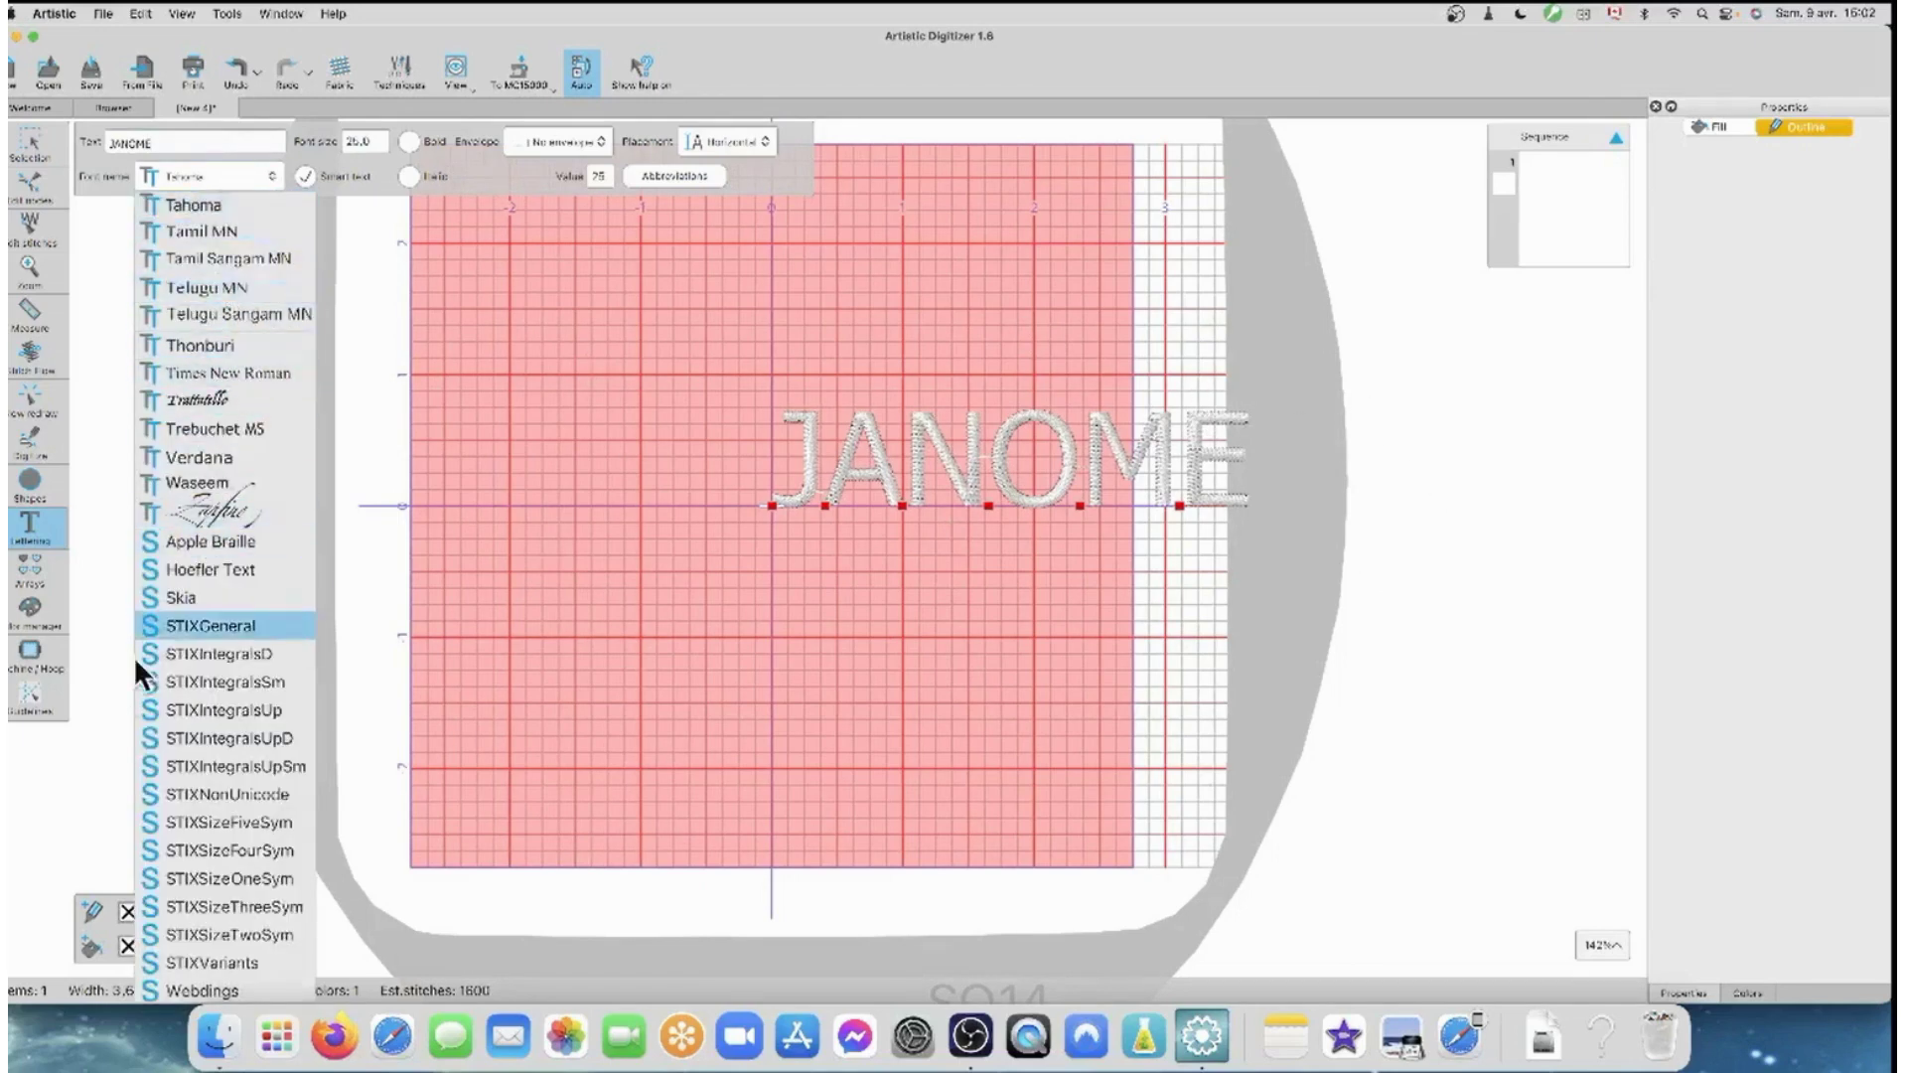
pyautogui.click(205, 467)
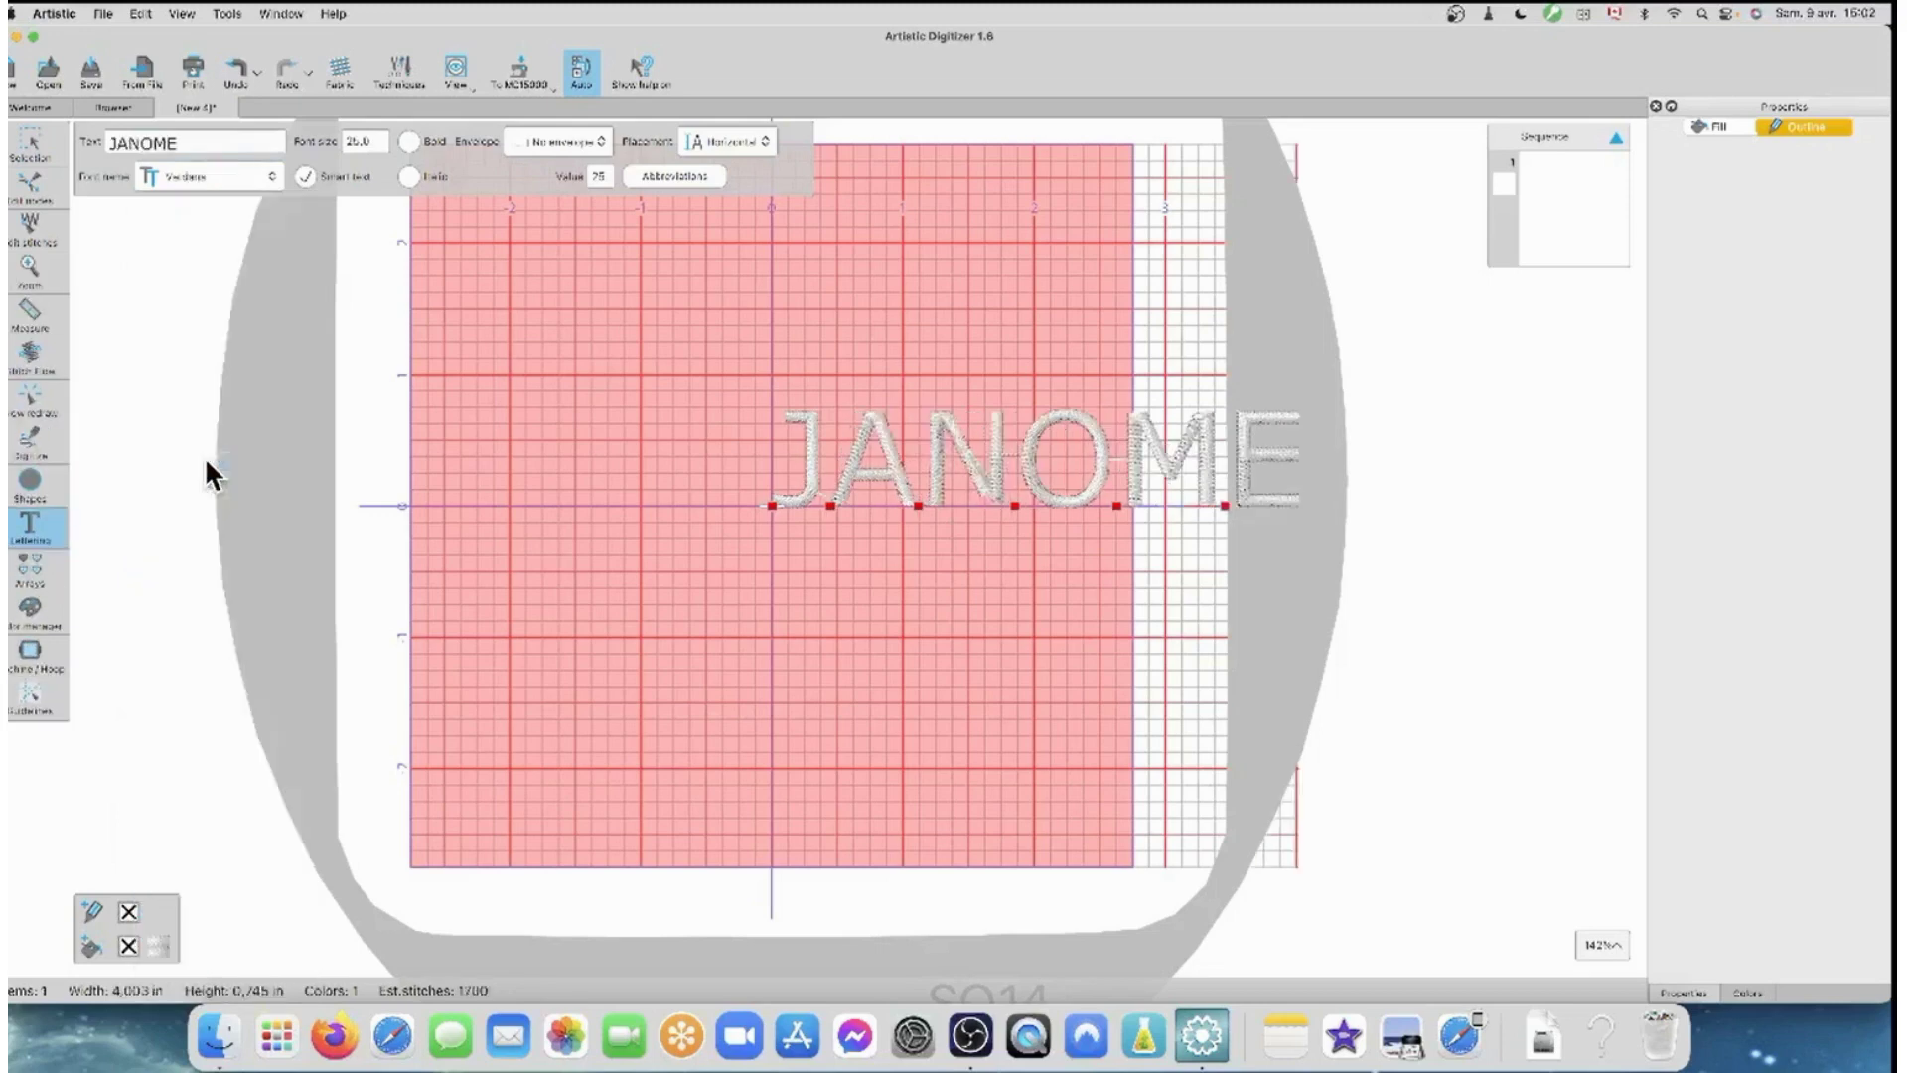
# - Look through the fonts available for the lettering, then close the list and finish the JANOME text entry
pyautogui.click(277, 173)
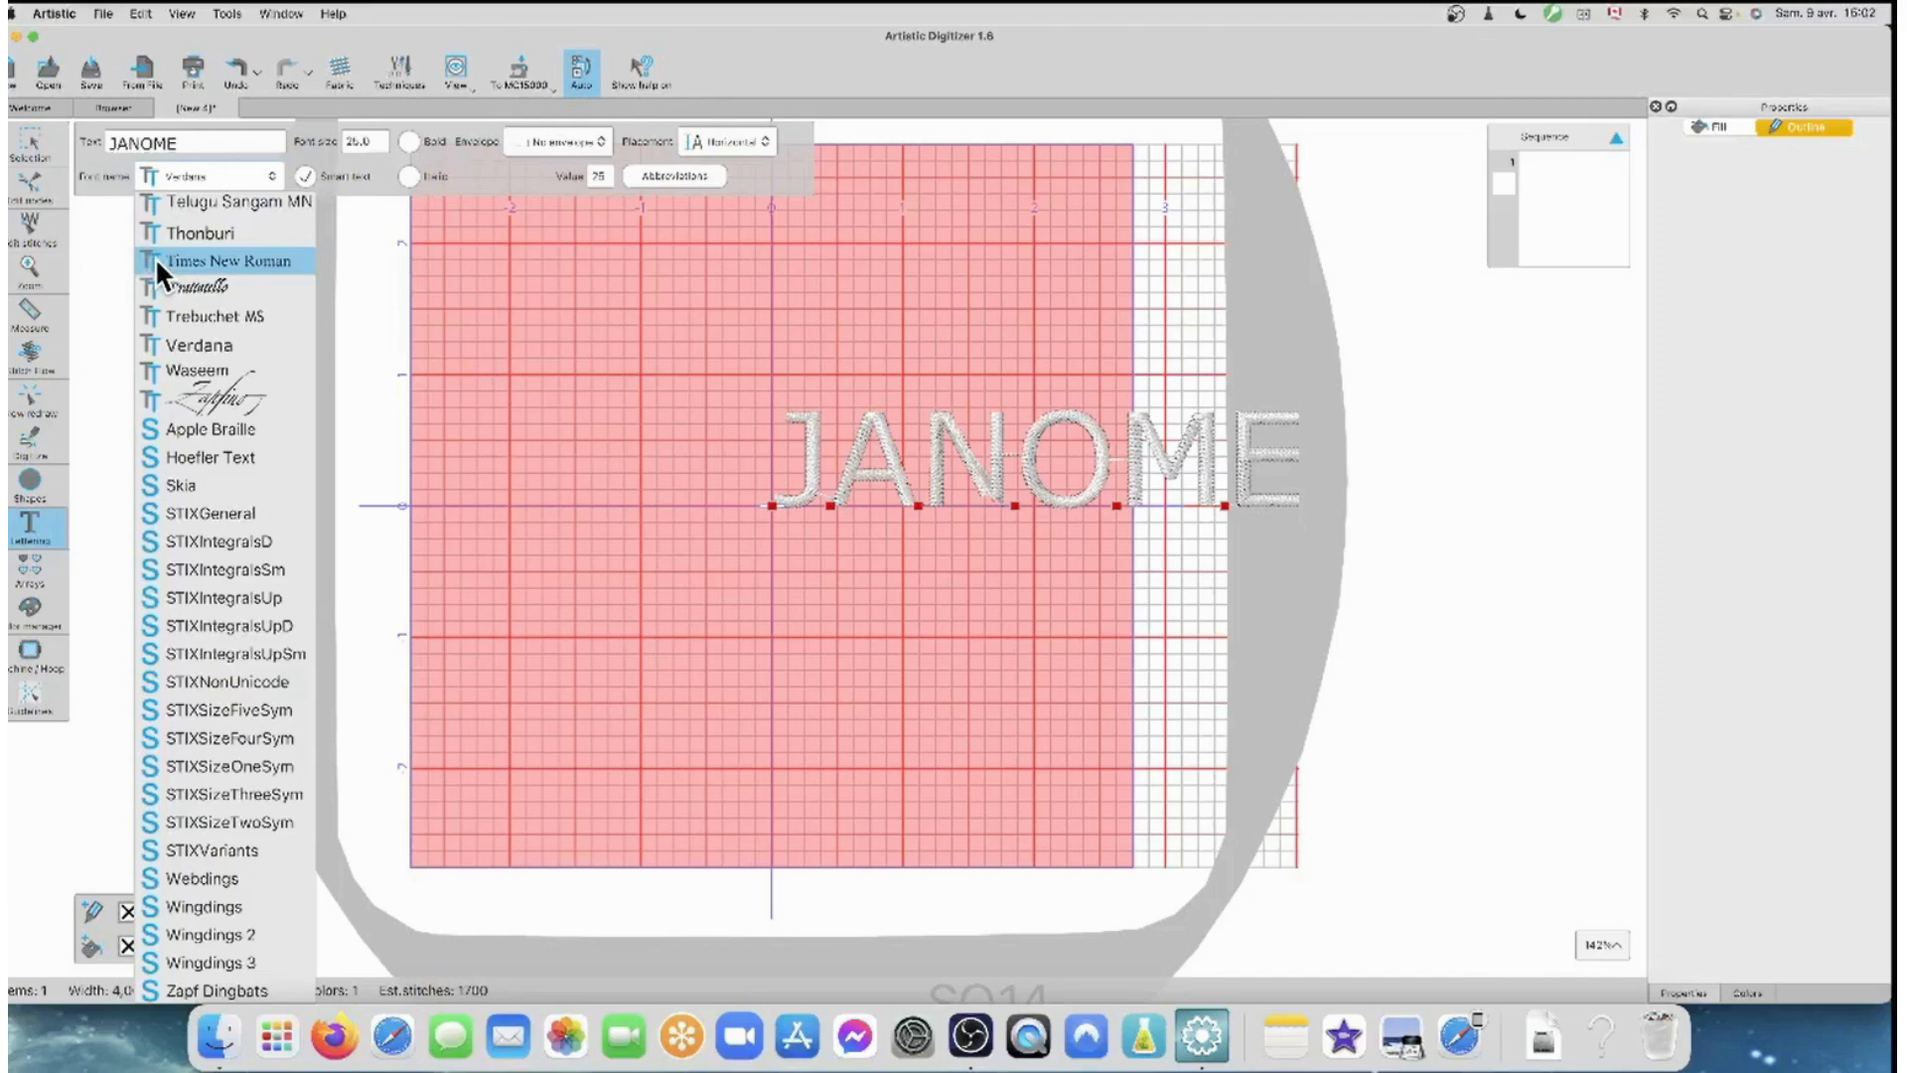
pyautogui.scroll(3, 193, 280)
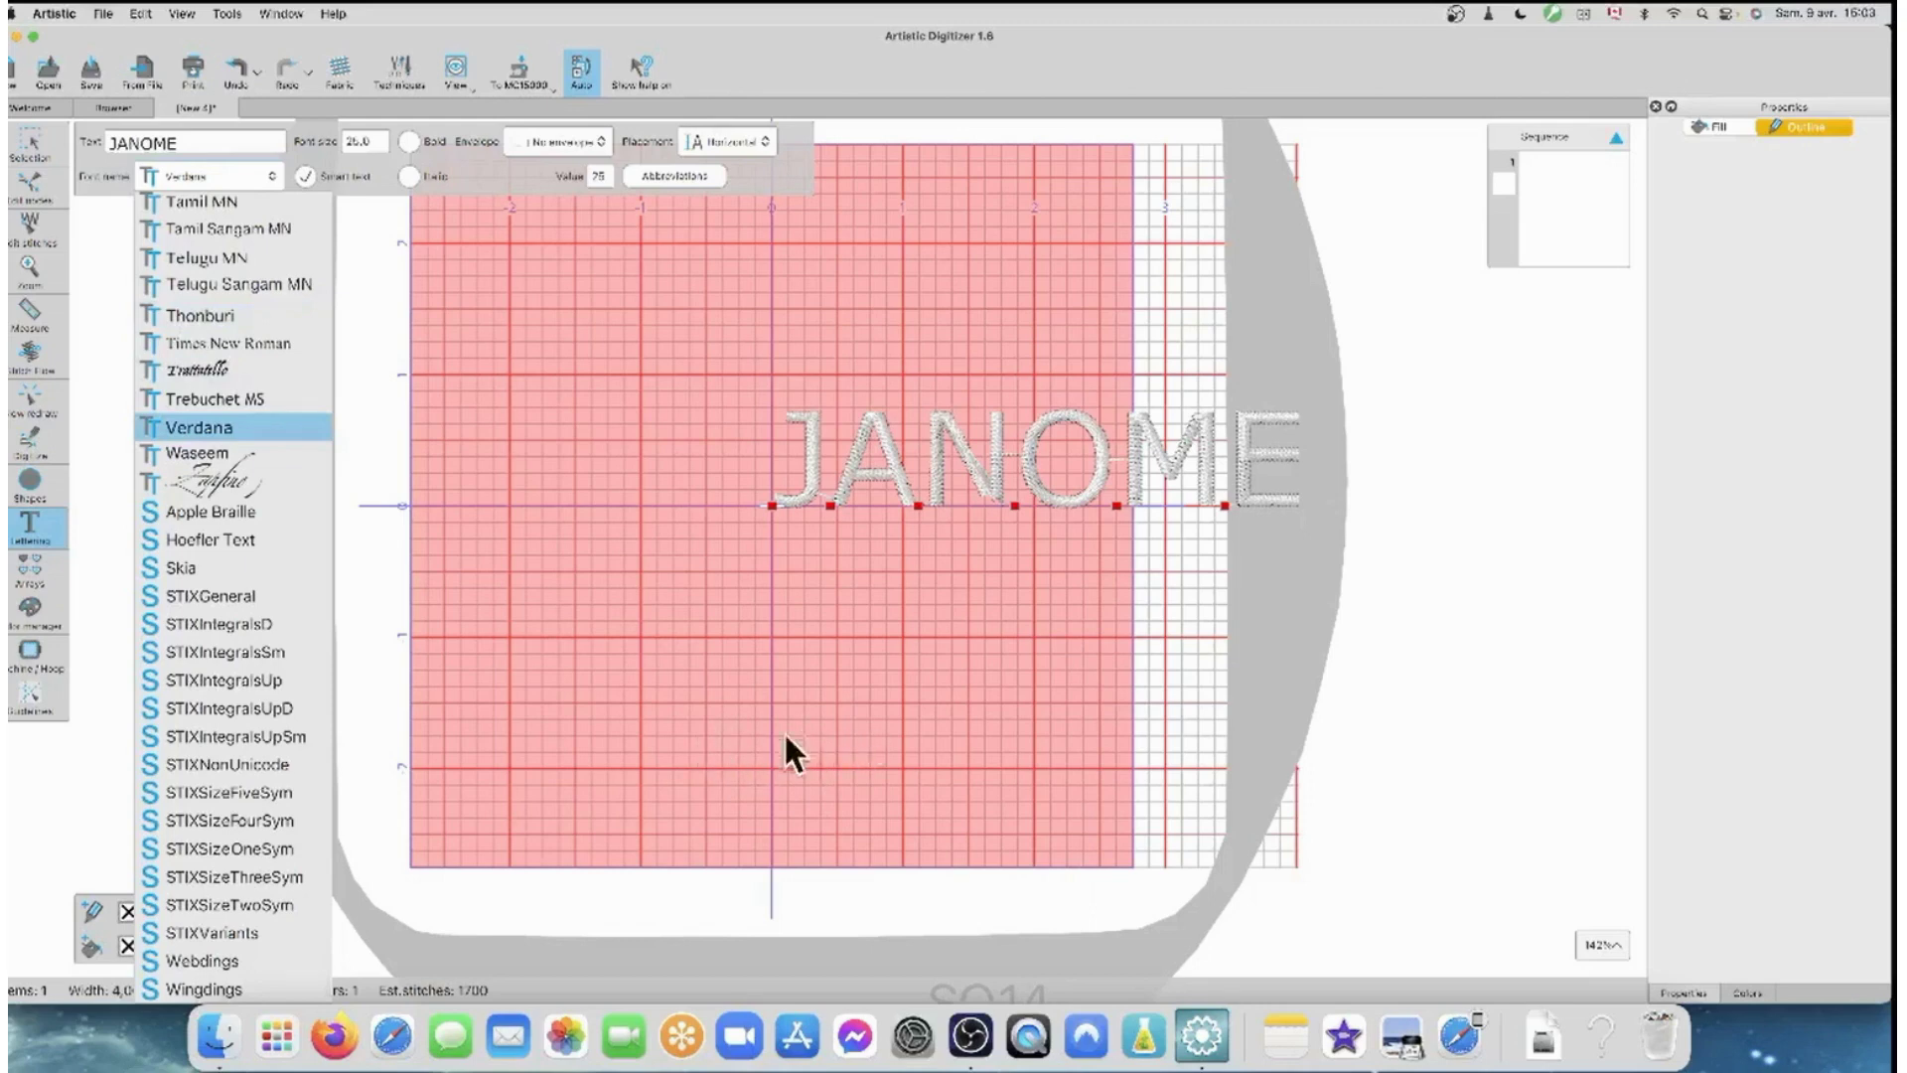
pyautogui.click(531, 577)
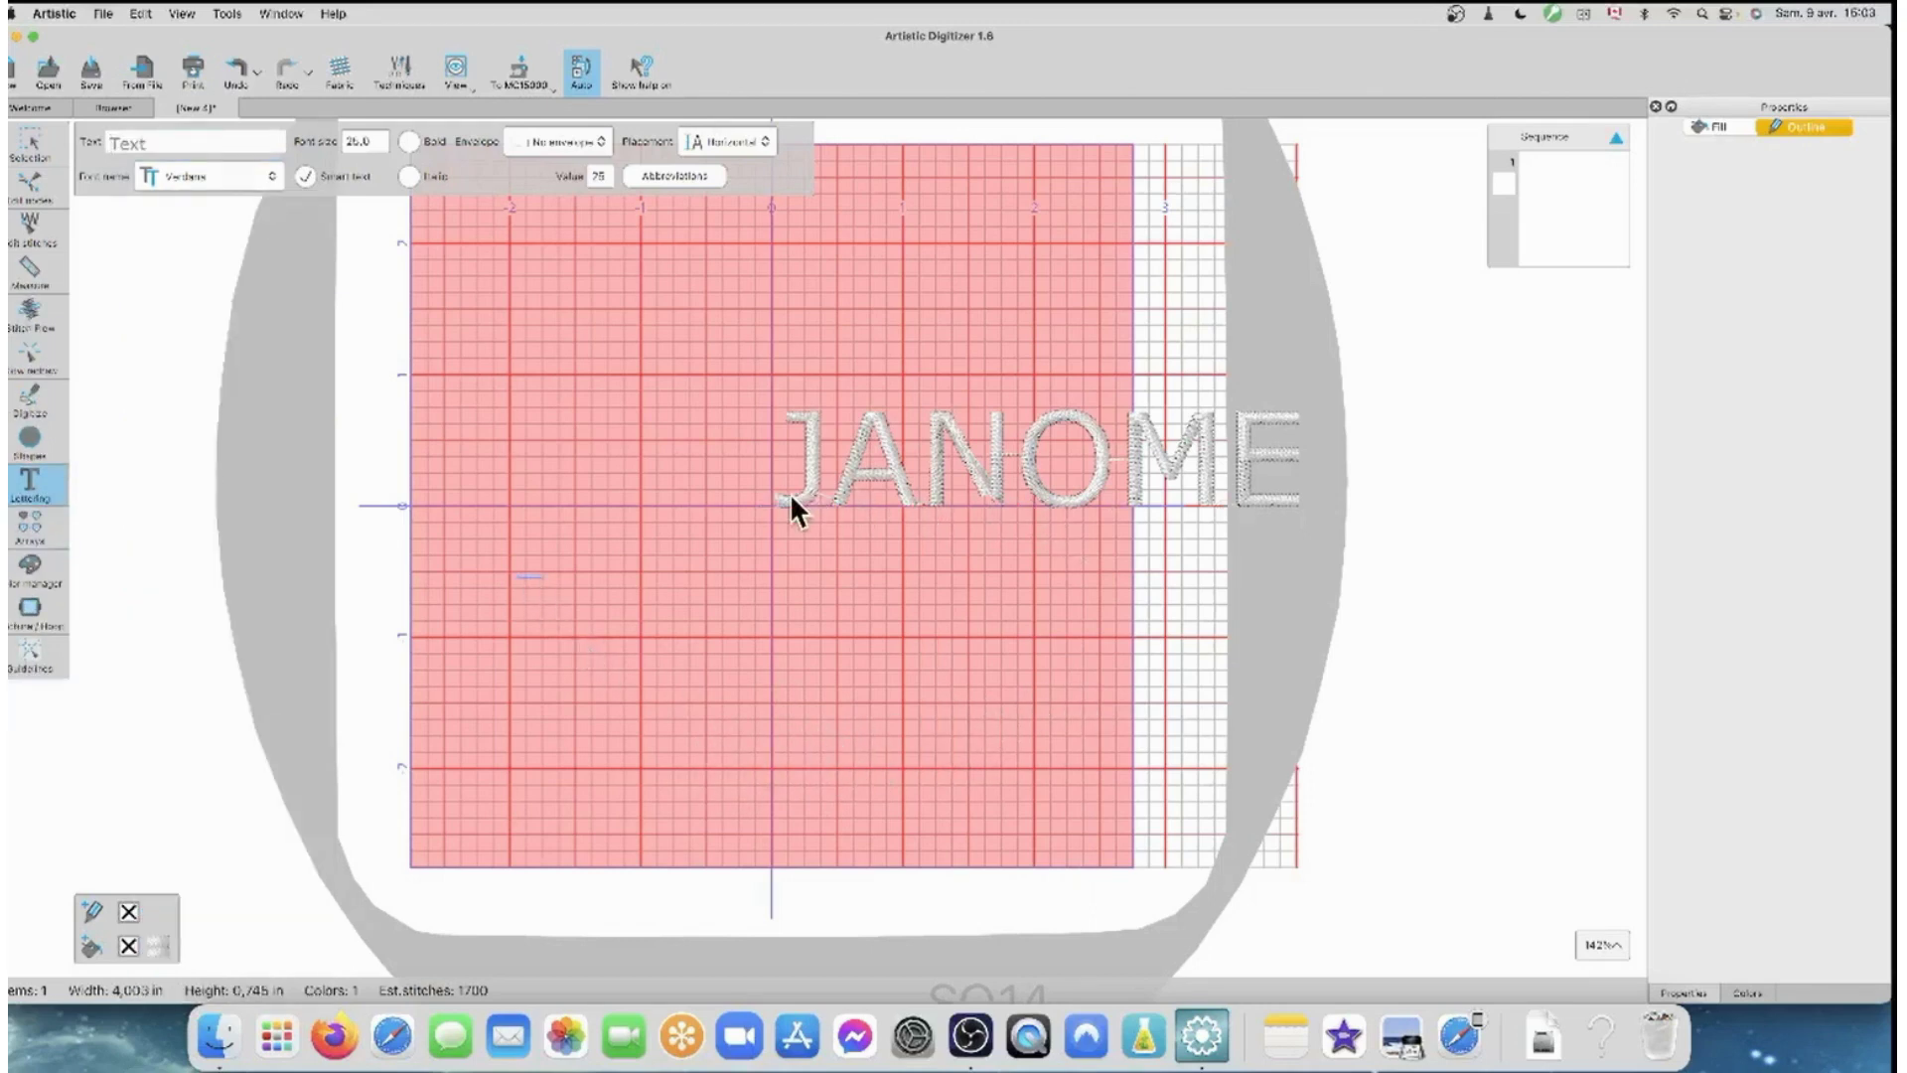
# - Select the JANOME lettering and center it in the hoop
pyautogui.click(846, 474)
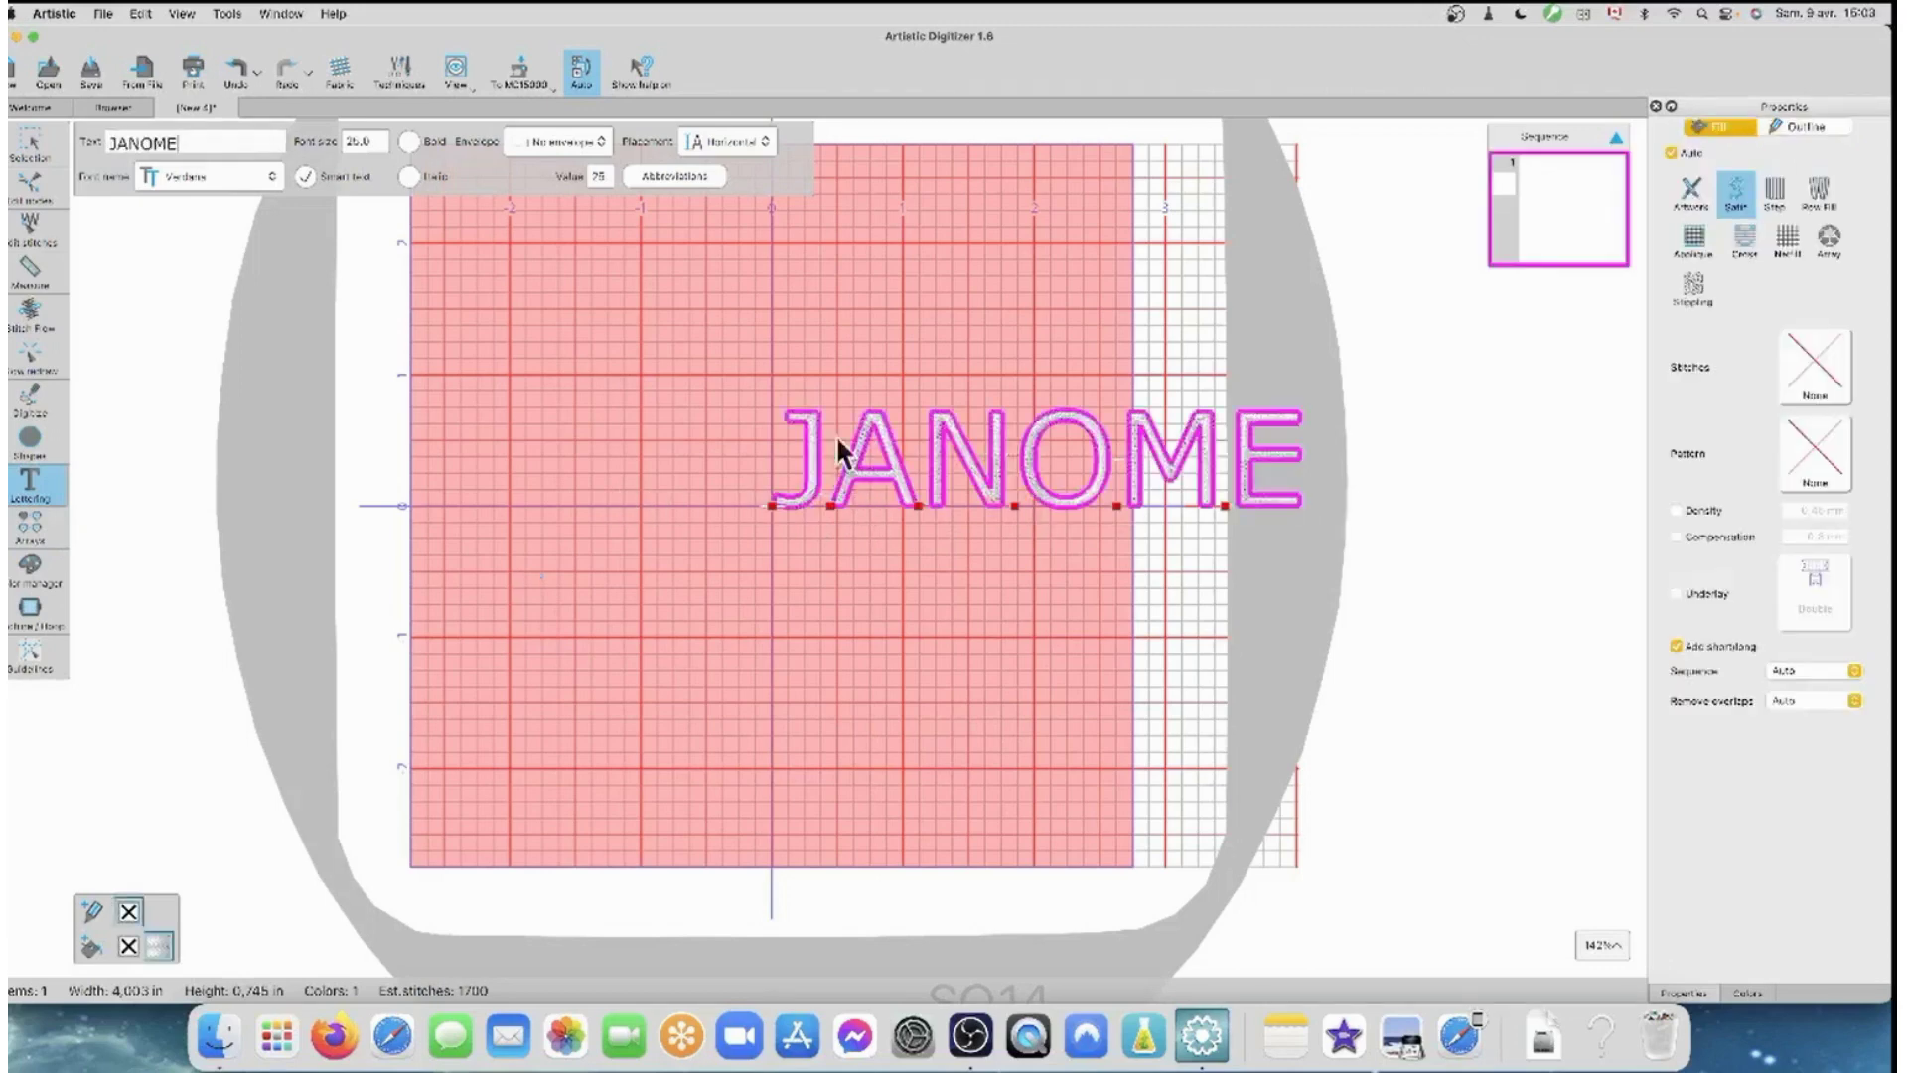
pyautogui.click(551, 86)
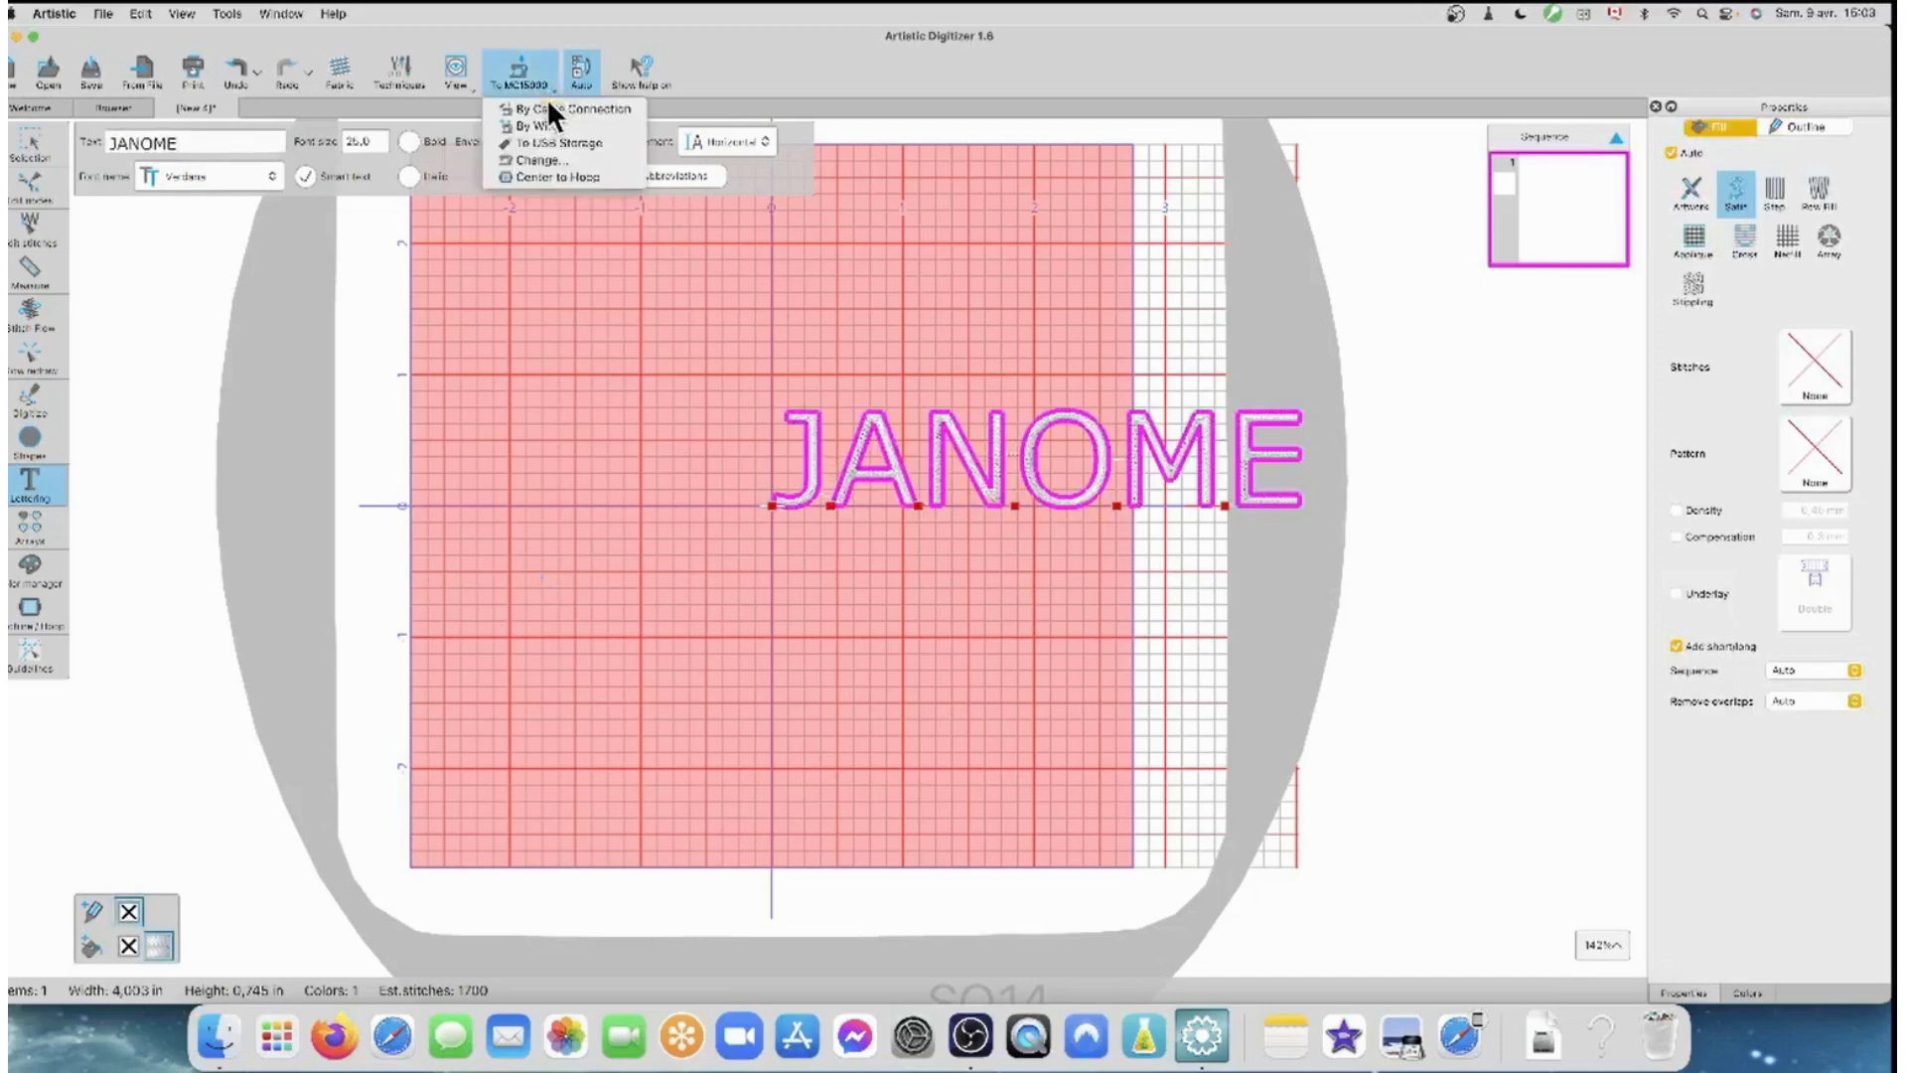
pyautogui.click(556, 176)
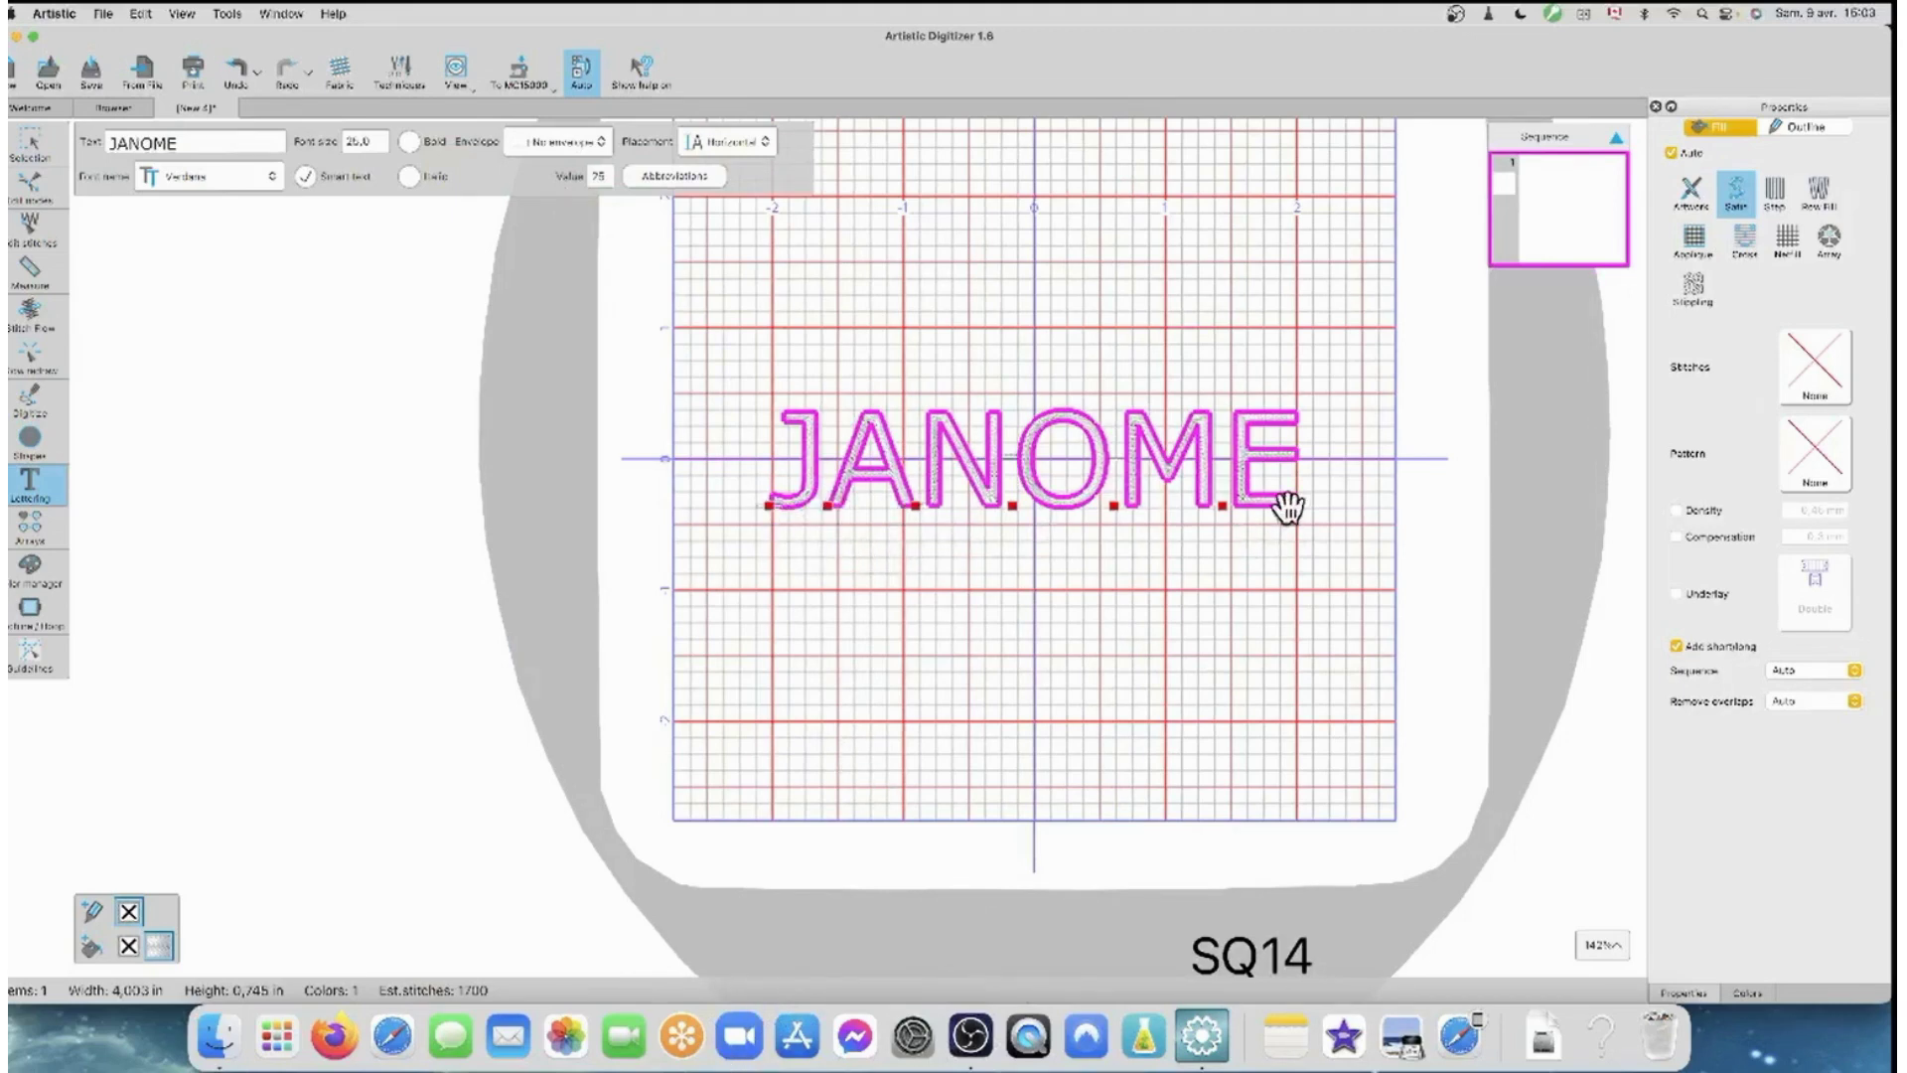
# - Move the six letters of JANOME individually so they sit staggered above and below the original baseline
pyautogui.moveTo(774, 510); pyautogui.dragTo(728, 332)
pyautogui.moveTo(827, 507); pyautogui.dragTo(758, 563)
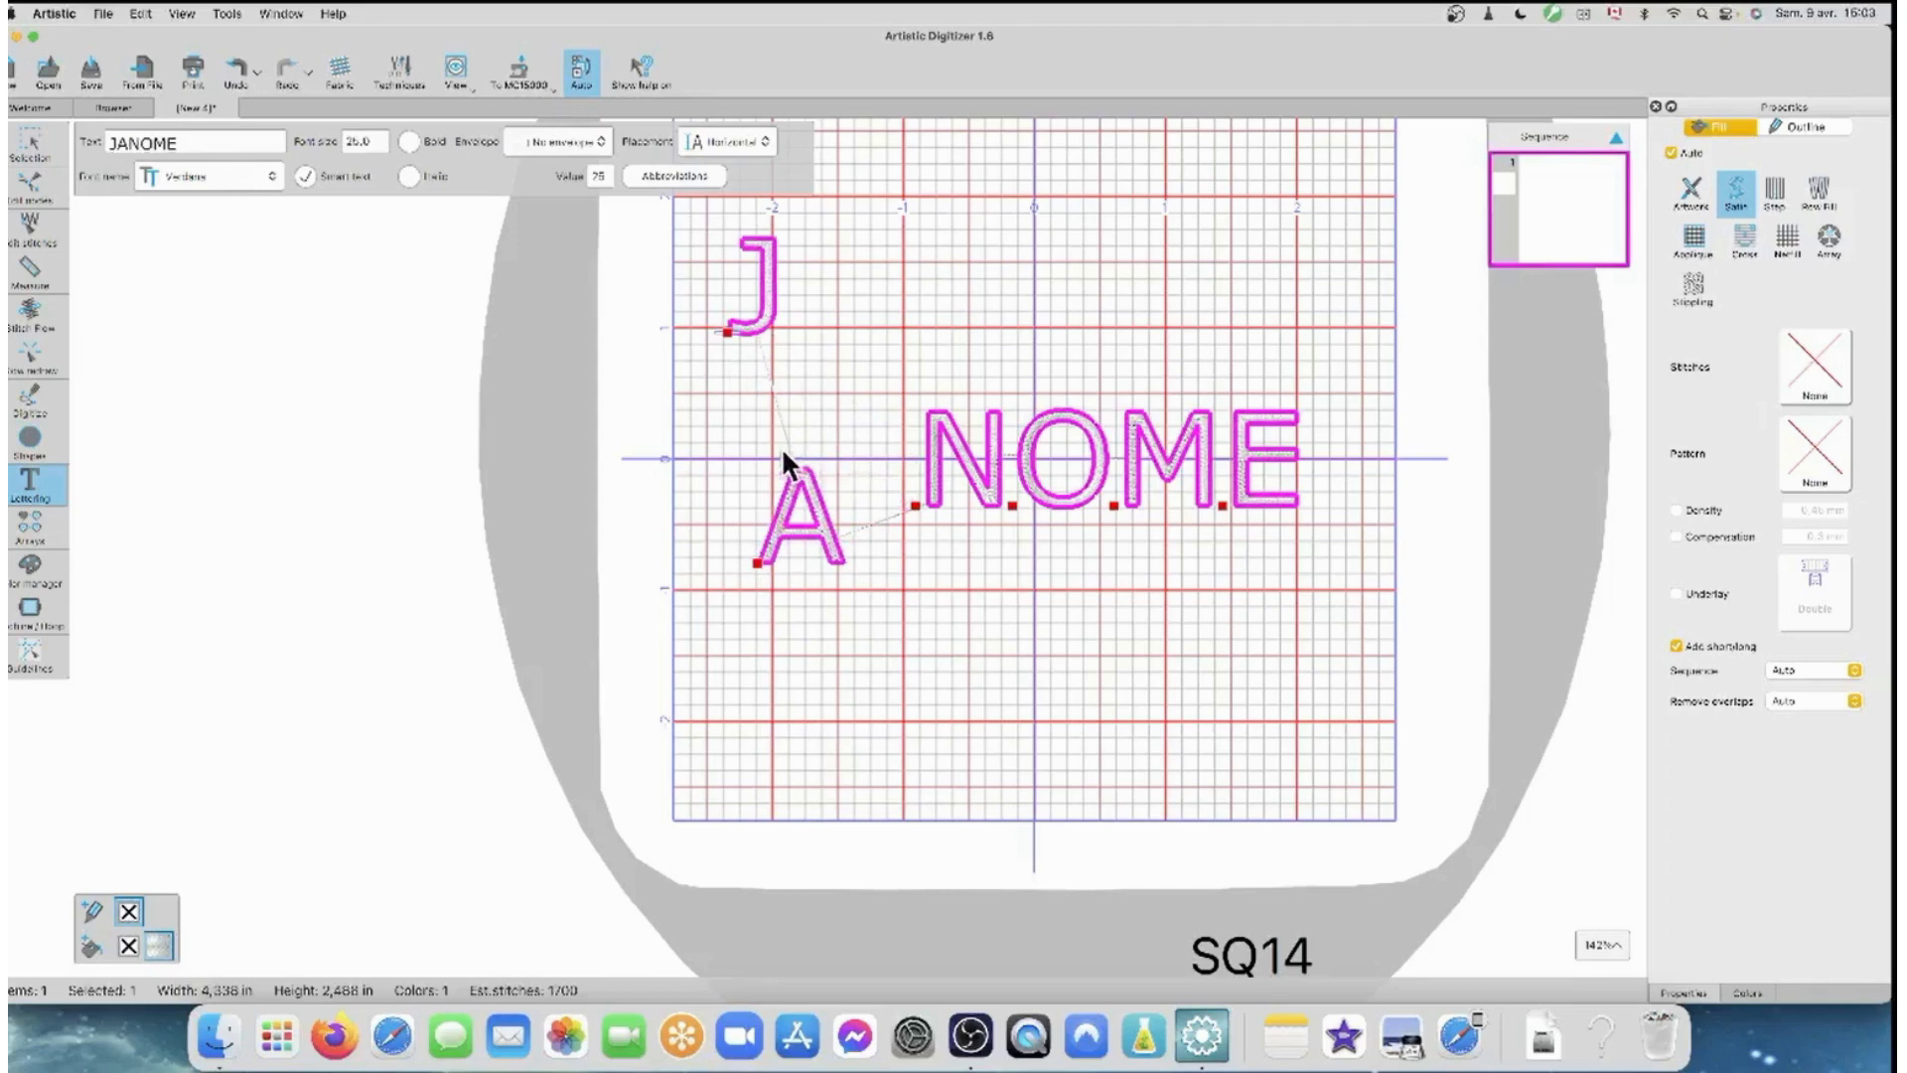
pyautogui.moveTo(907, 516); pyautogui.dragTo(879, 431)
pyautogui.moveTo(1018, 511); pyautogui.dragTo(994, 578)
pyautogui.moveTo(1120, 501); pyautogui.dragTo(1144, 397)
pyautogui.moveTo(1221, 504); pyautogui.dragTo(1276, 537)
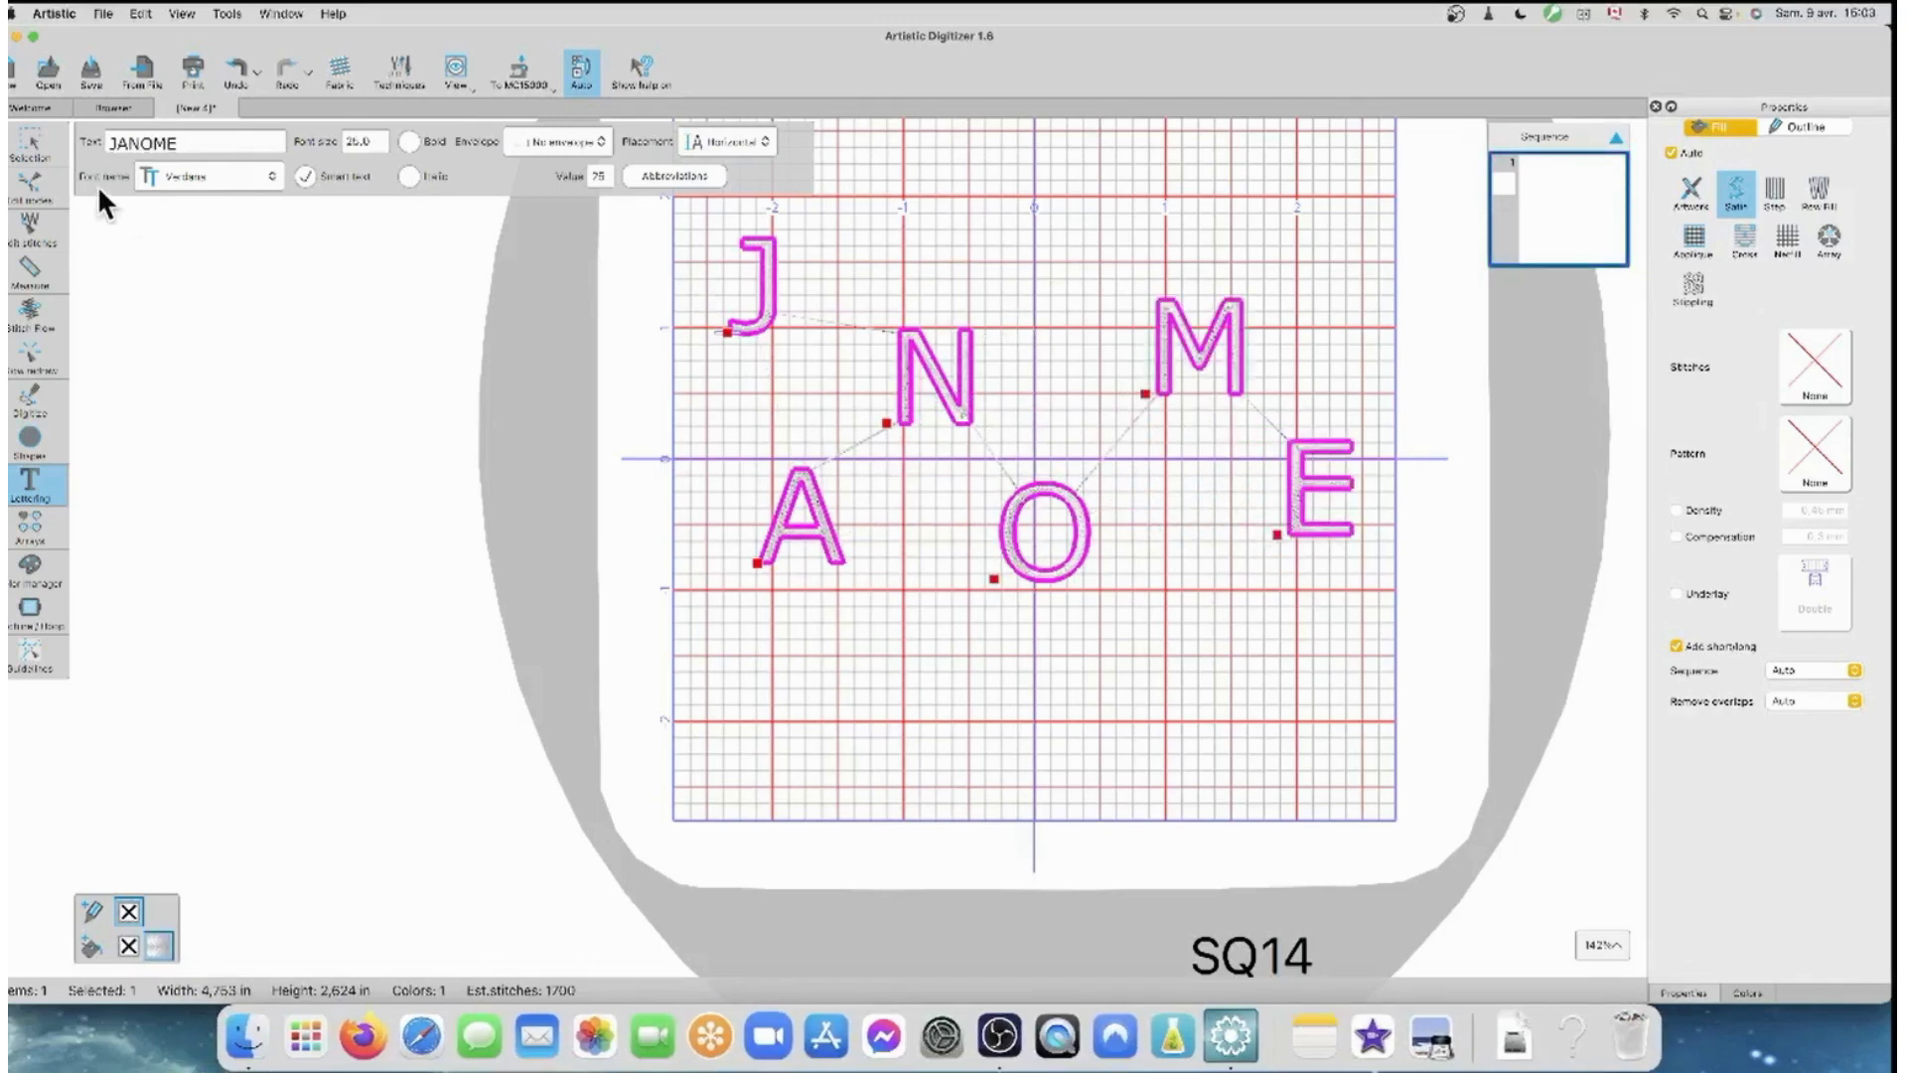
# - Undo the individual letter moves one after another, then deselect the lettering
pyautogui.click(238, 76)
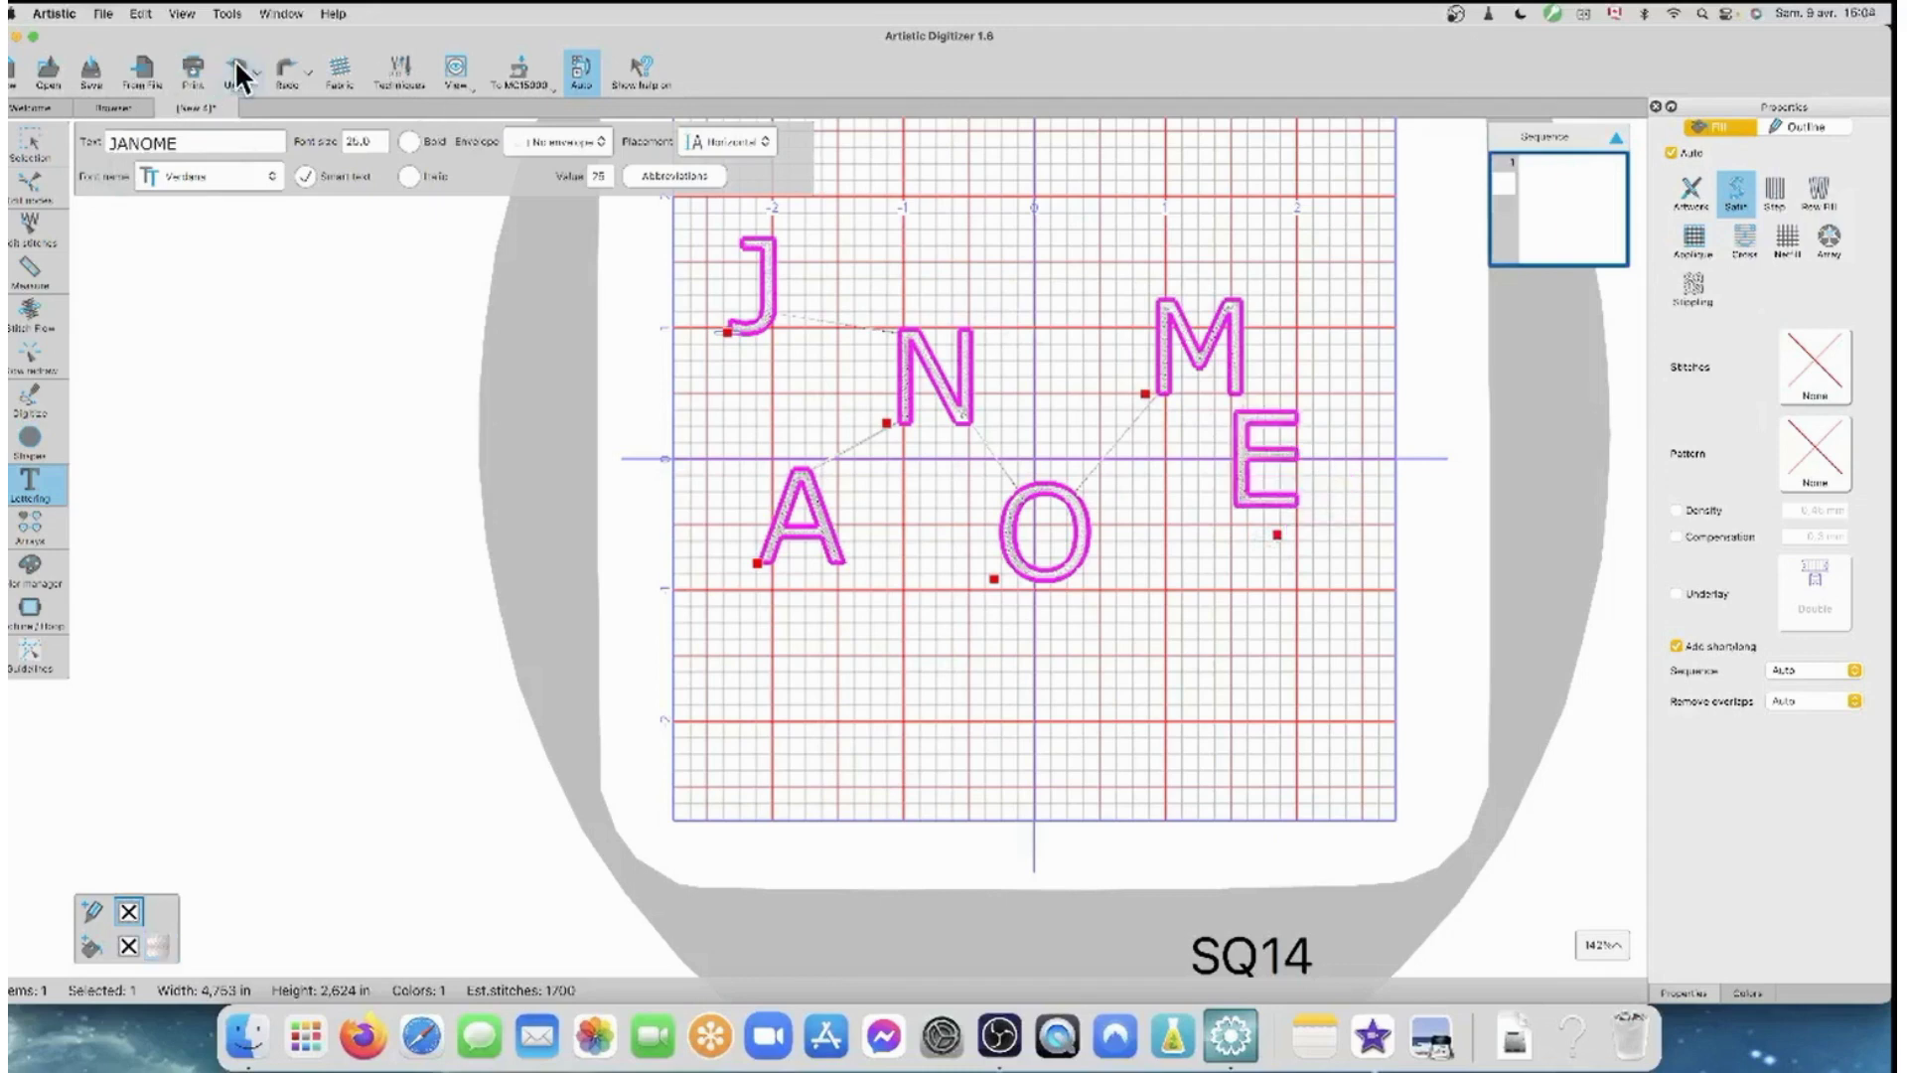
pyautogui.click(238, 75)
pyautogui.click(239, 75)
pyautogui.click(238, 76)
pyautogui.click(239, 76)
pyautogui.click(239, 76)
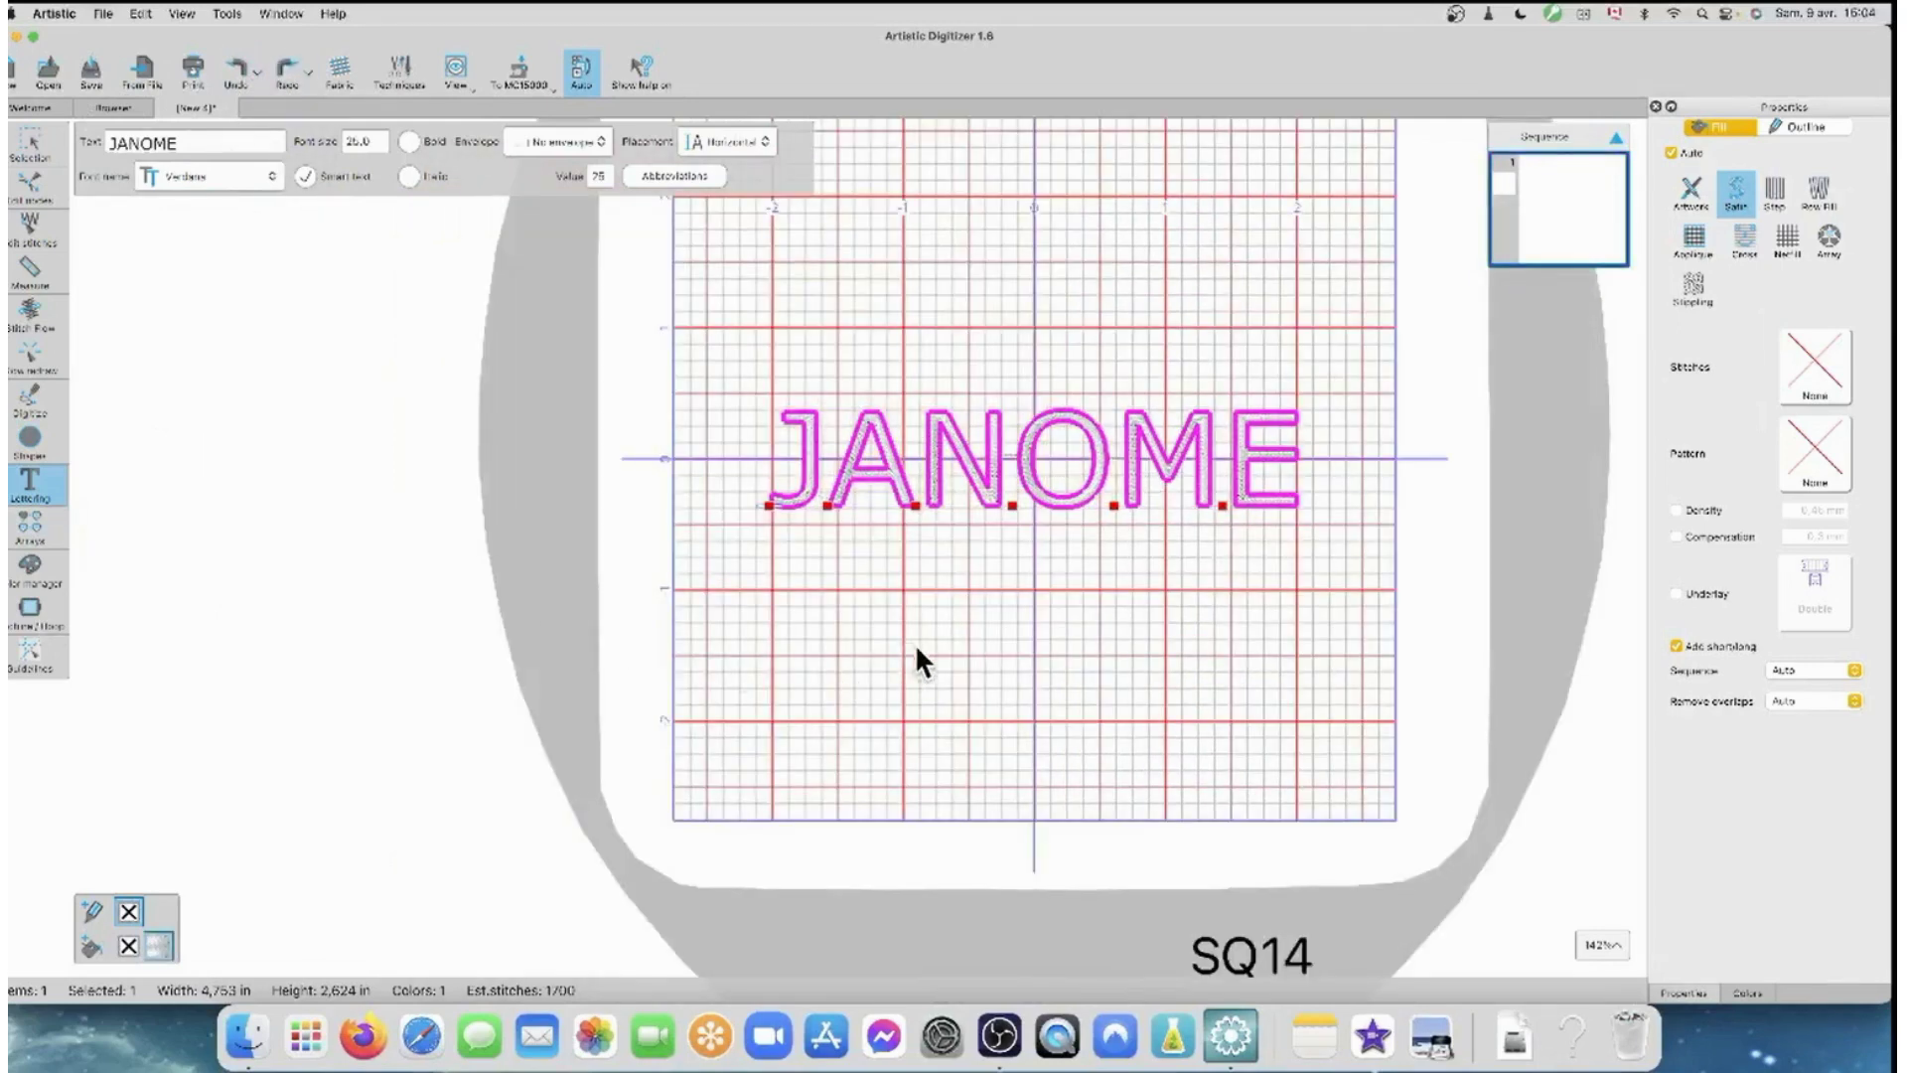
pyautogui.click(979, 688)
# - Select the whole JANOME lettering and set its fill to thread color 215 Wine Red from the JANOME palette
pyautogui.click(14, 503)
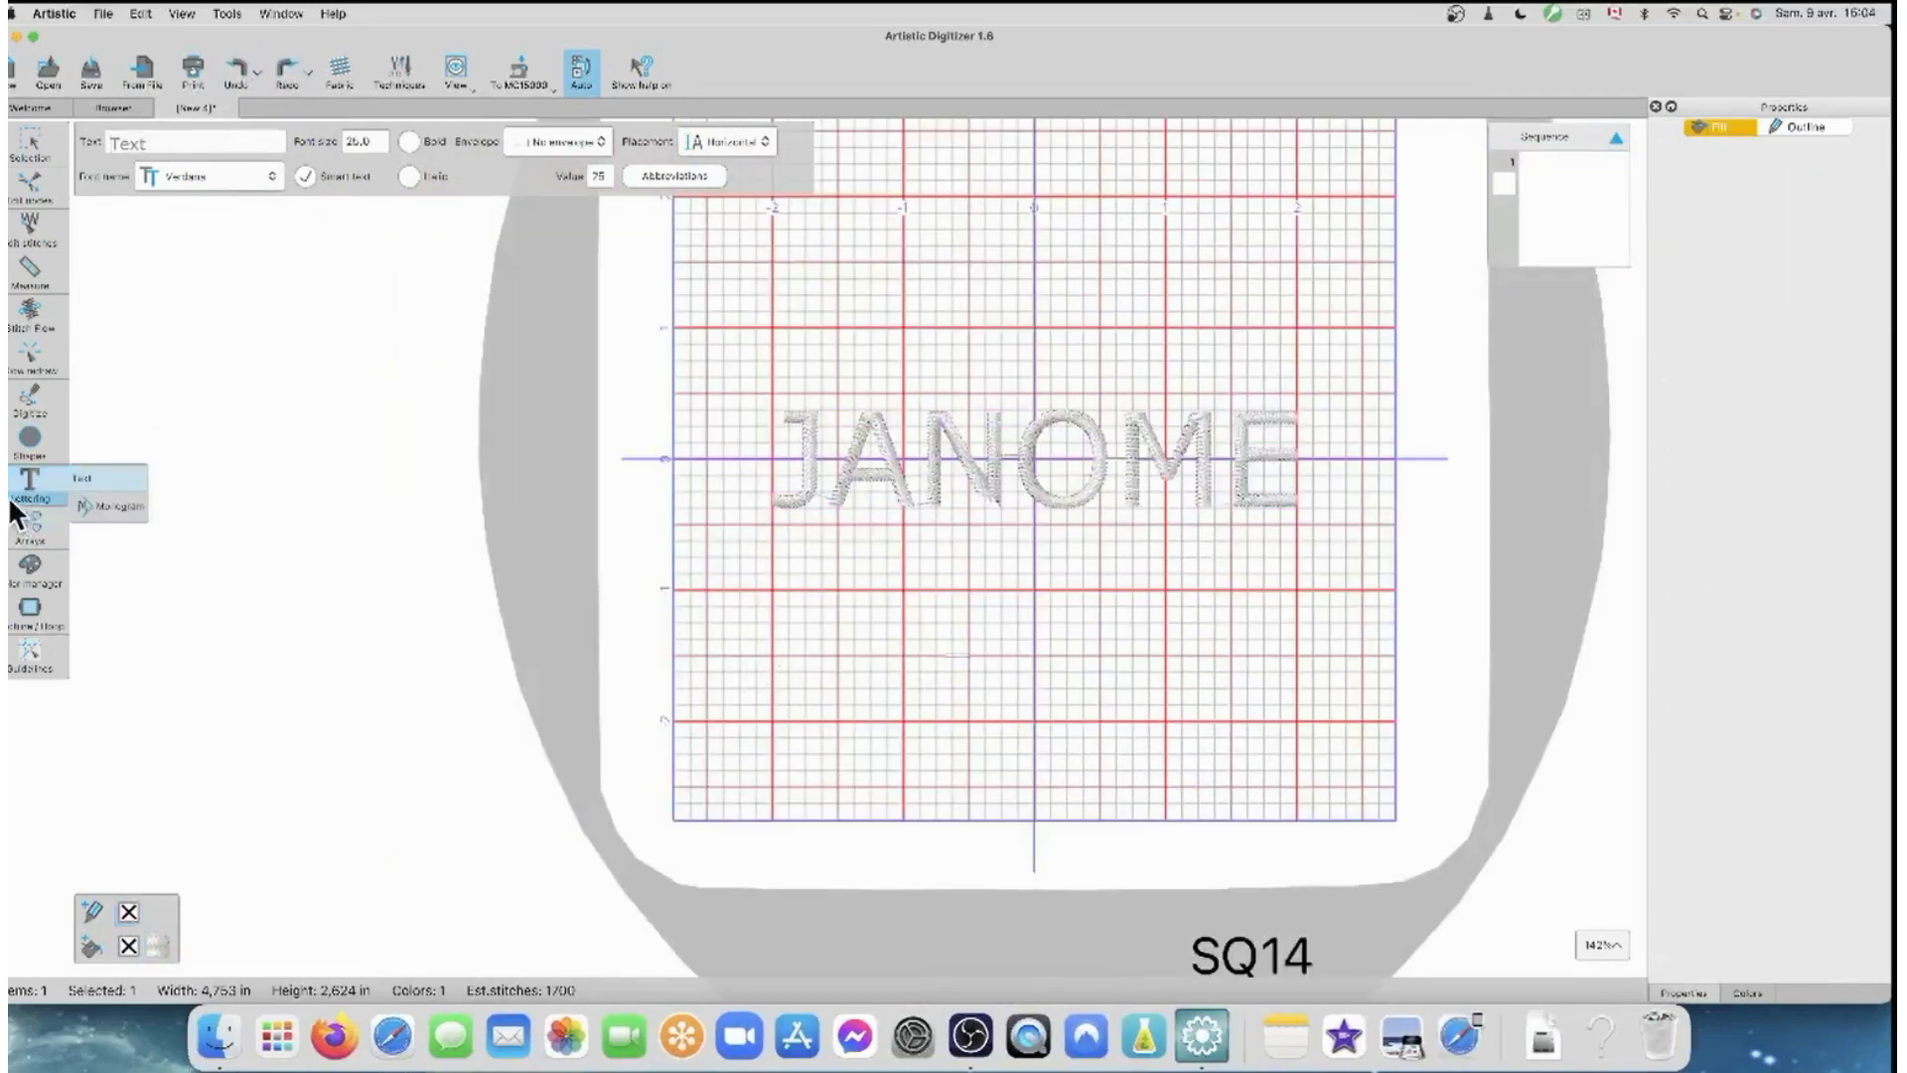
pyautogui.click(36, 476)
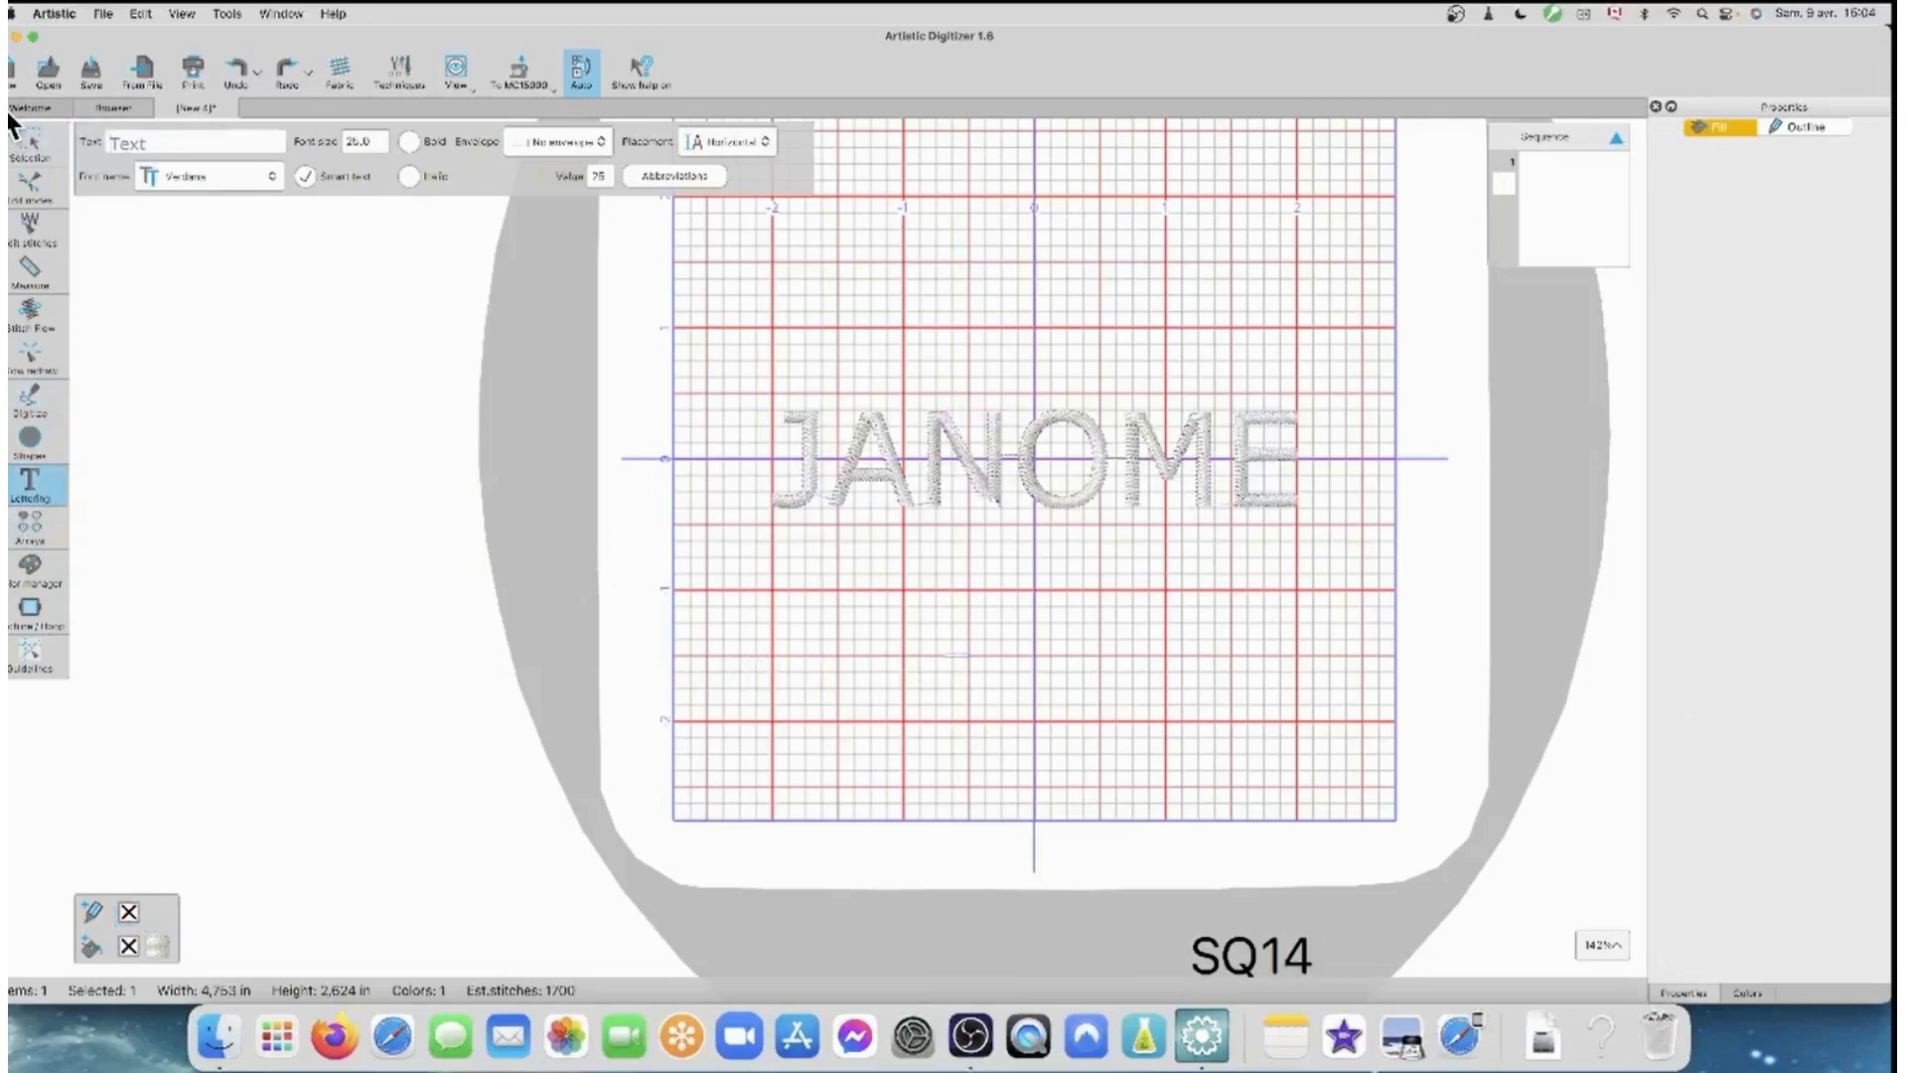
pyautogui.click(27, 145)
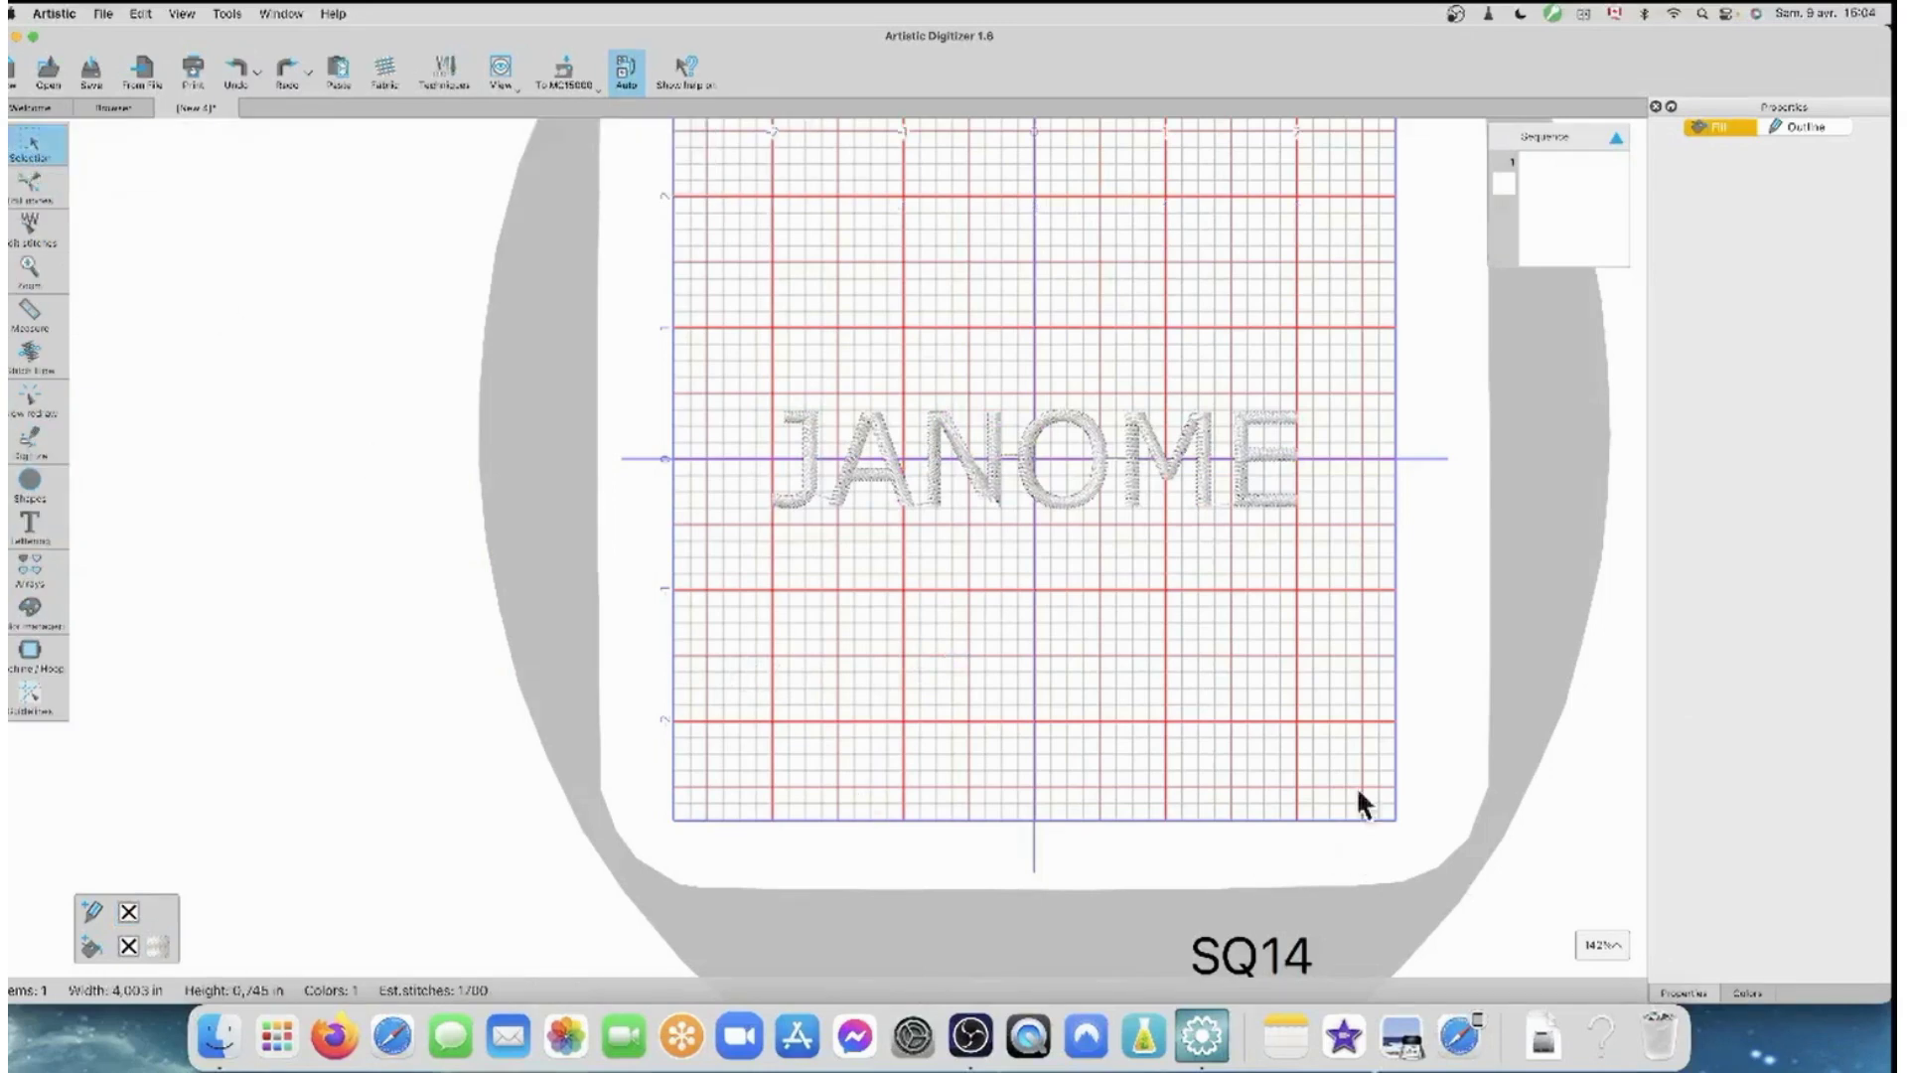
pyautogui.moveTo(1351, 558); pyautogui.dragTo(735, 312)
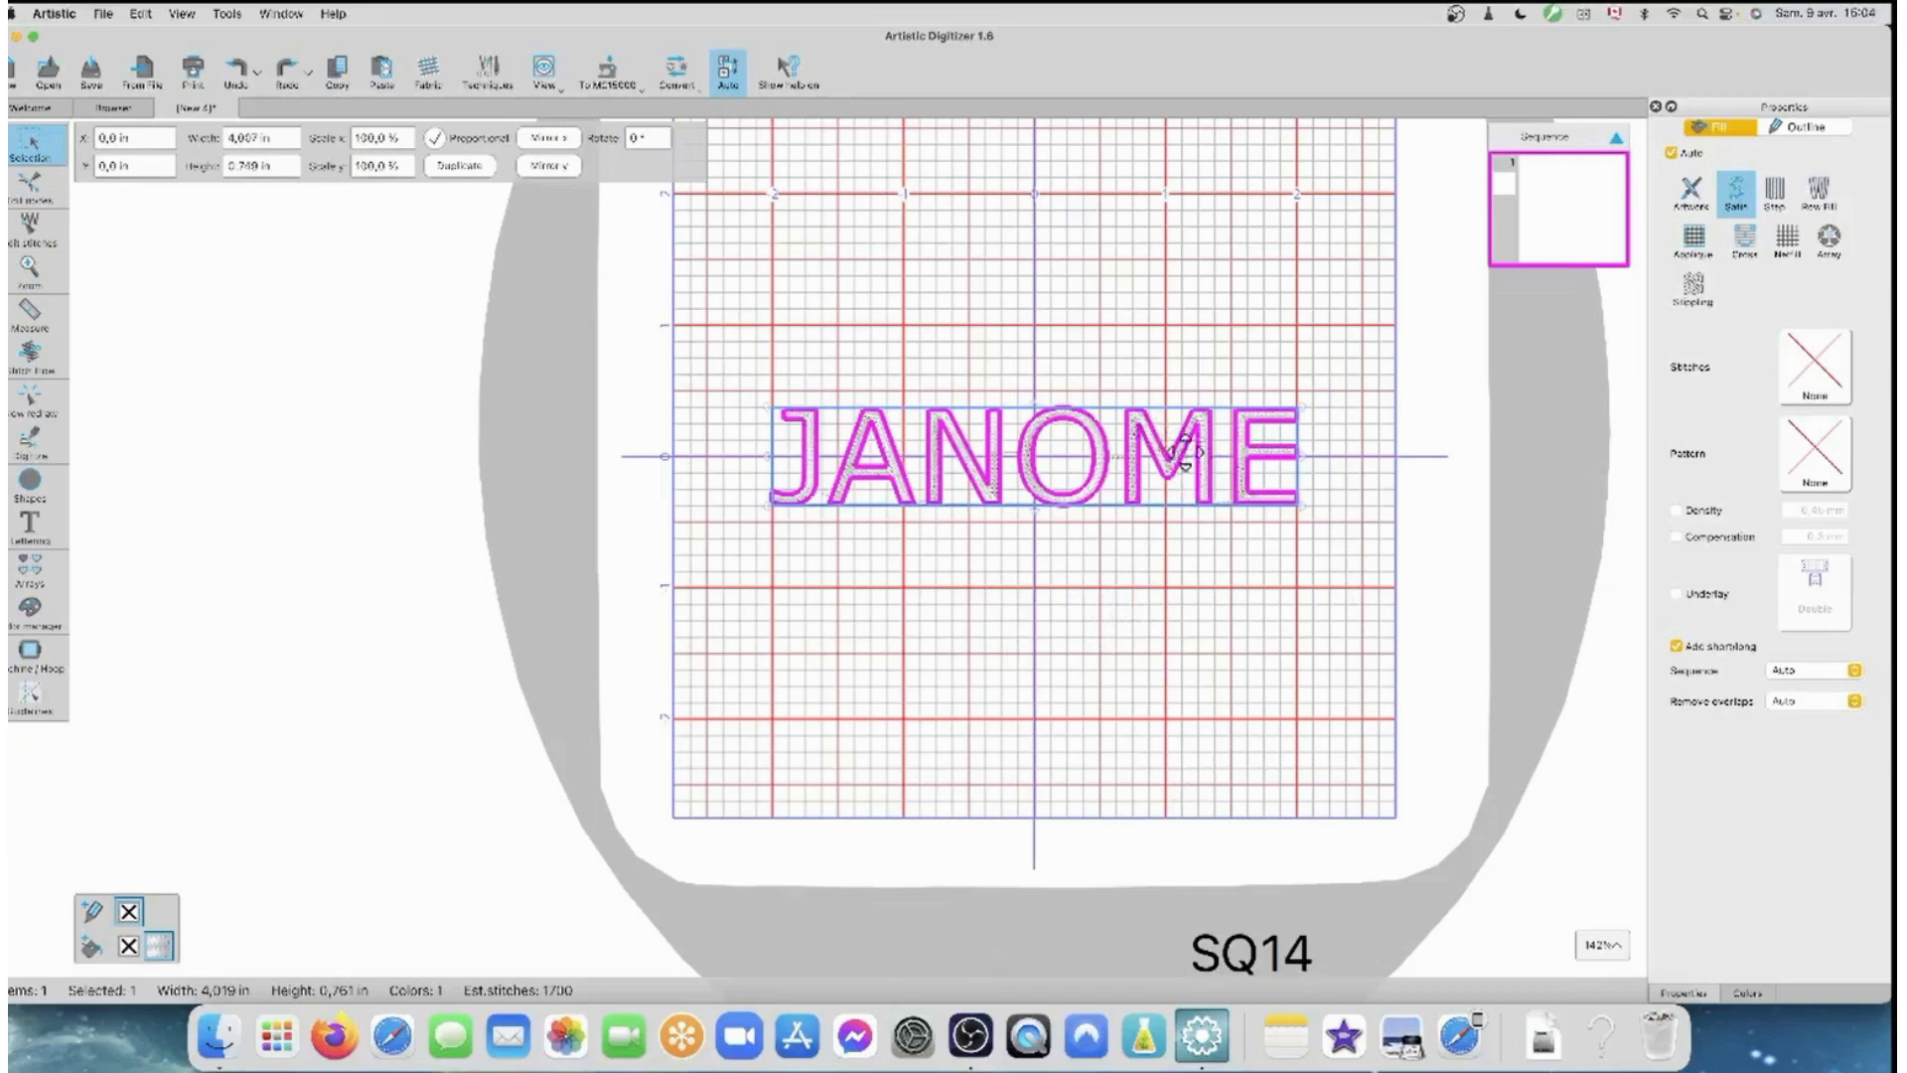
pyautogui.scroll(-2, 1176, 480)
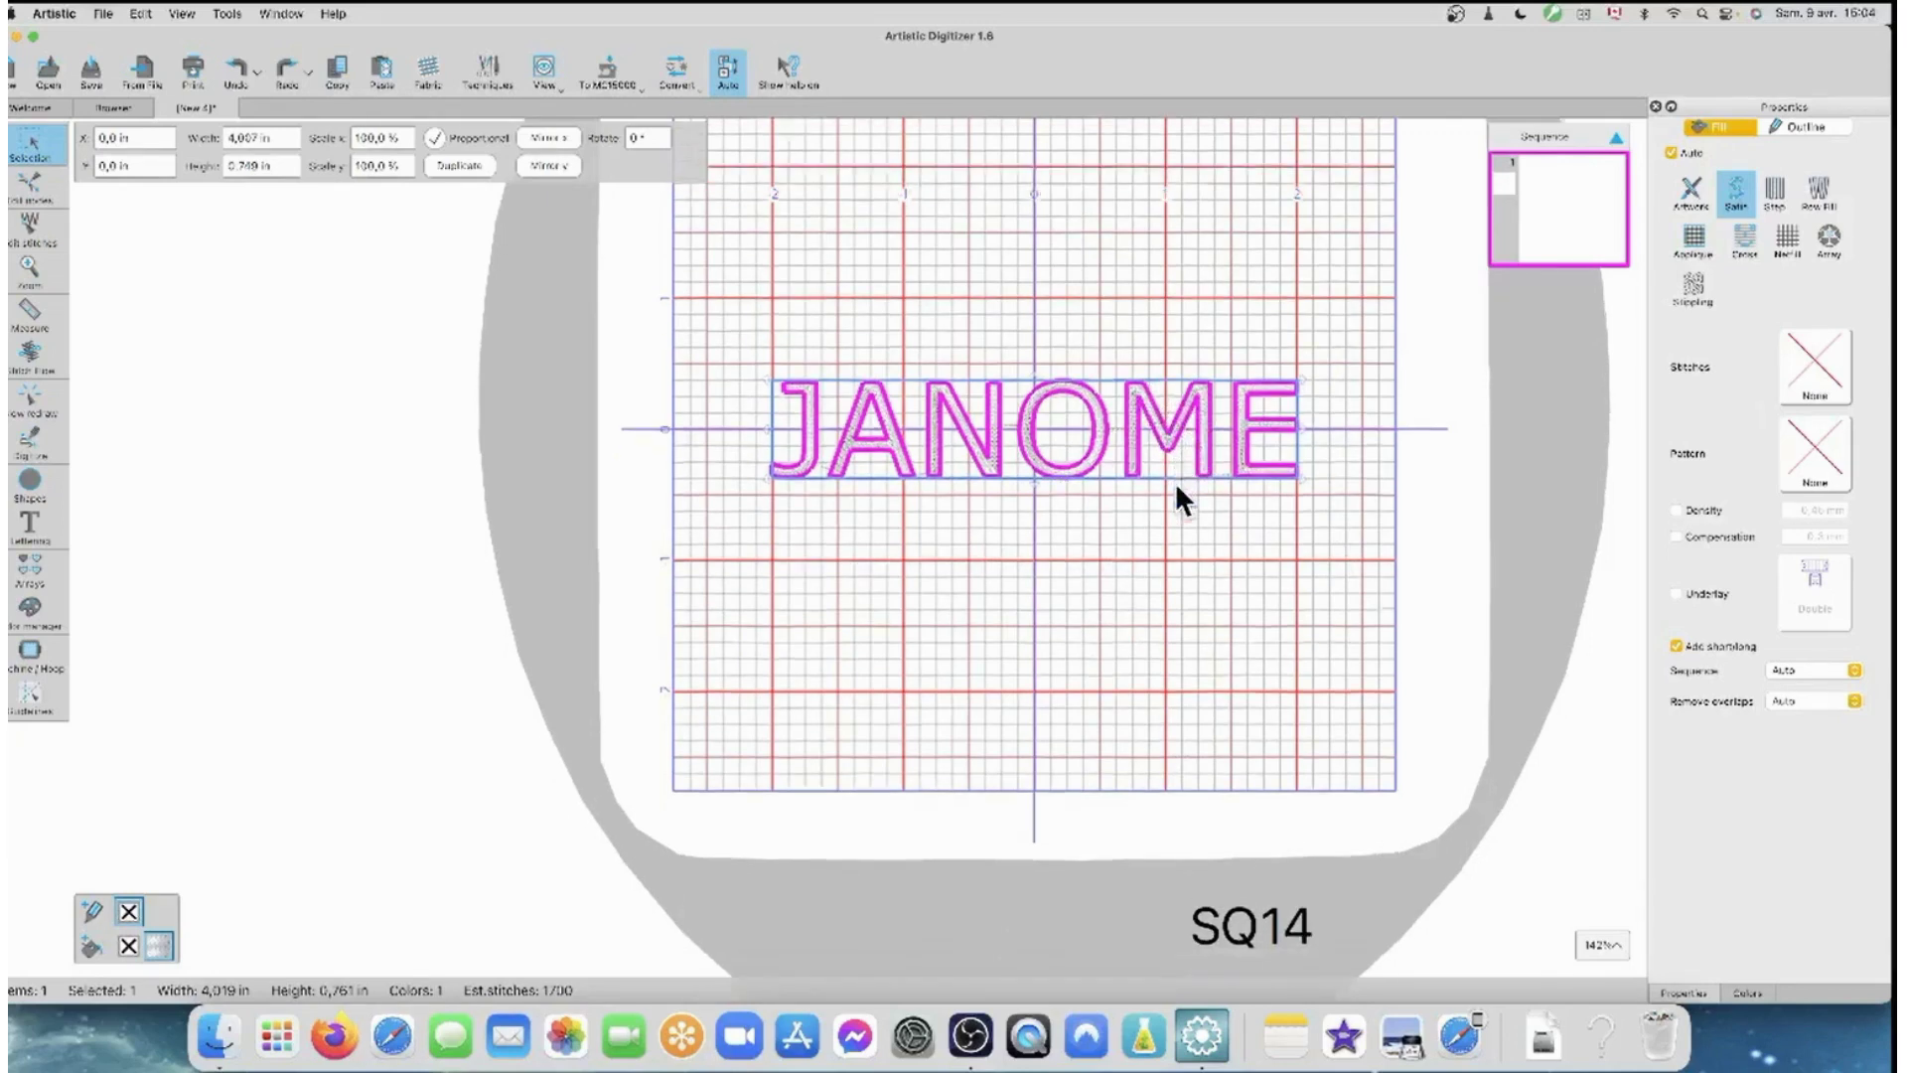
pyautogui.click(1594, 941)
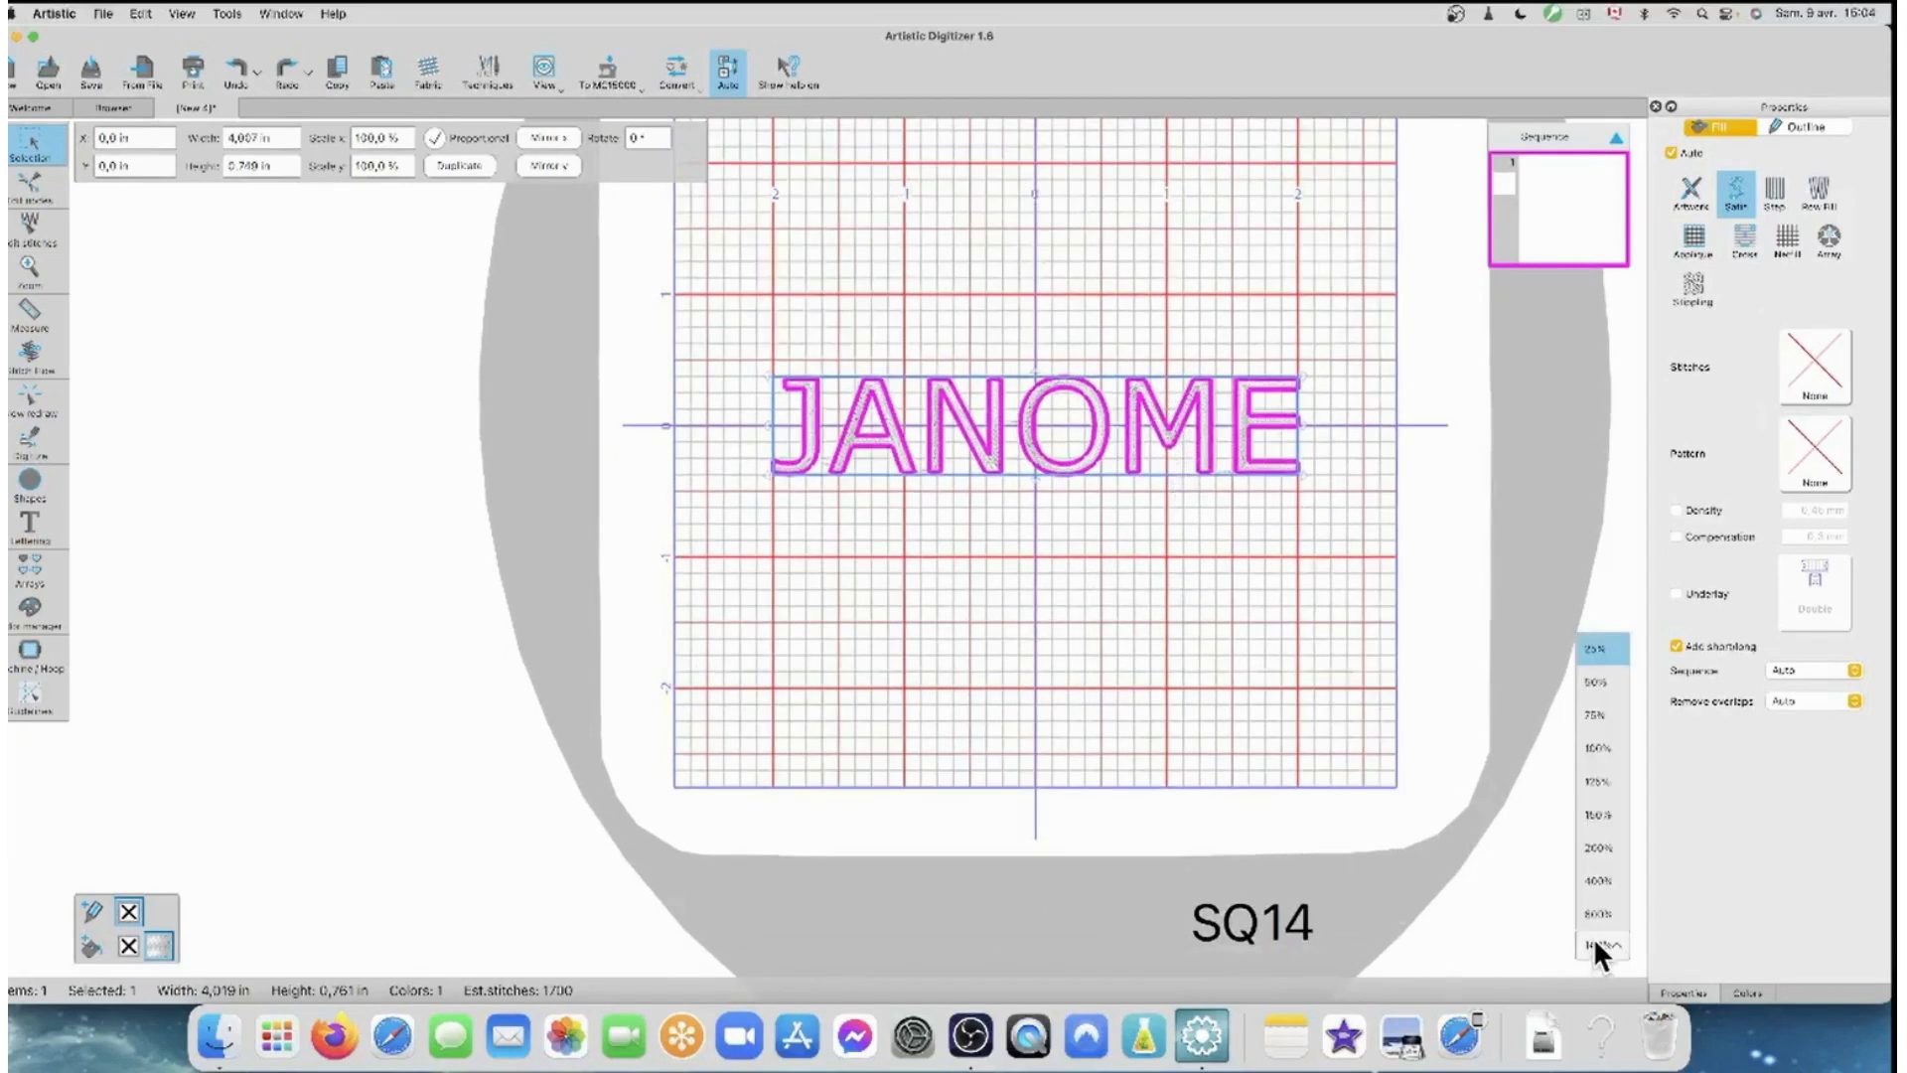
pyautogui.scroll(-1, 1607, 318)
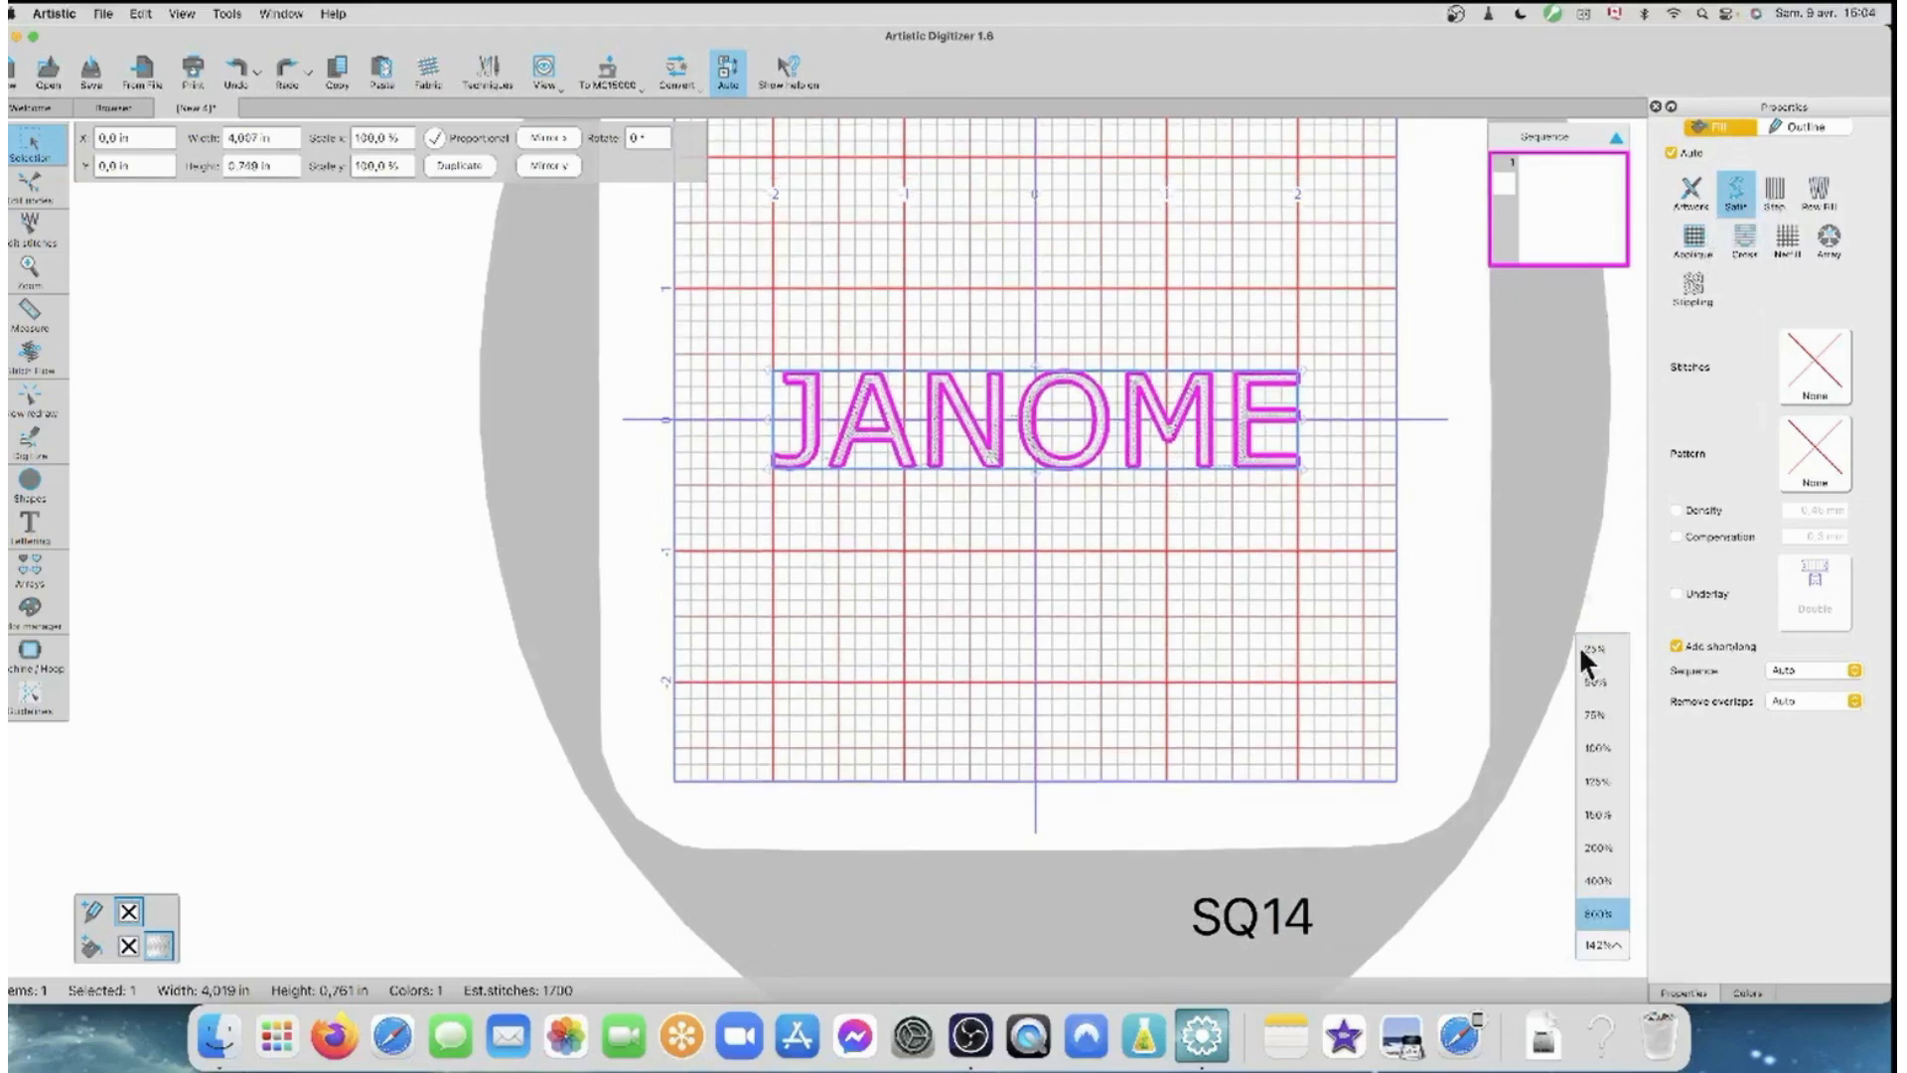
pyautogui.click(1744, 993)
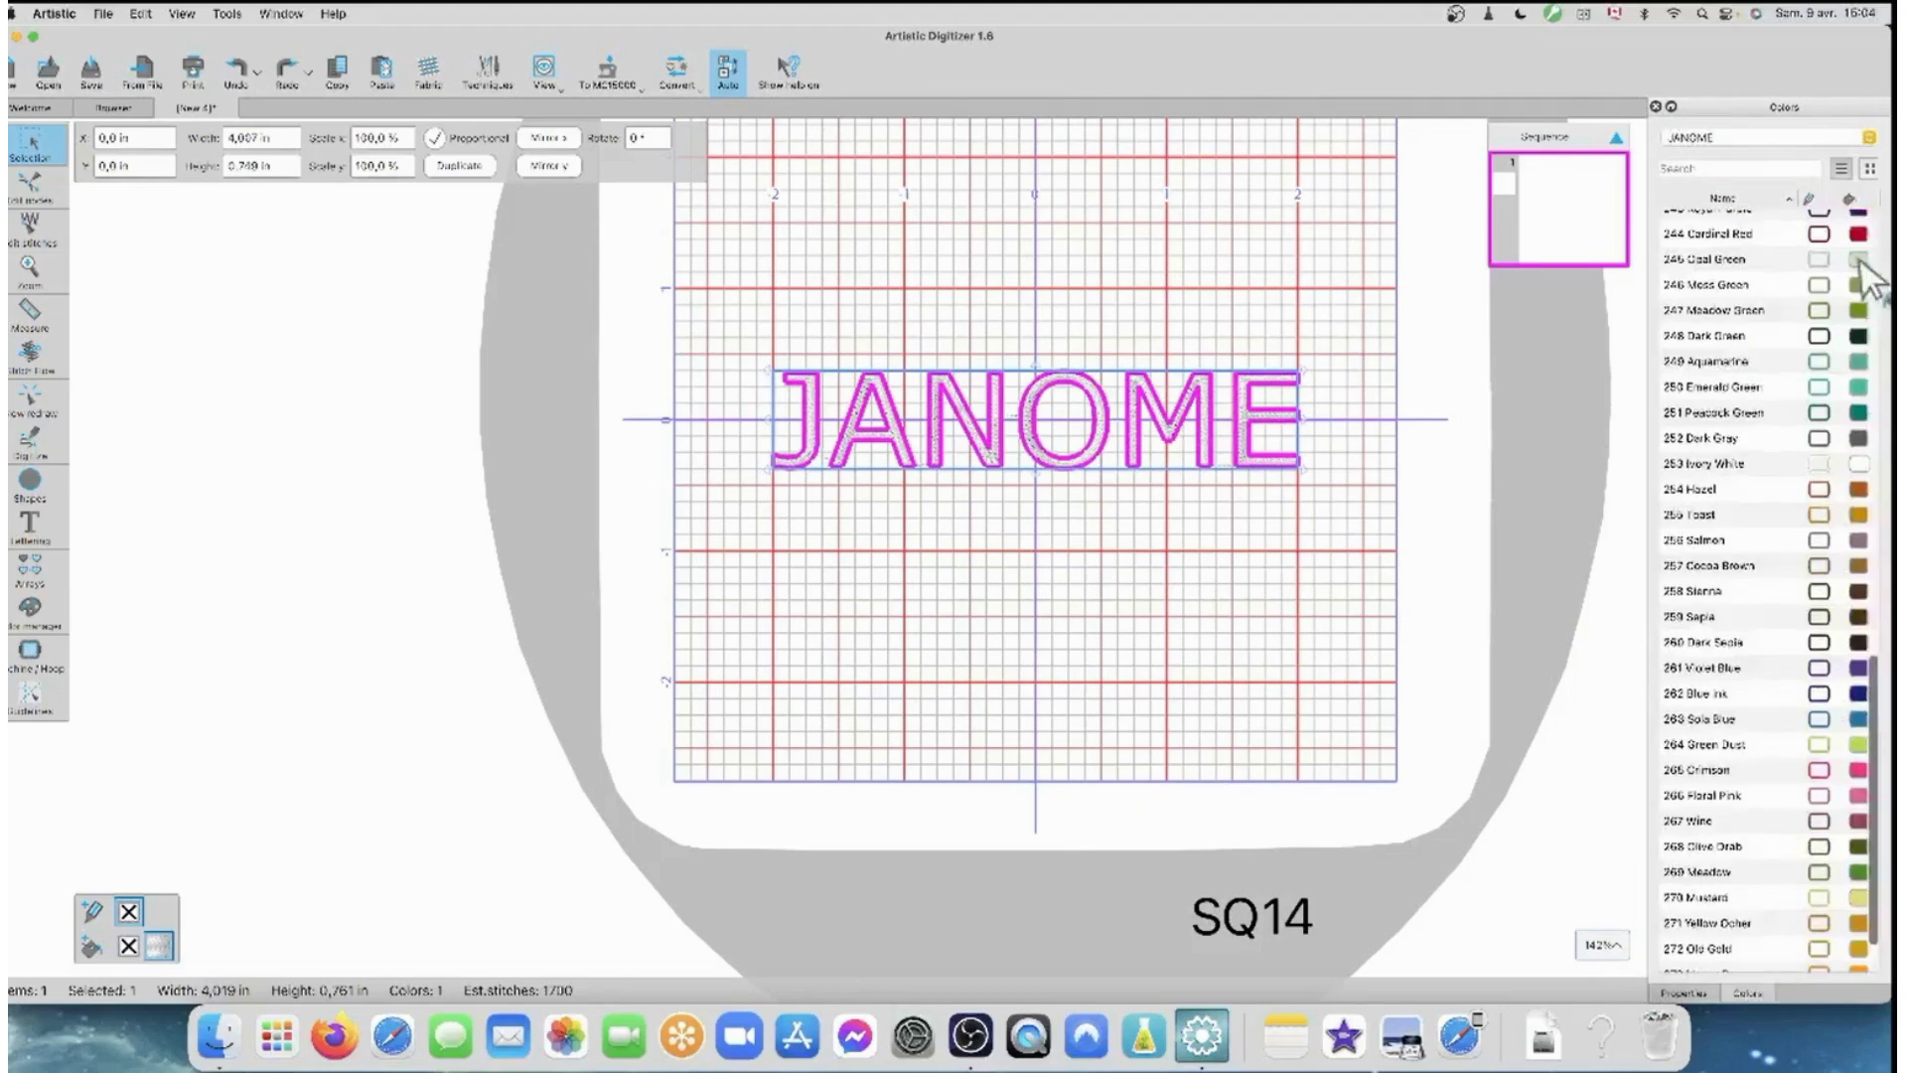
pyautogui.scroll(1, 1872, 283)
pyautogui.scroll(10, 1869, 256)
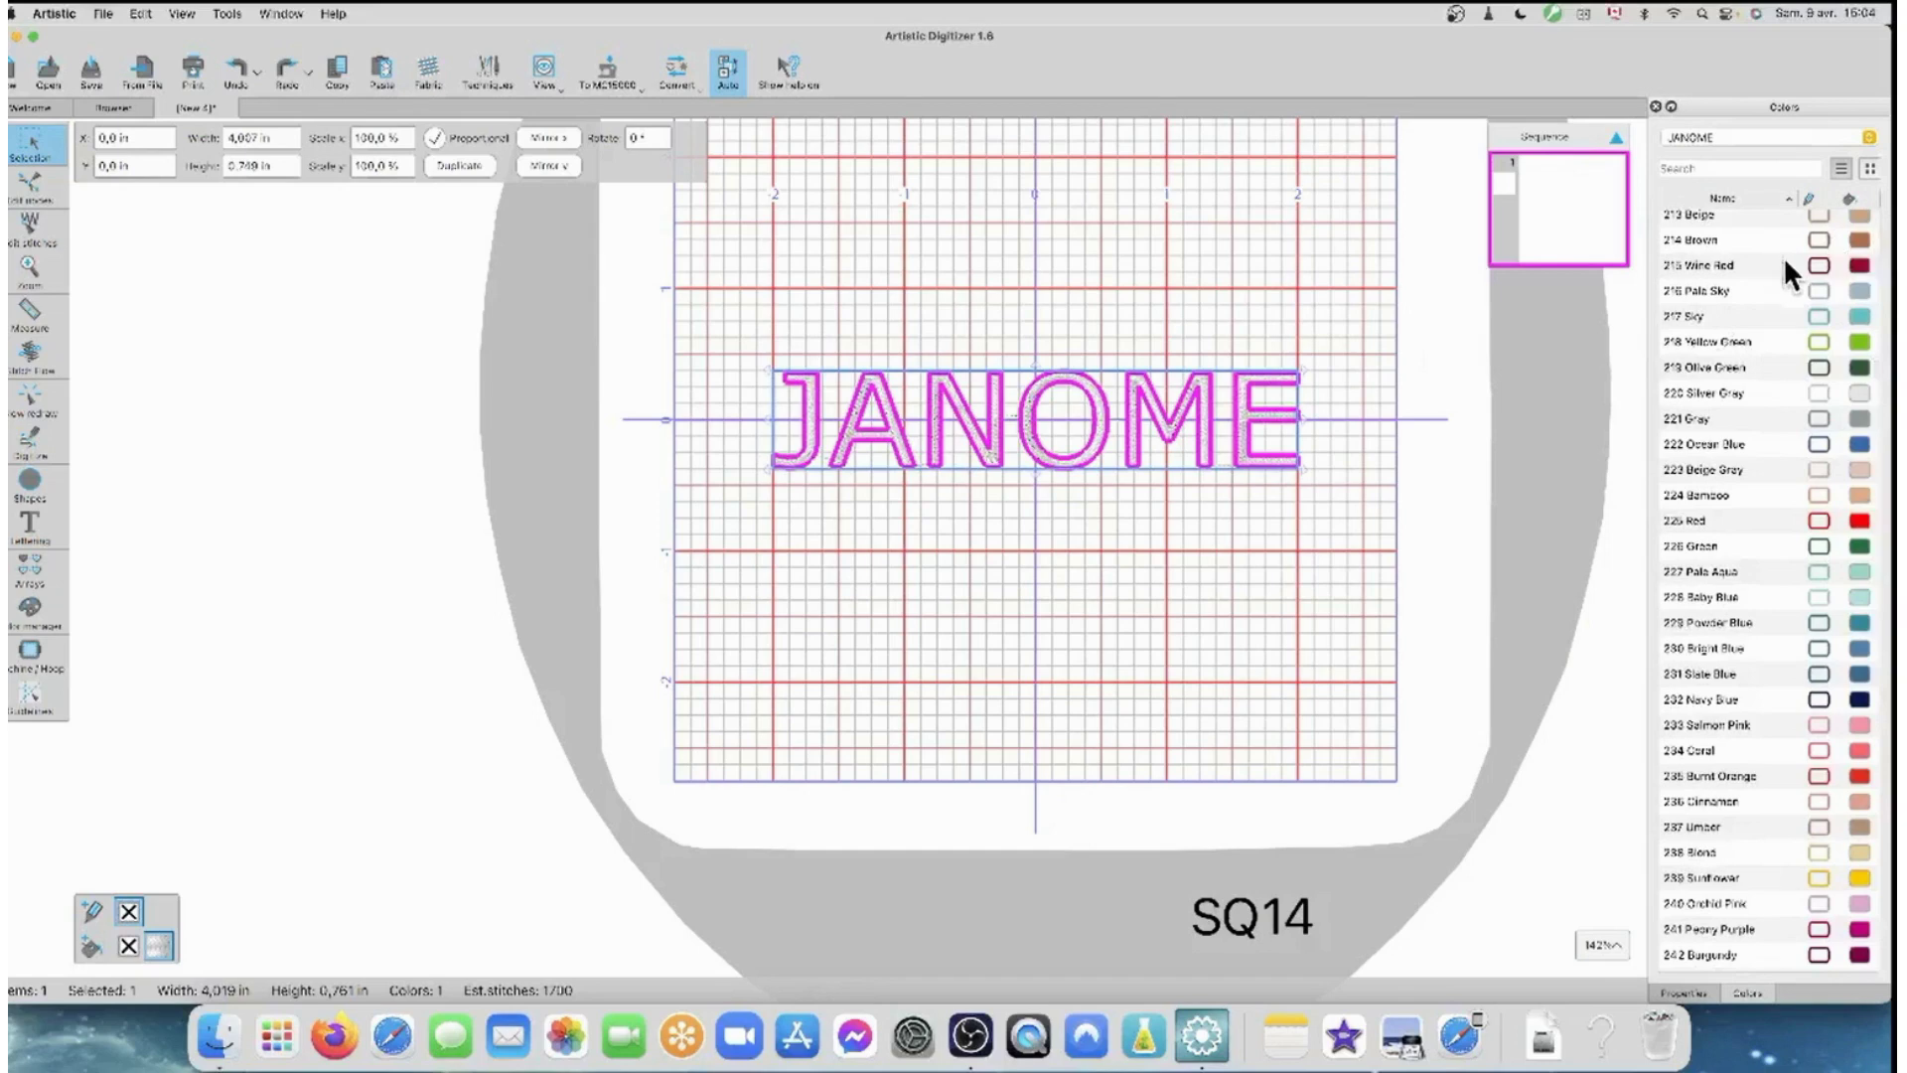
pyautogui.click(1869, 266)
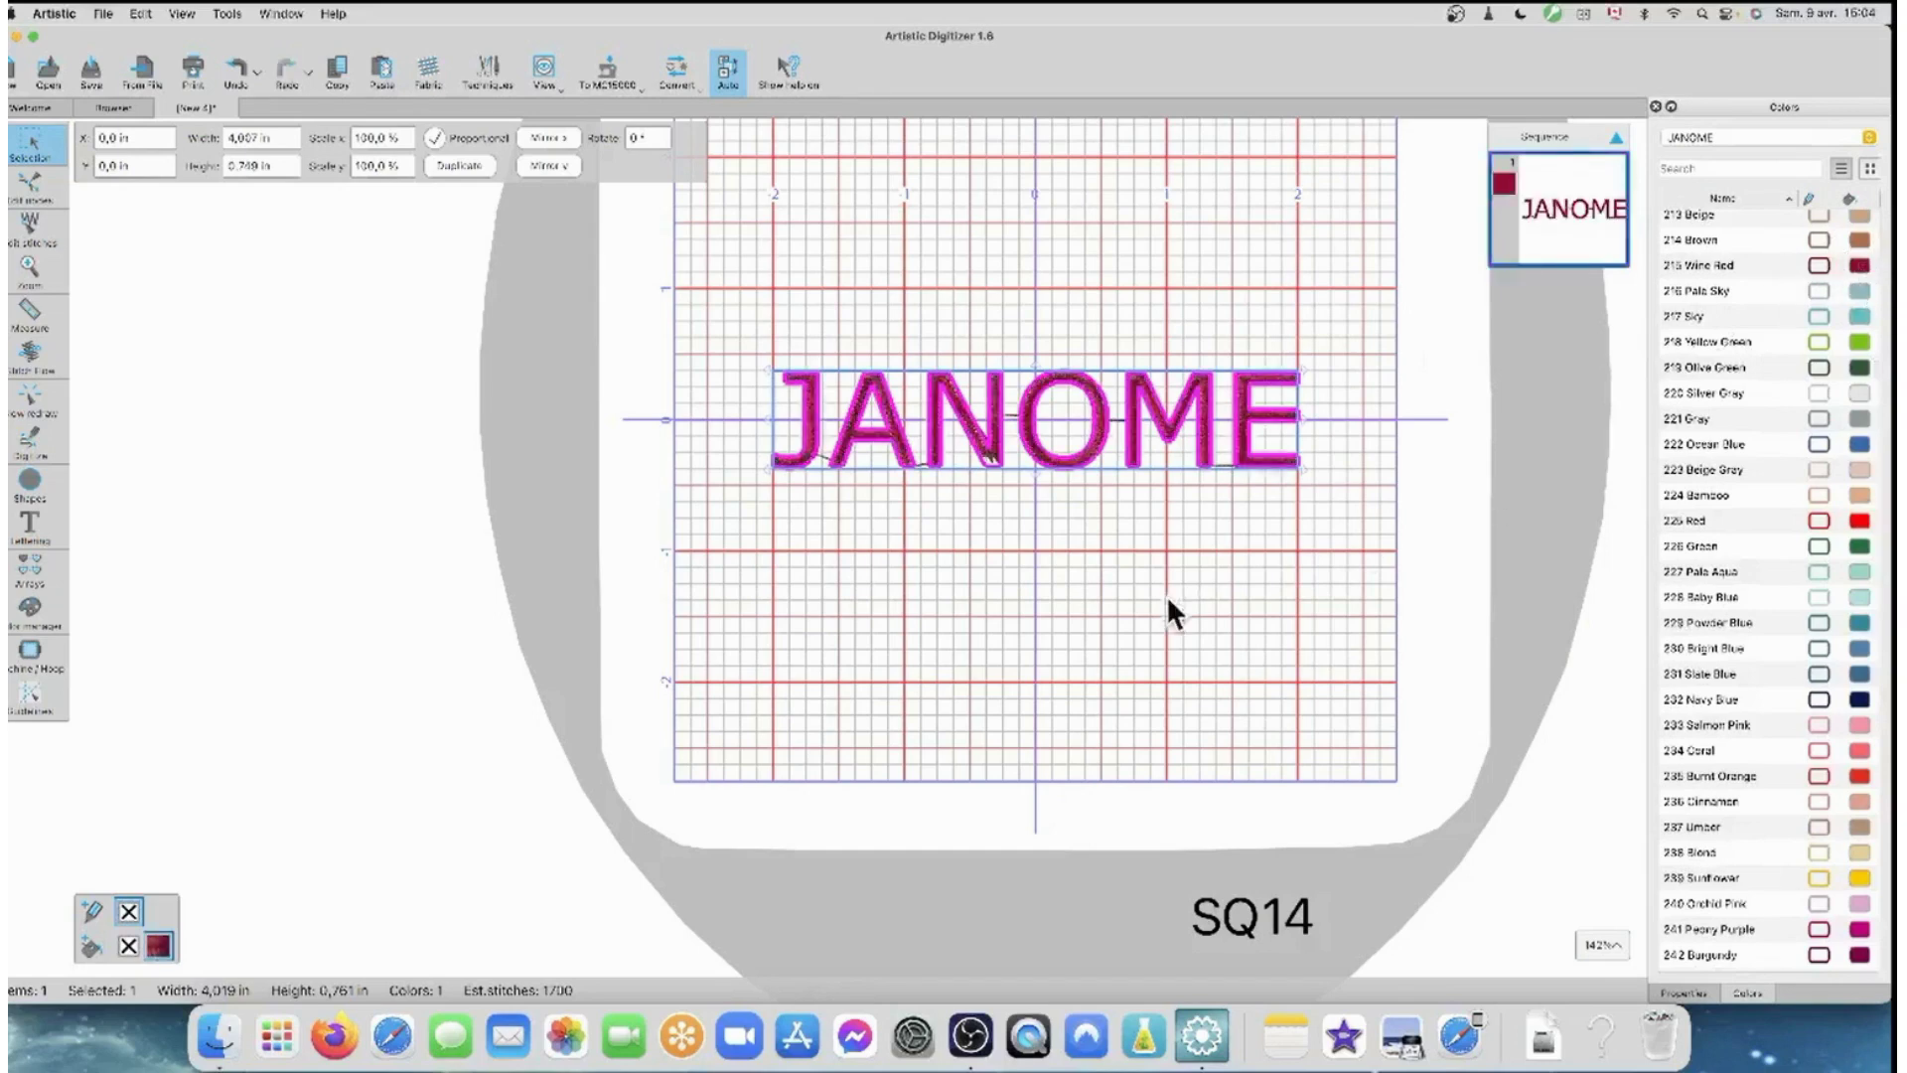
pyautogui.click(1300, 563)
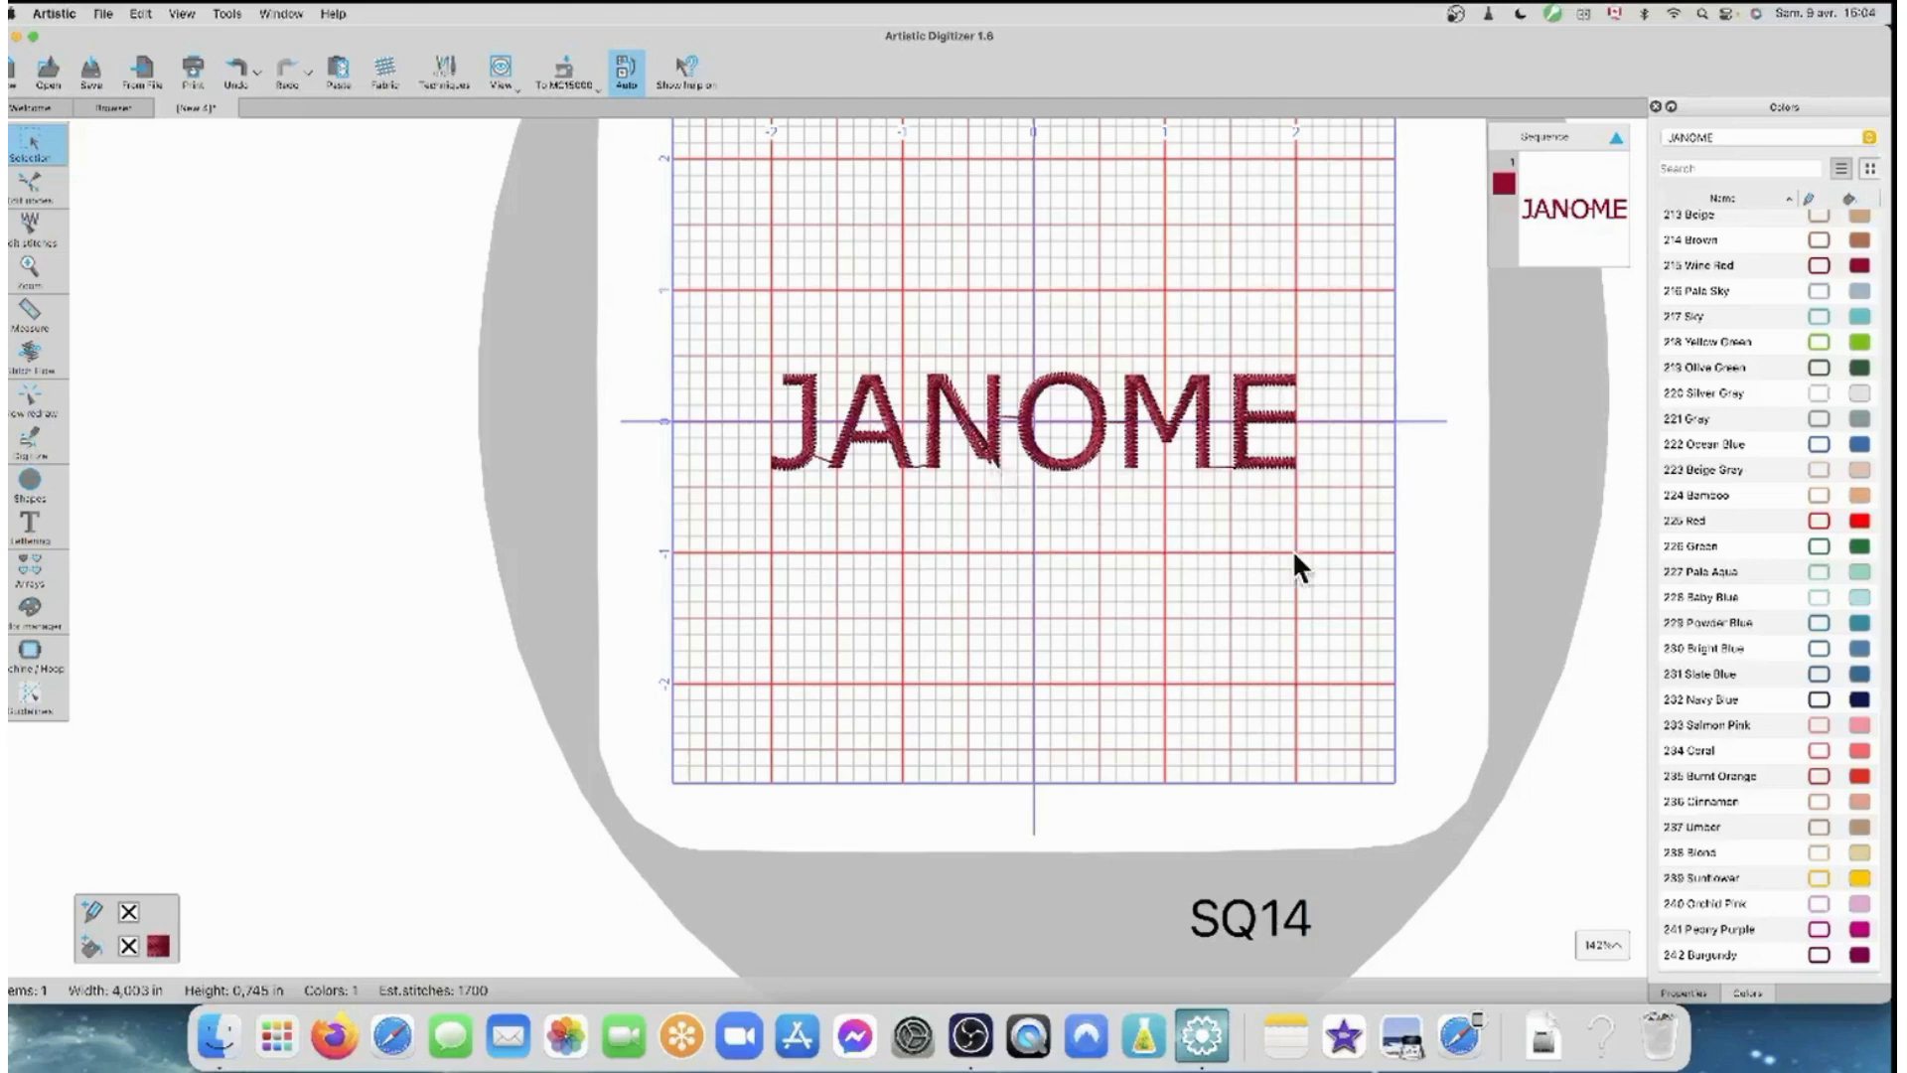
# - Scale the JANOME lettering down proportionally from its upper-left corner to about 2.93 in wide, then deselect it
pyautogui.moveTo(1327, 511); pyautogui.dragTo(731, 292)
pyautogui.moveTo(763, 357); pyautogui.dragTo(911, 378)
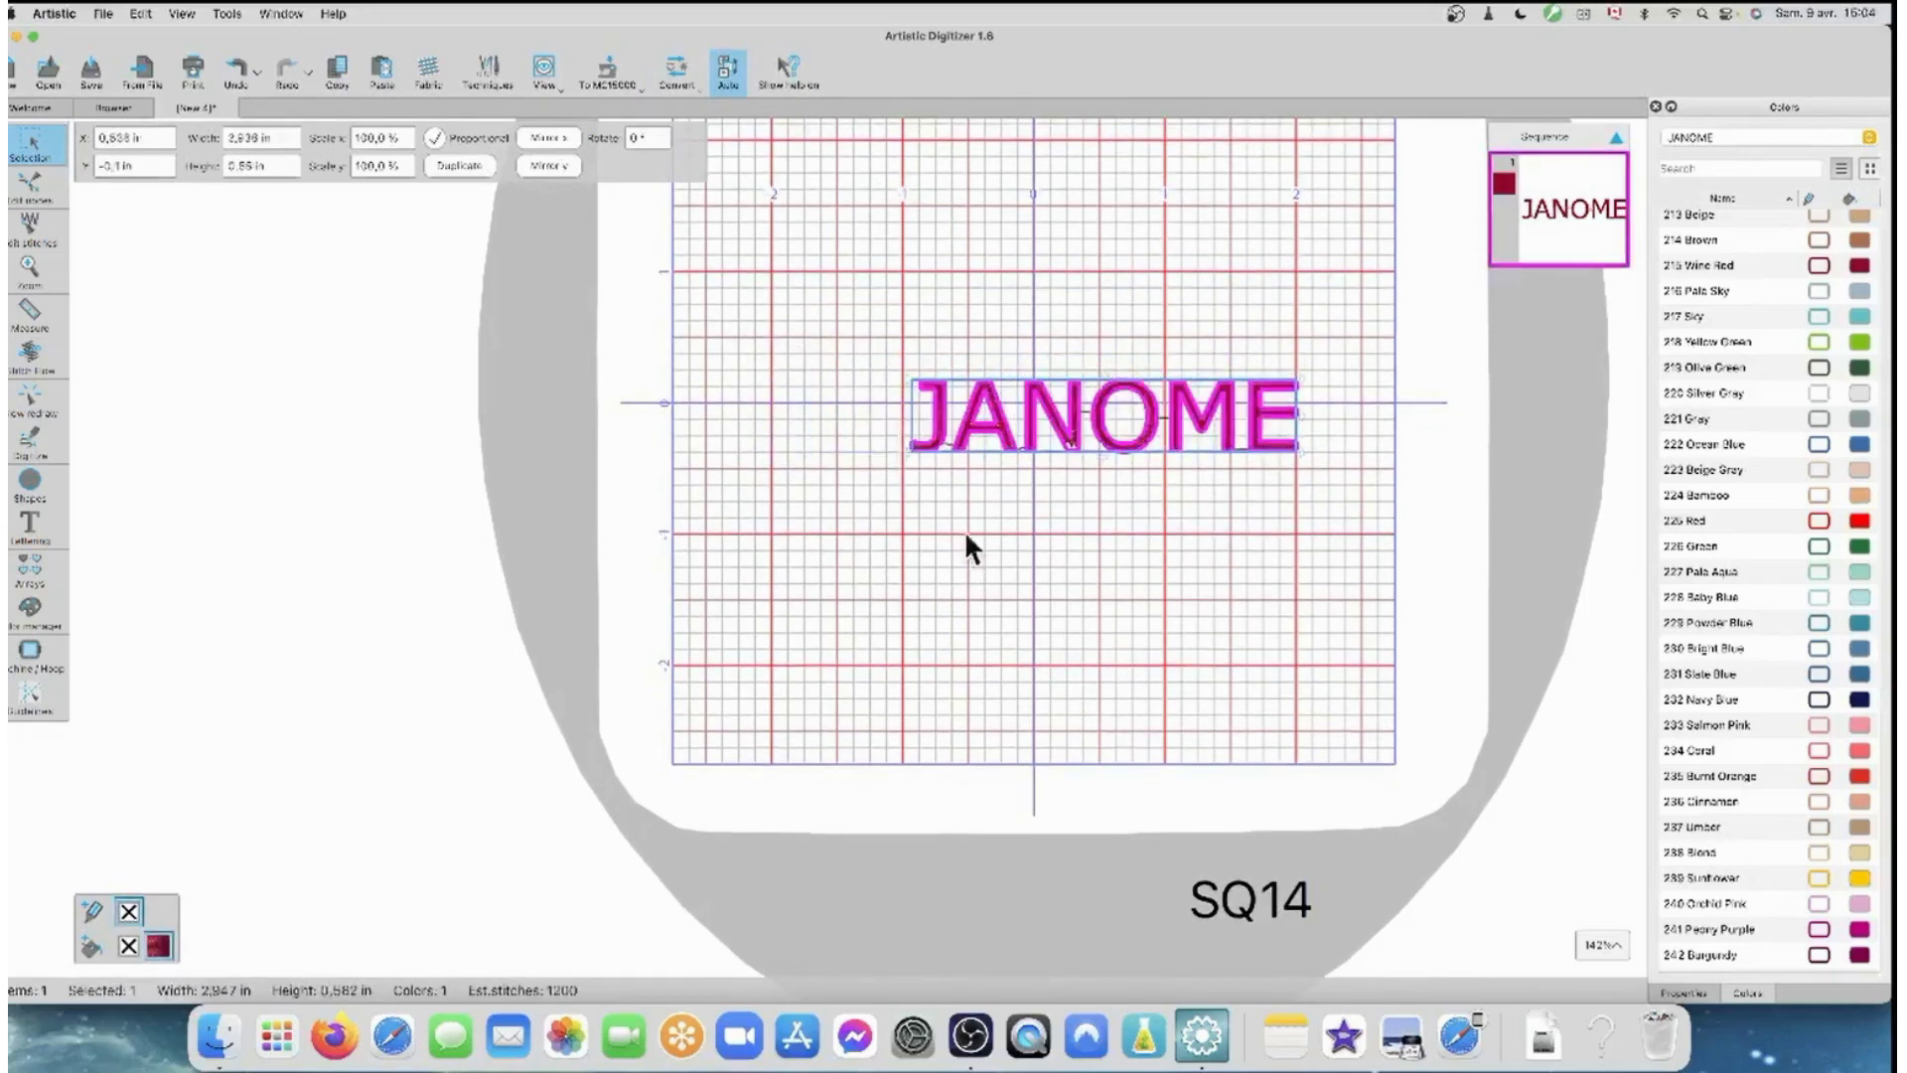
pyautogui.click(1073, 526)
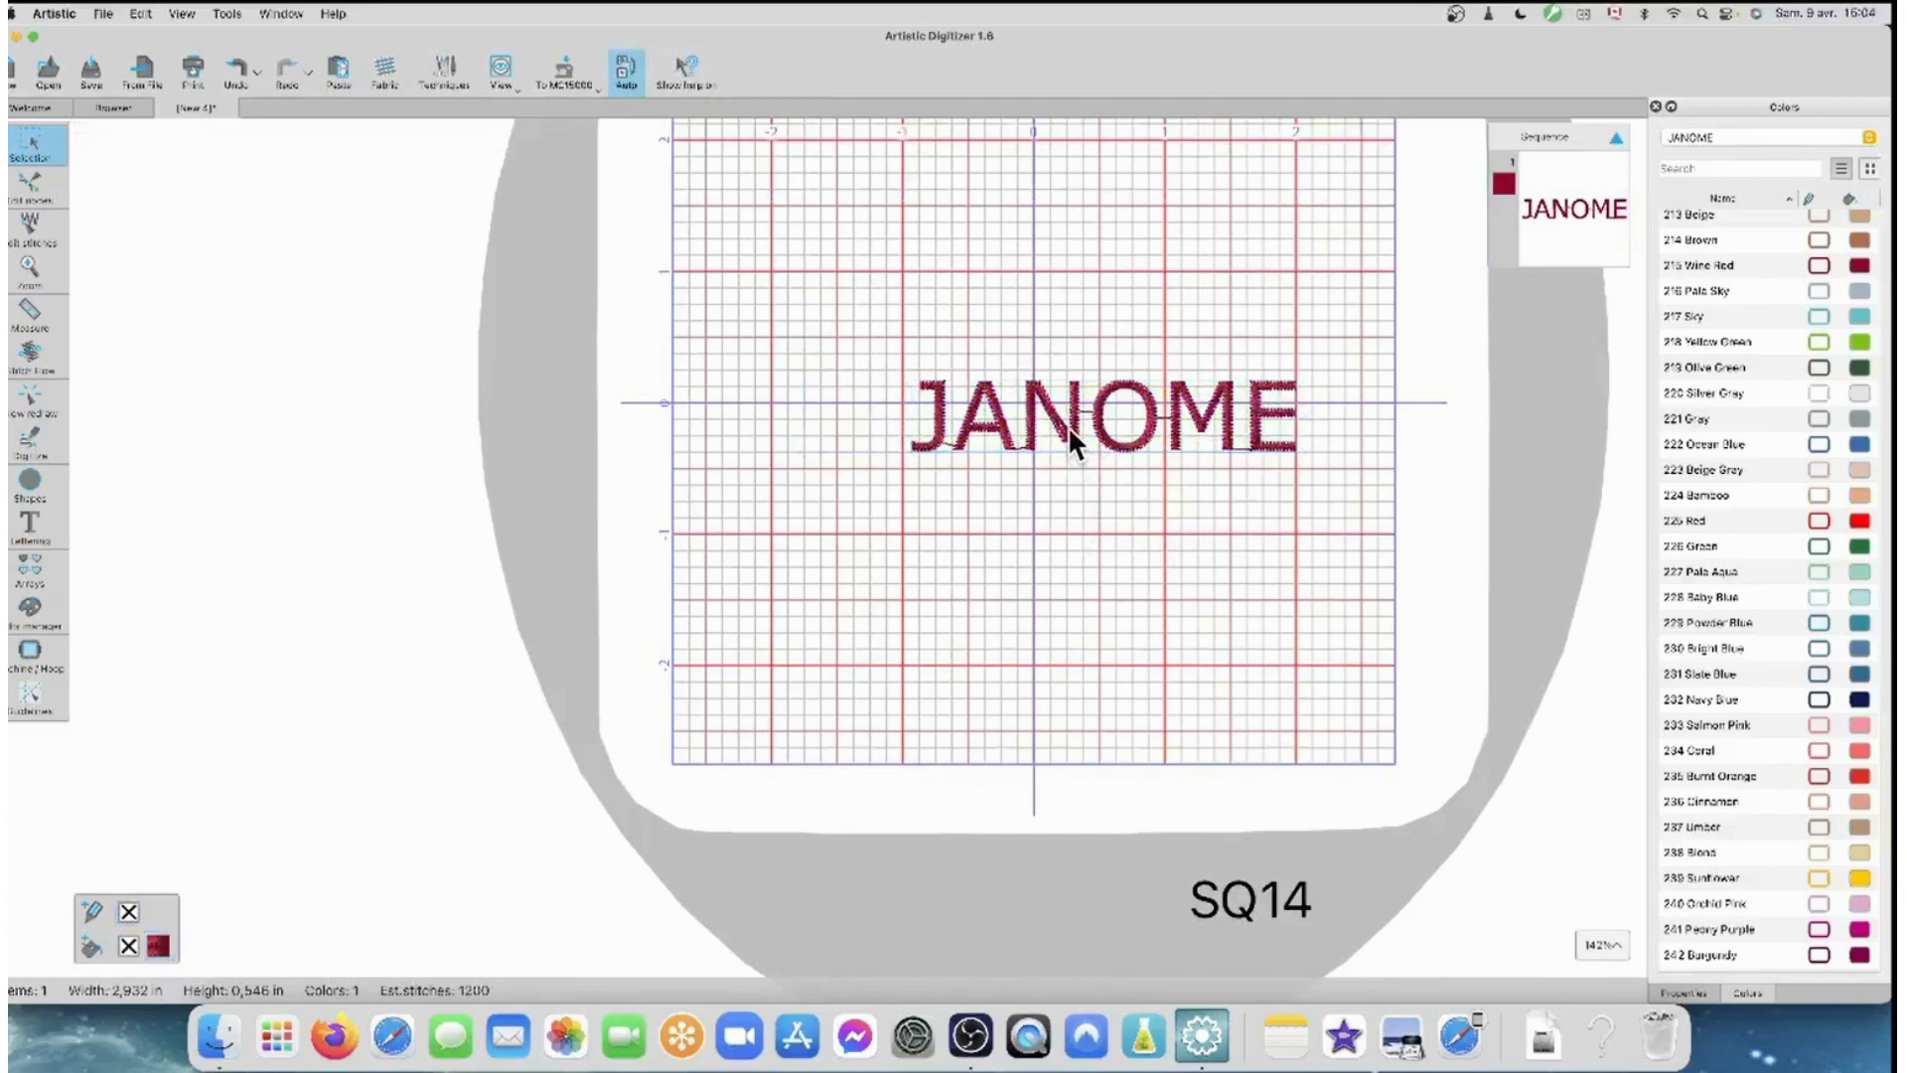
pyautogui.scroll(-1, 1065, 427)
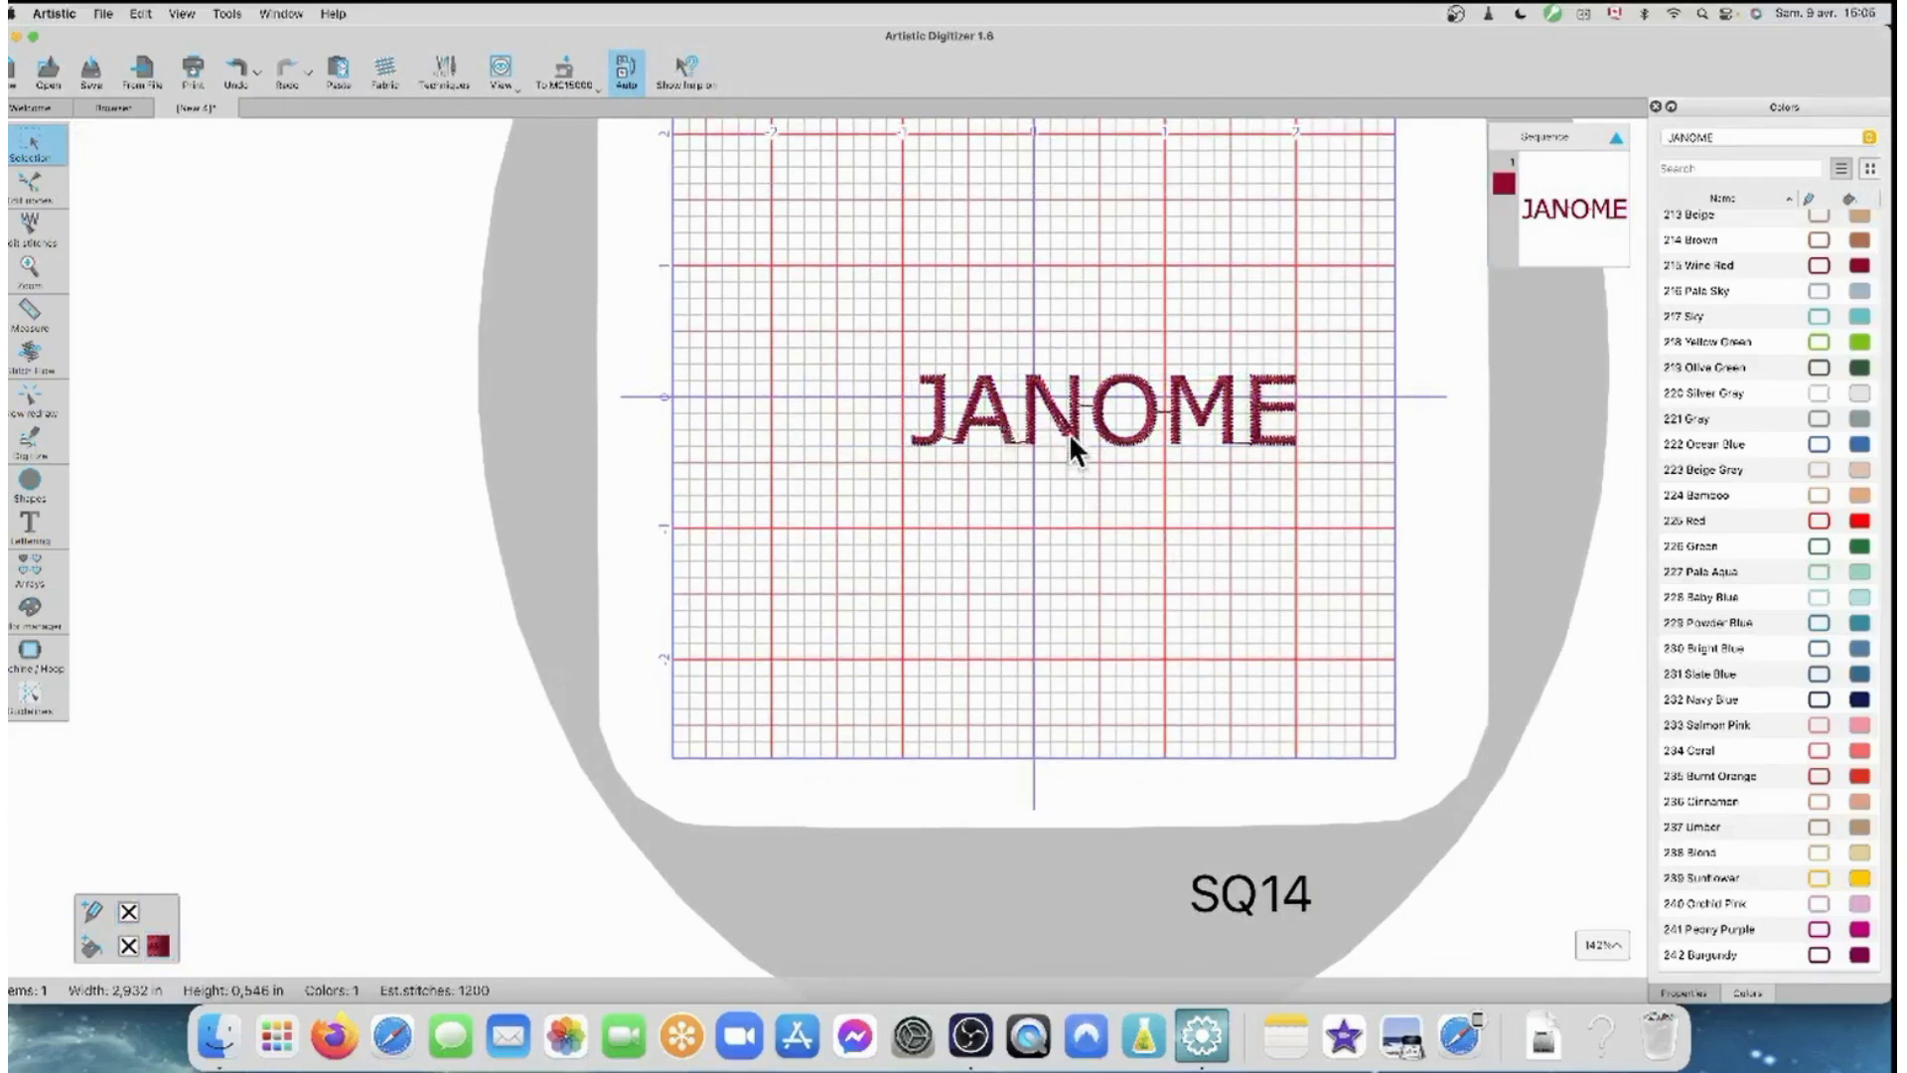
pyautogui.hscroll(-1, 1035, 445)
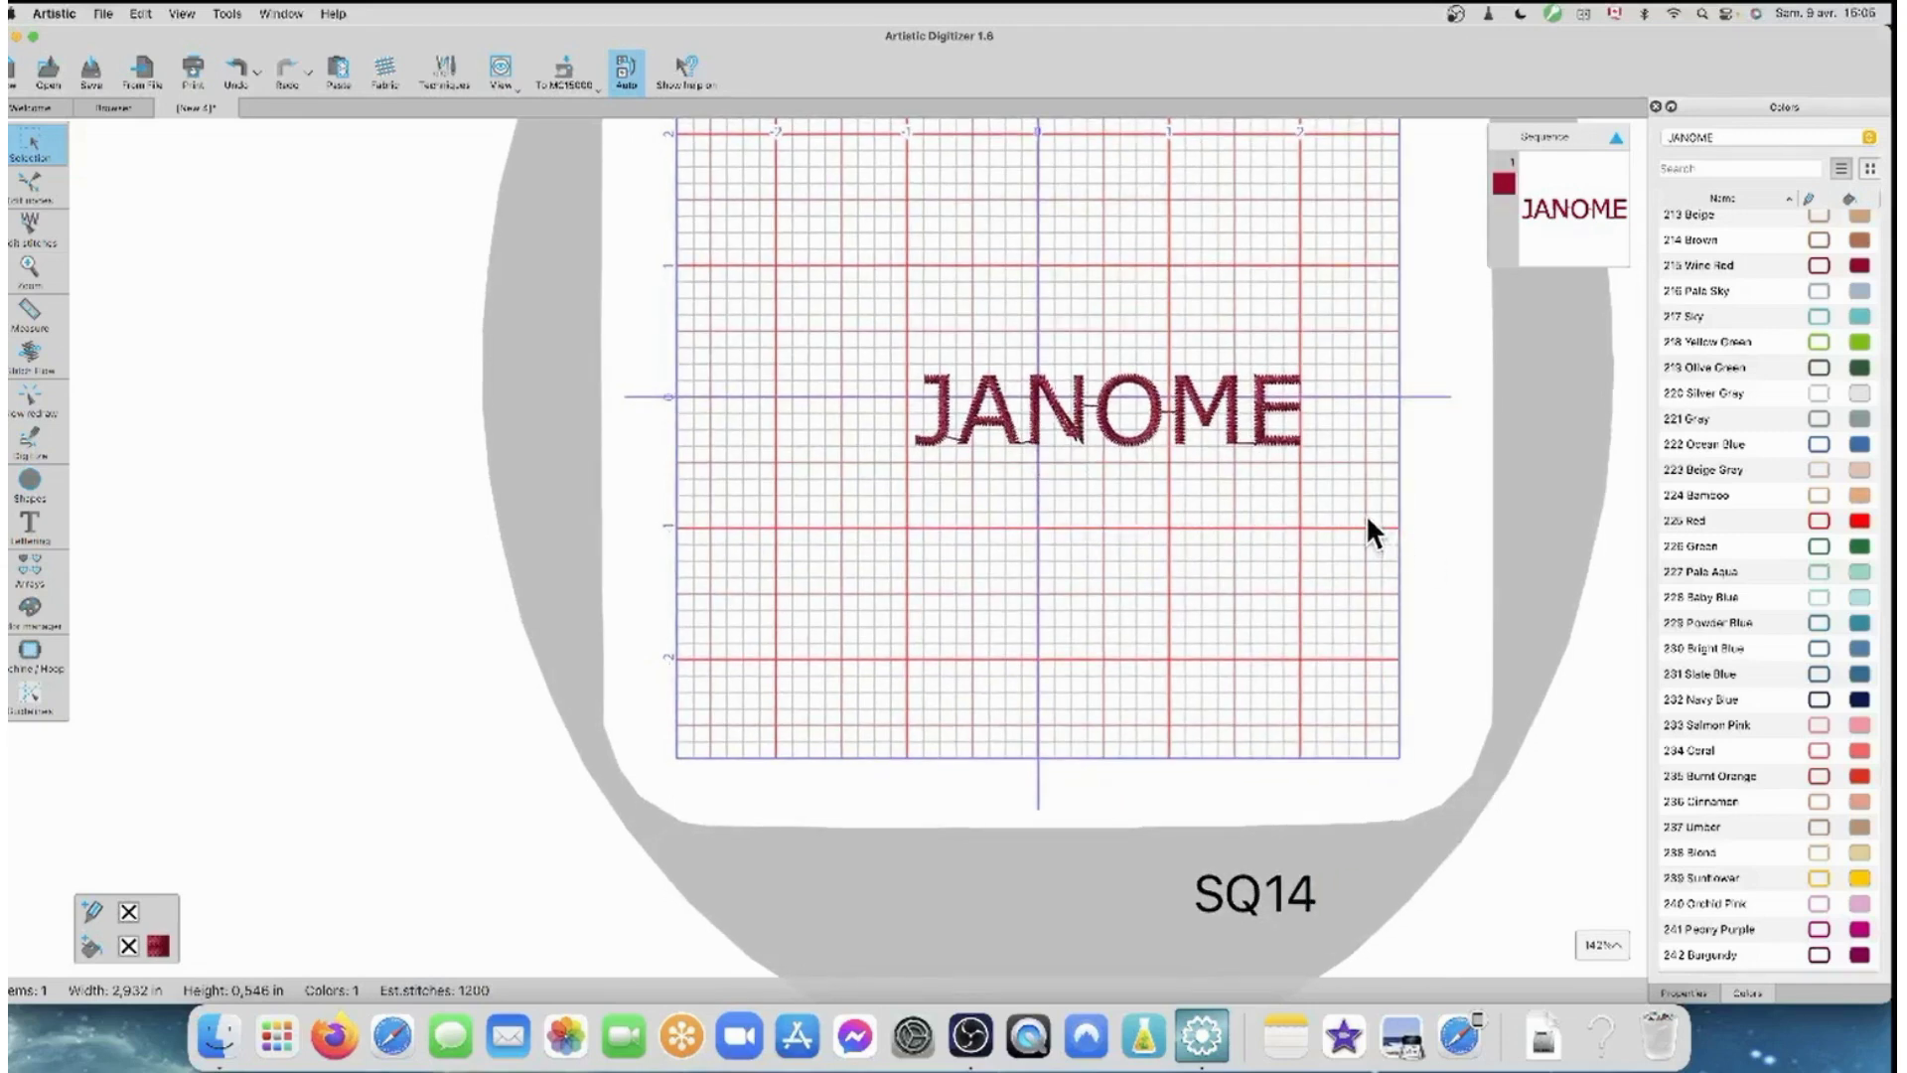
pyautogui.hscroll(1, 1366, 514)
# - Reopen the JANOME lettering for text editing and change its font to Silom
pyautogui.click(999, 401)
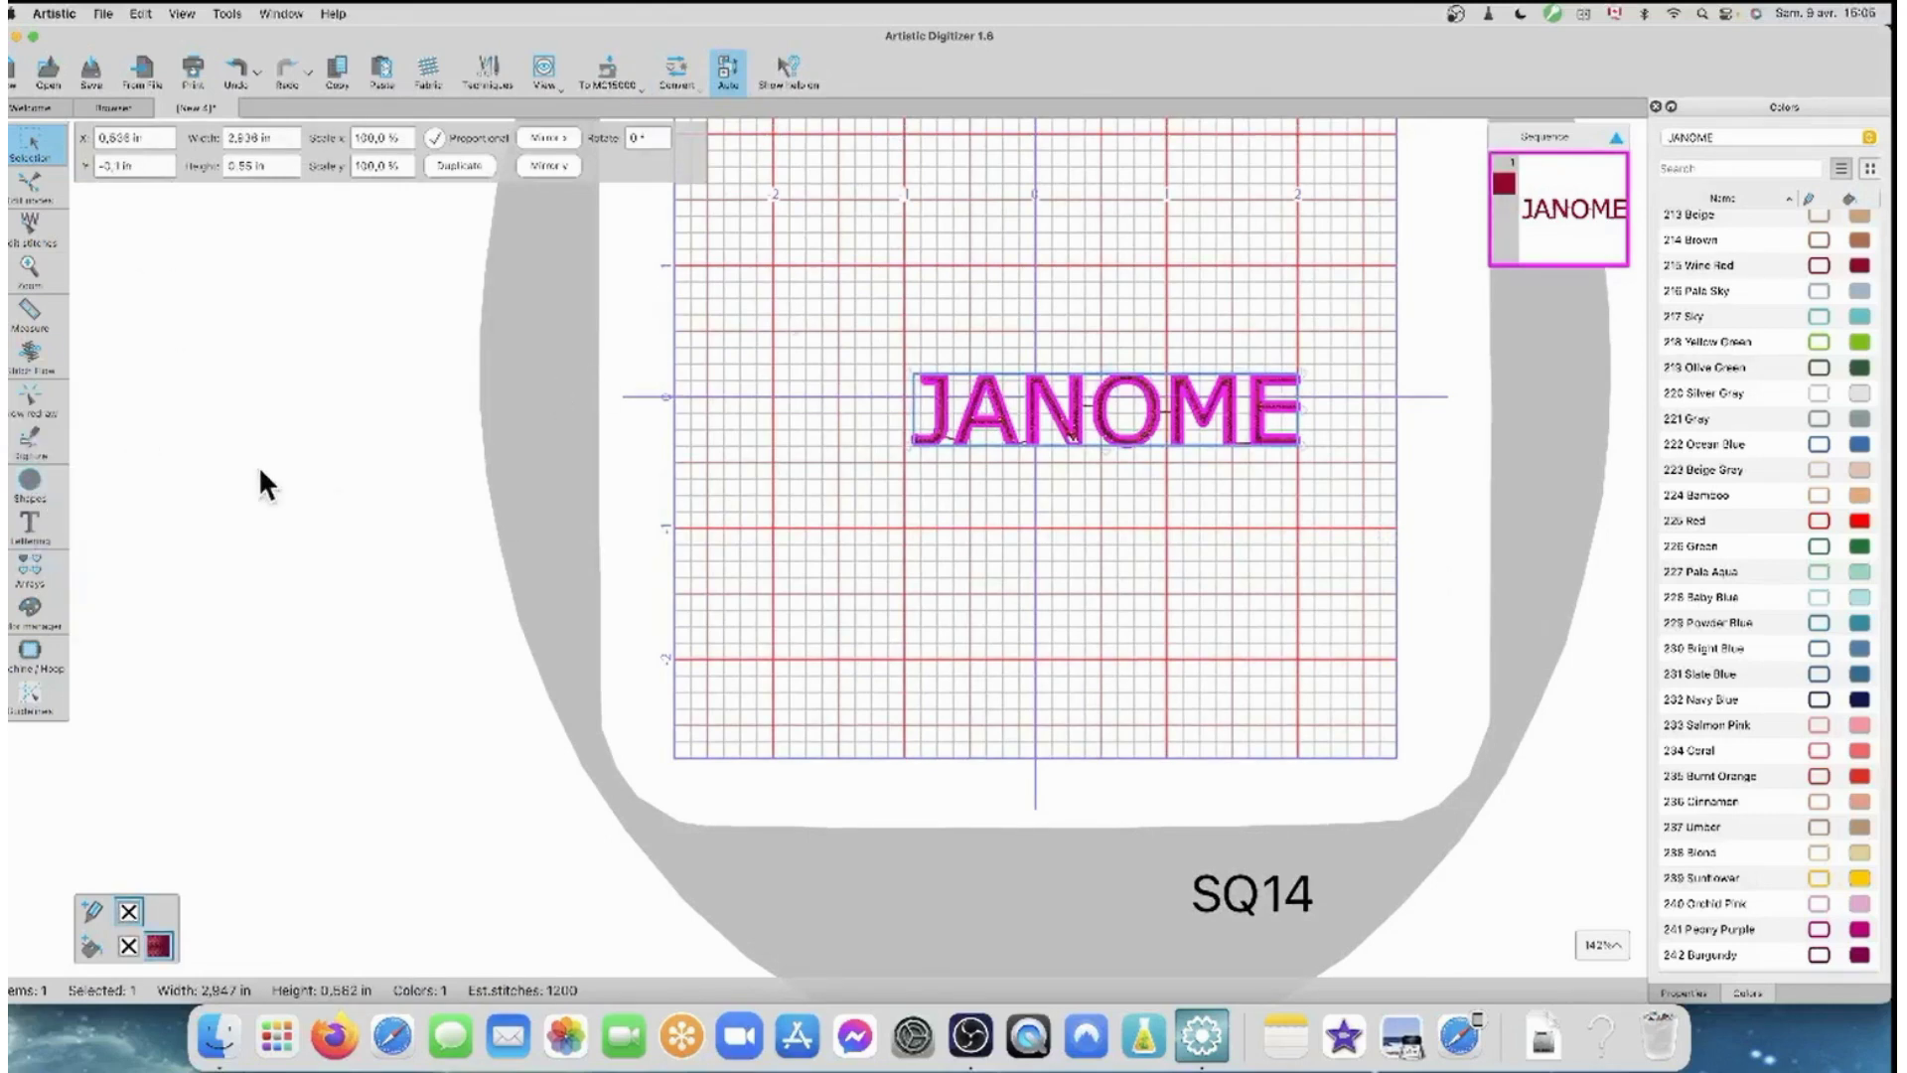
pyautogui.moveTo(46, 531)
pyautogui.click(98, 516)
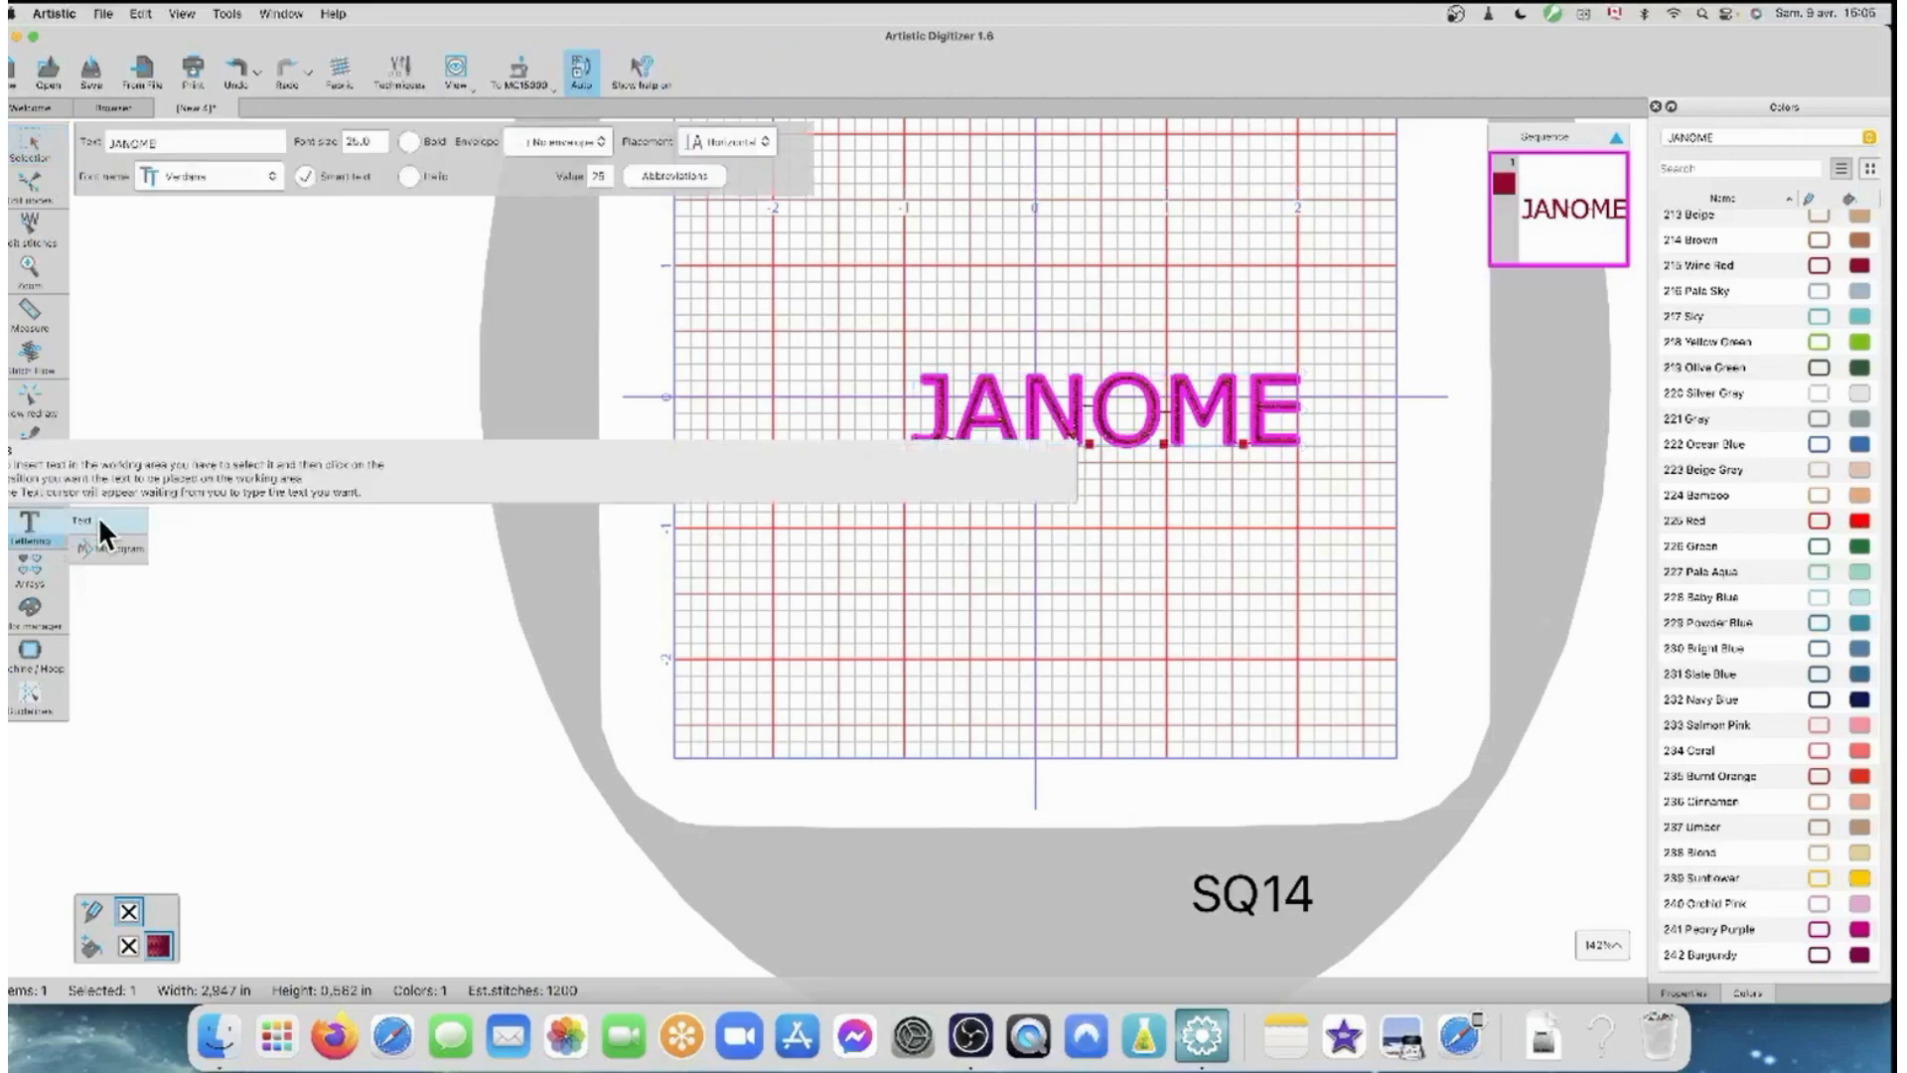
pyautogui.click(274, 173)
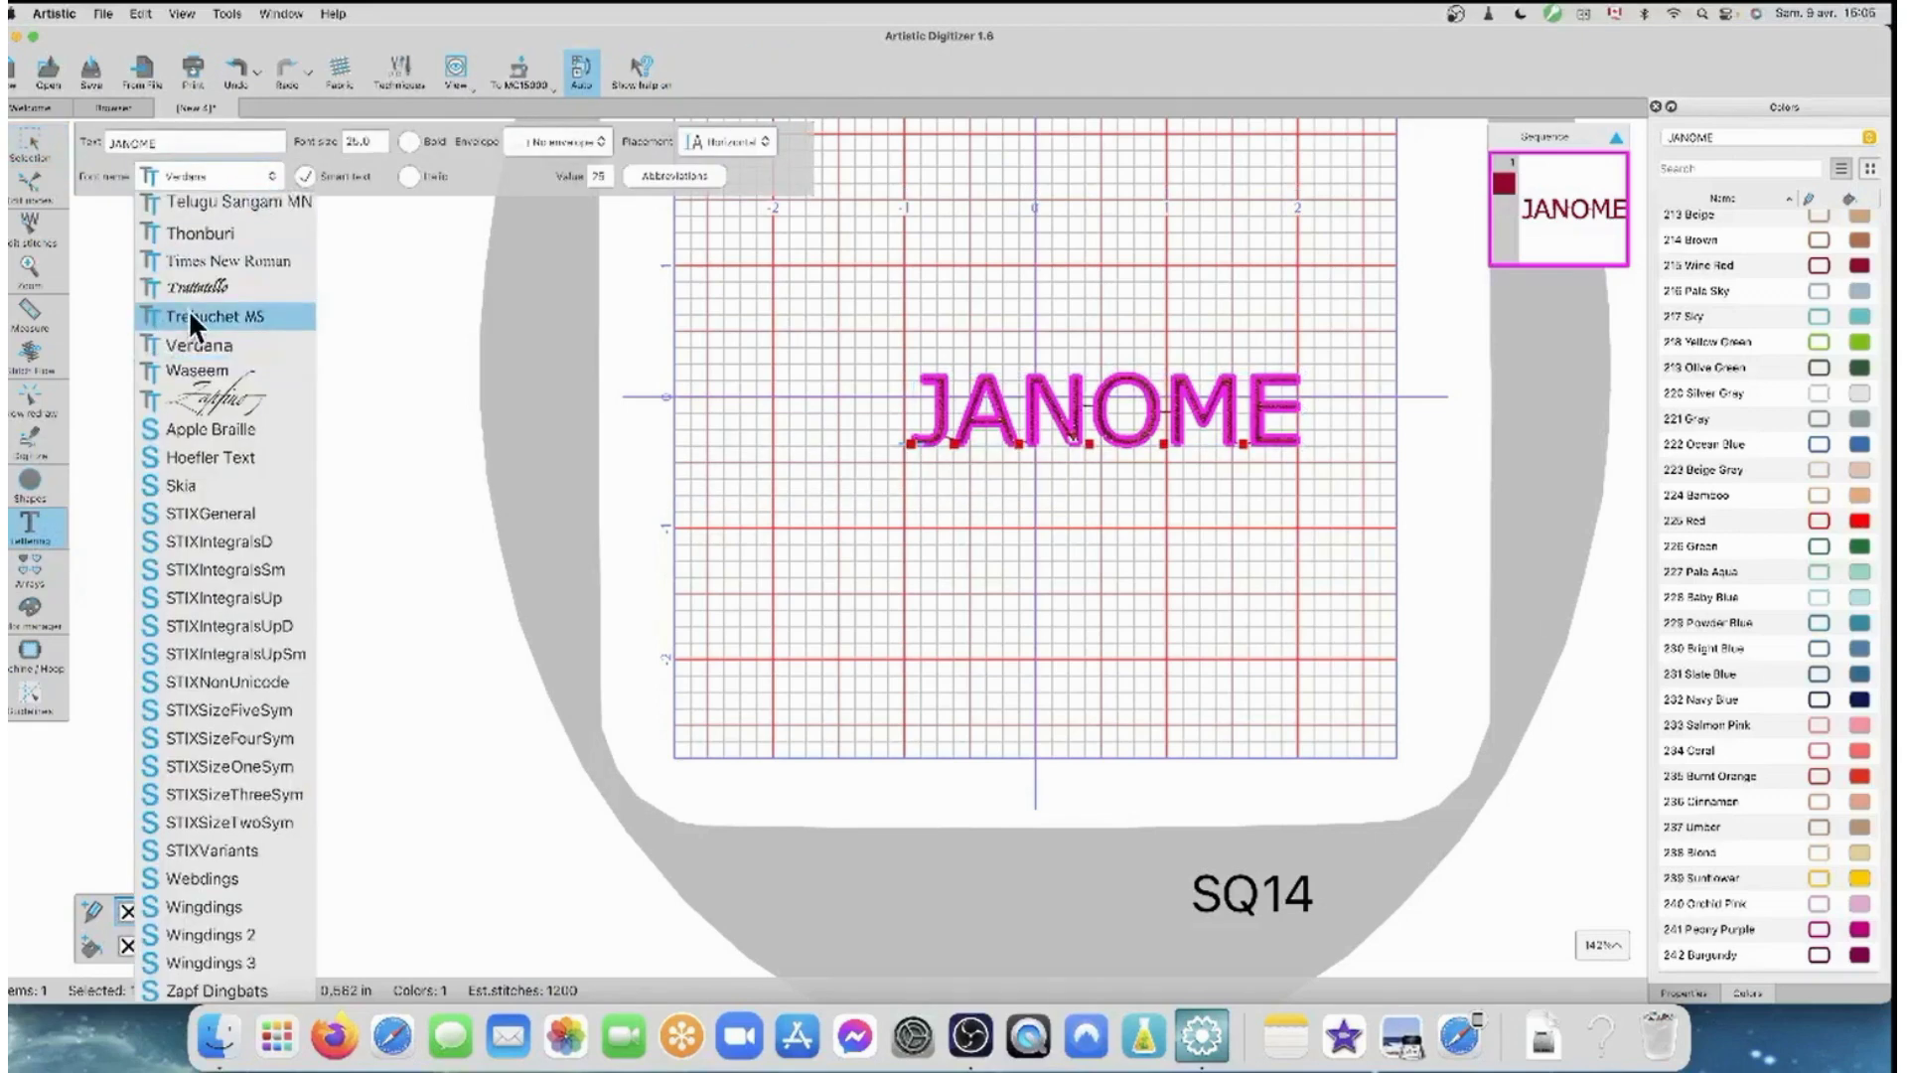
pyautogui.scroll(10, 188, 308)
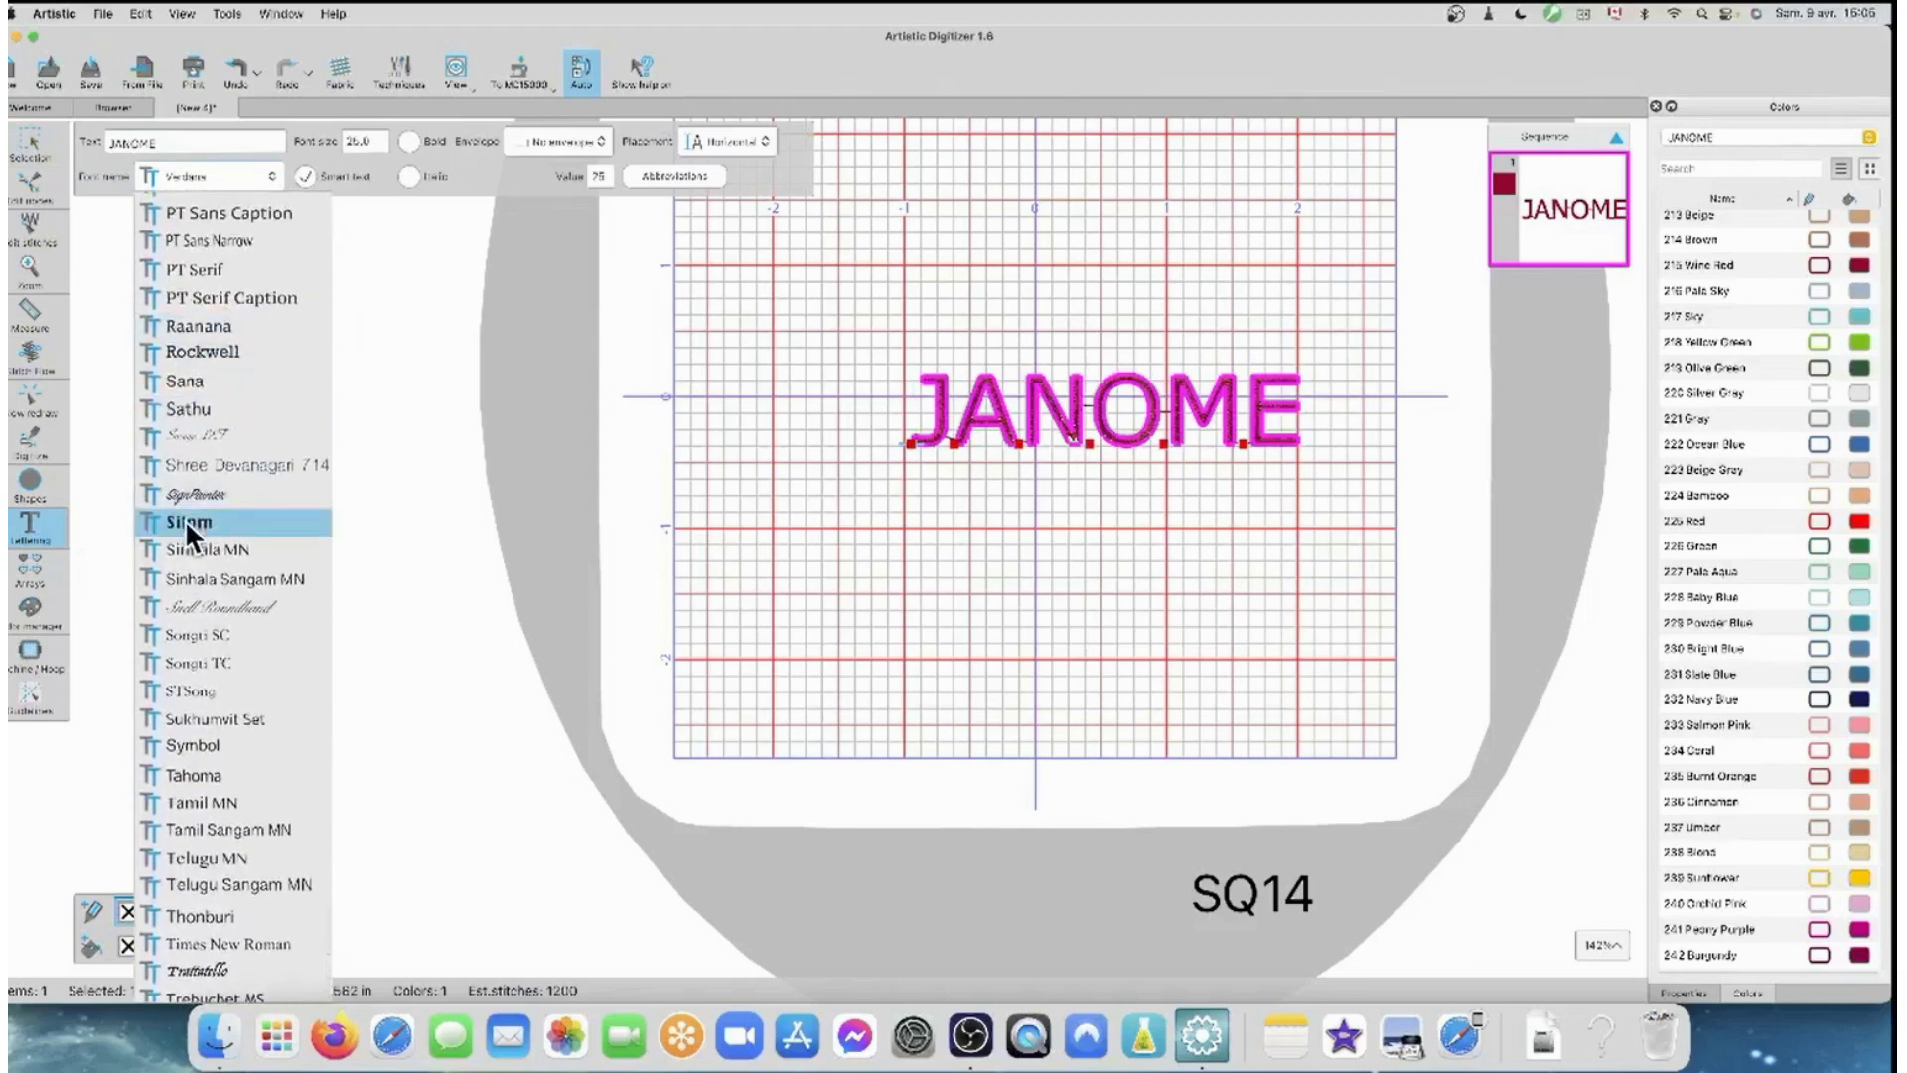
pyautogui.click(183, 519)
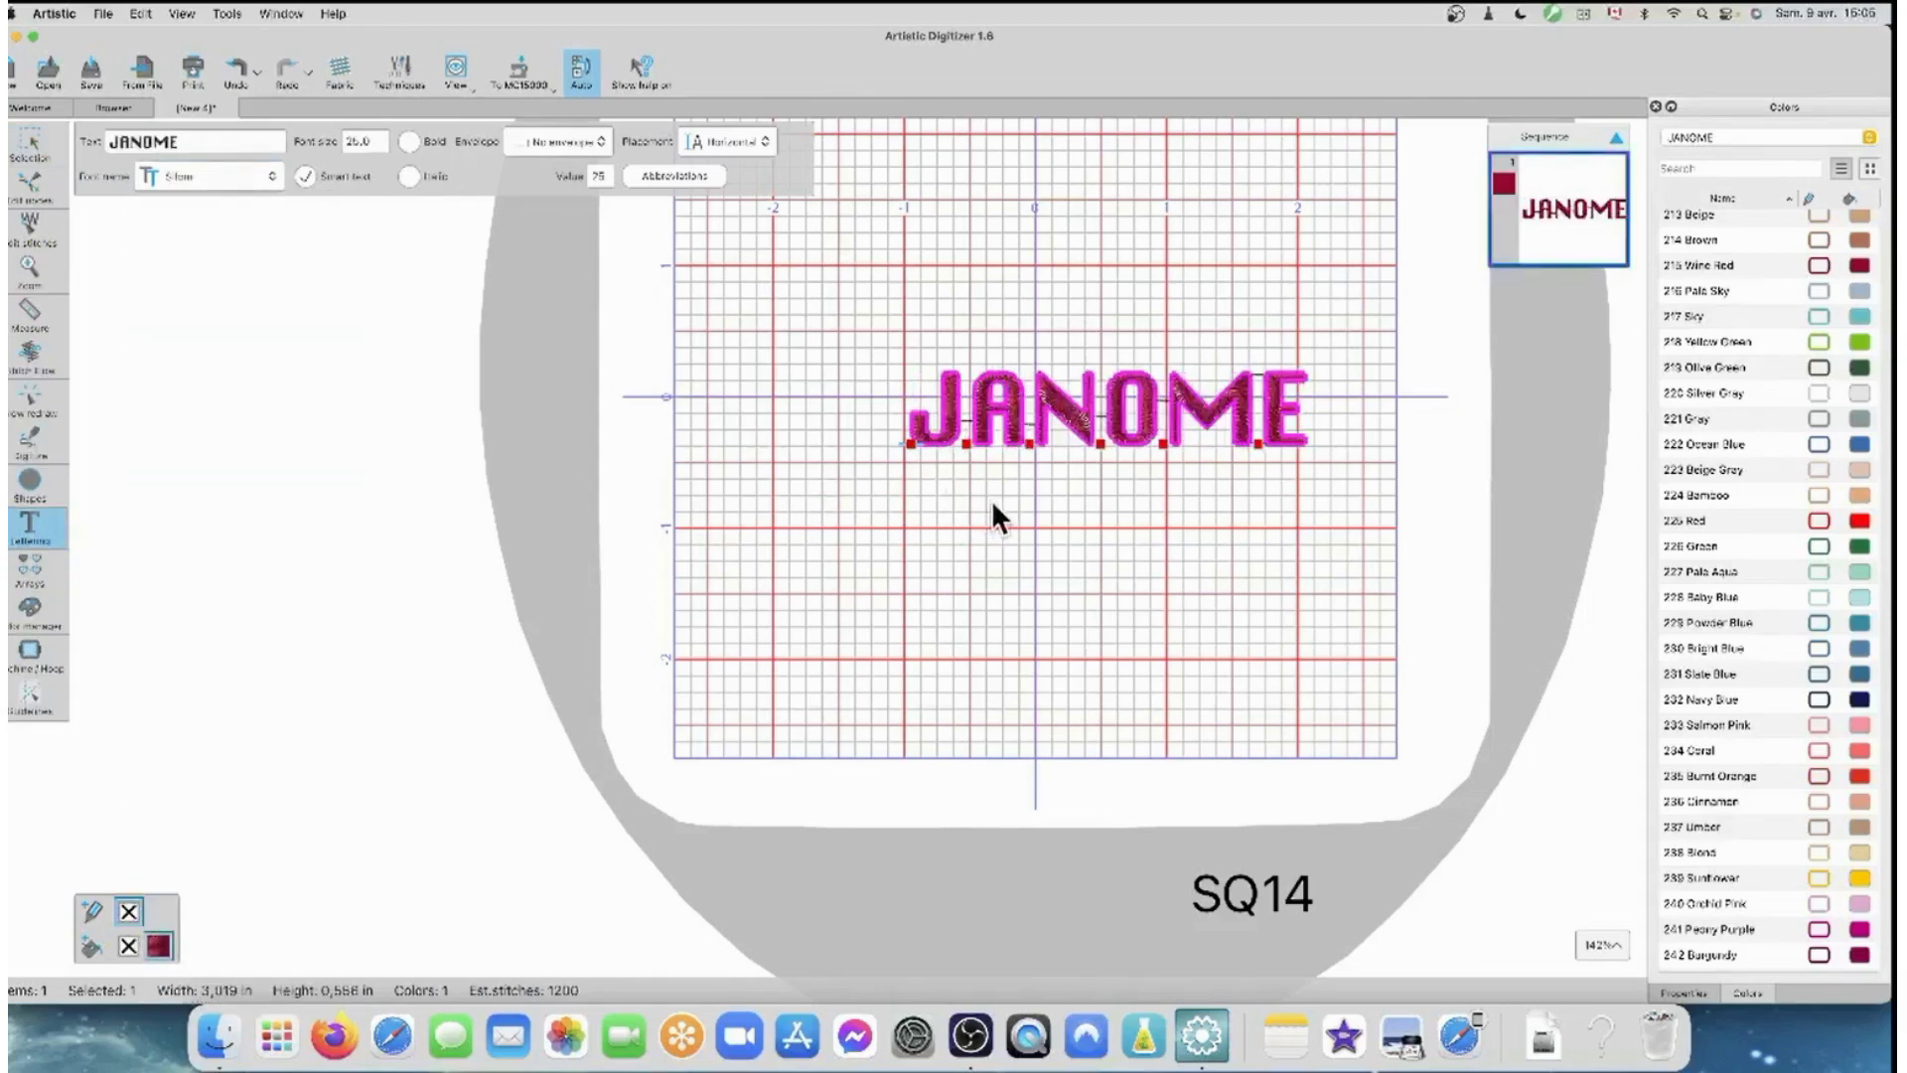
pyautogui.click(993, 503)
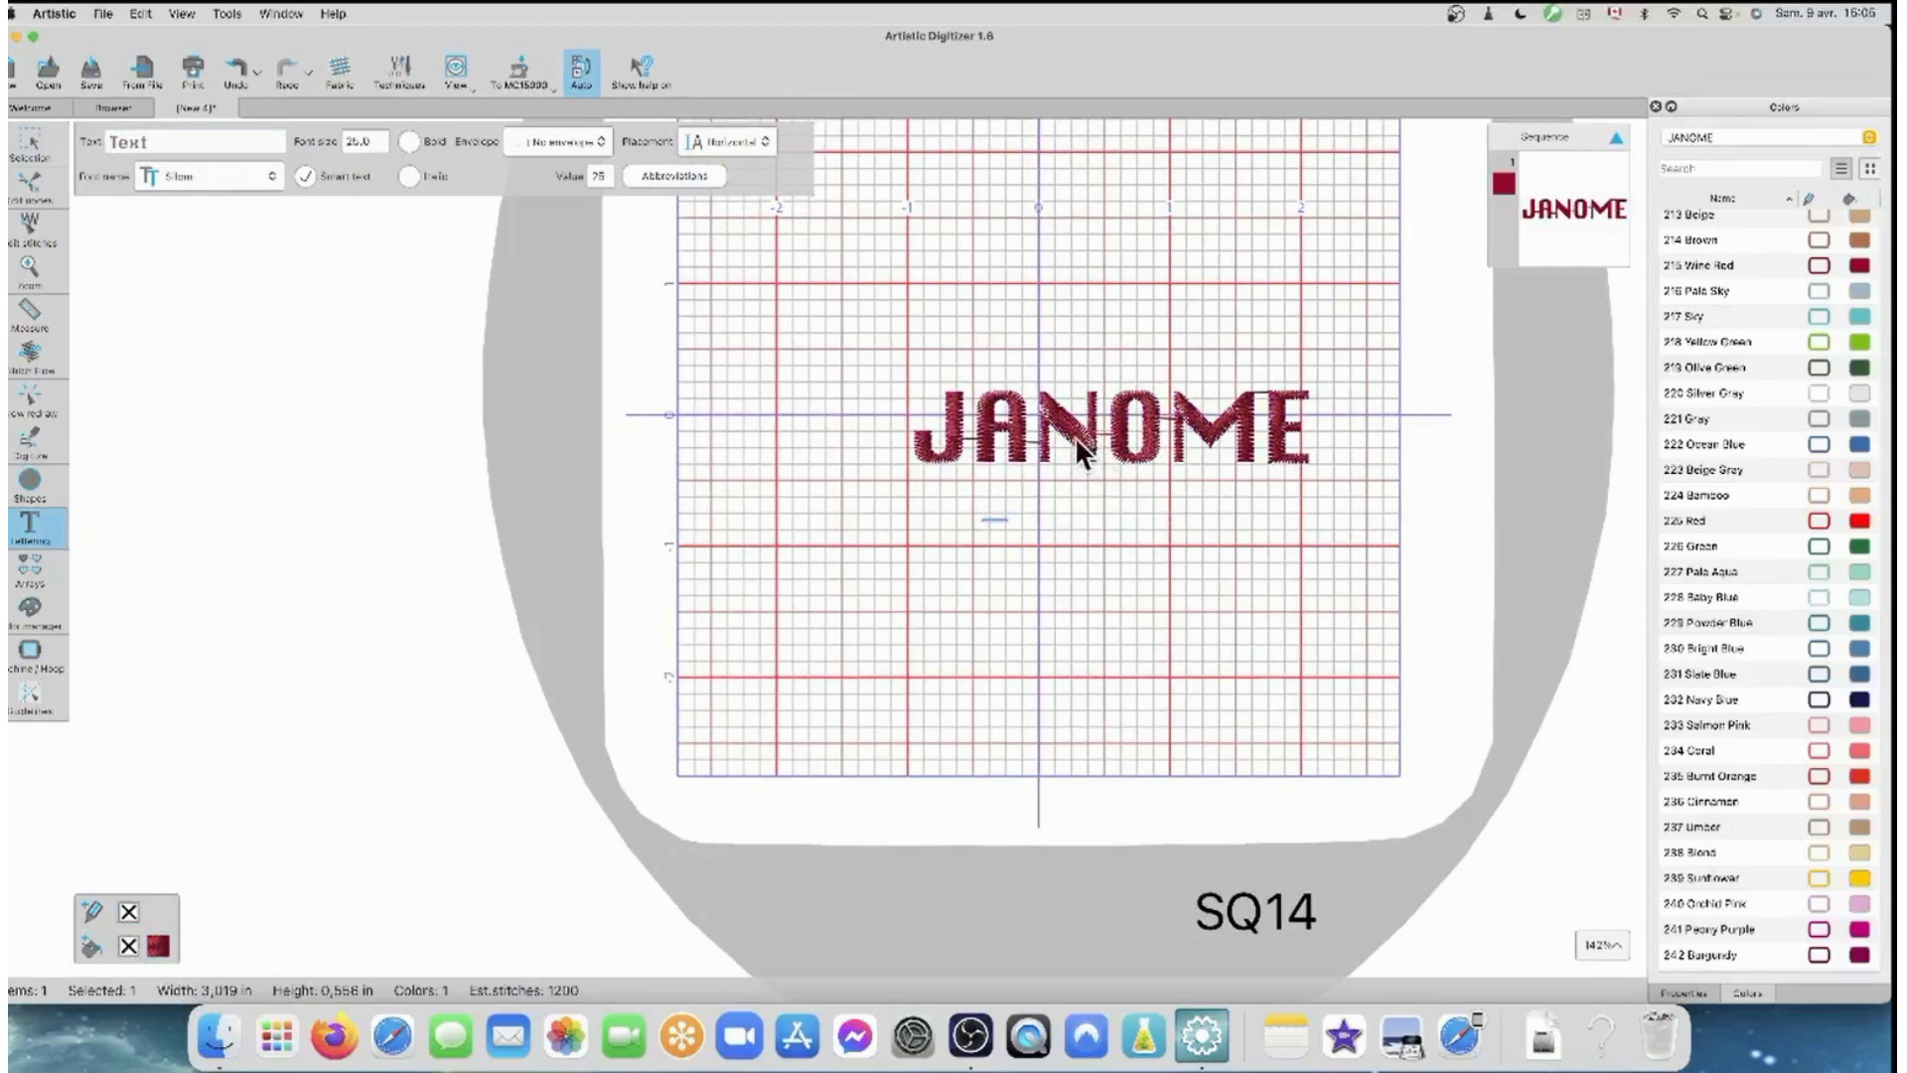
pyautogui.scroll(-1, 1094, 442)
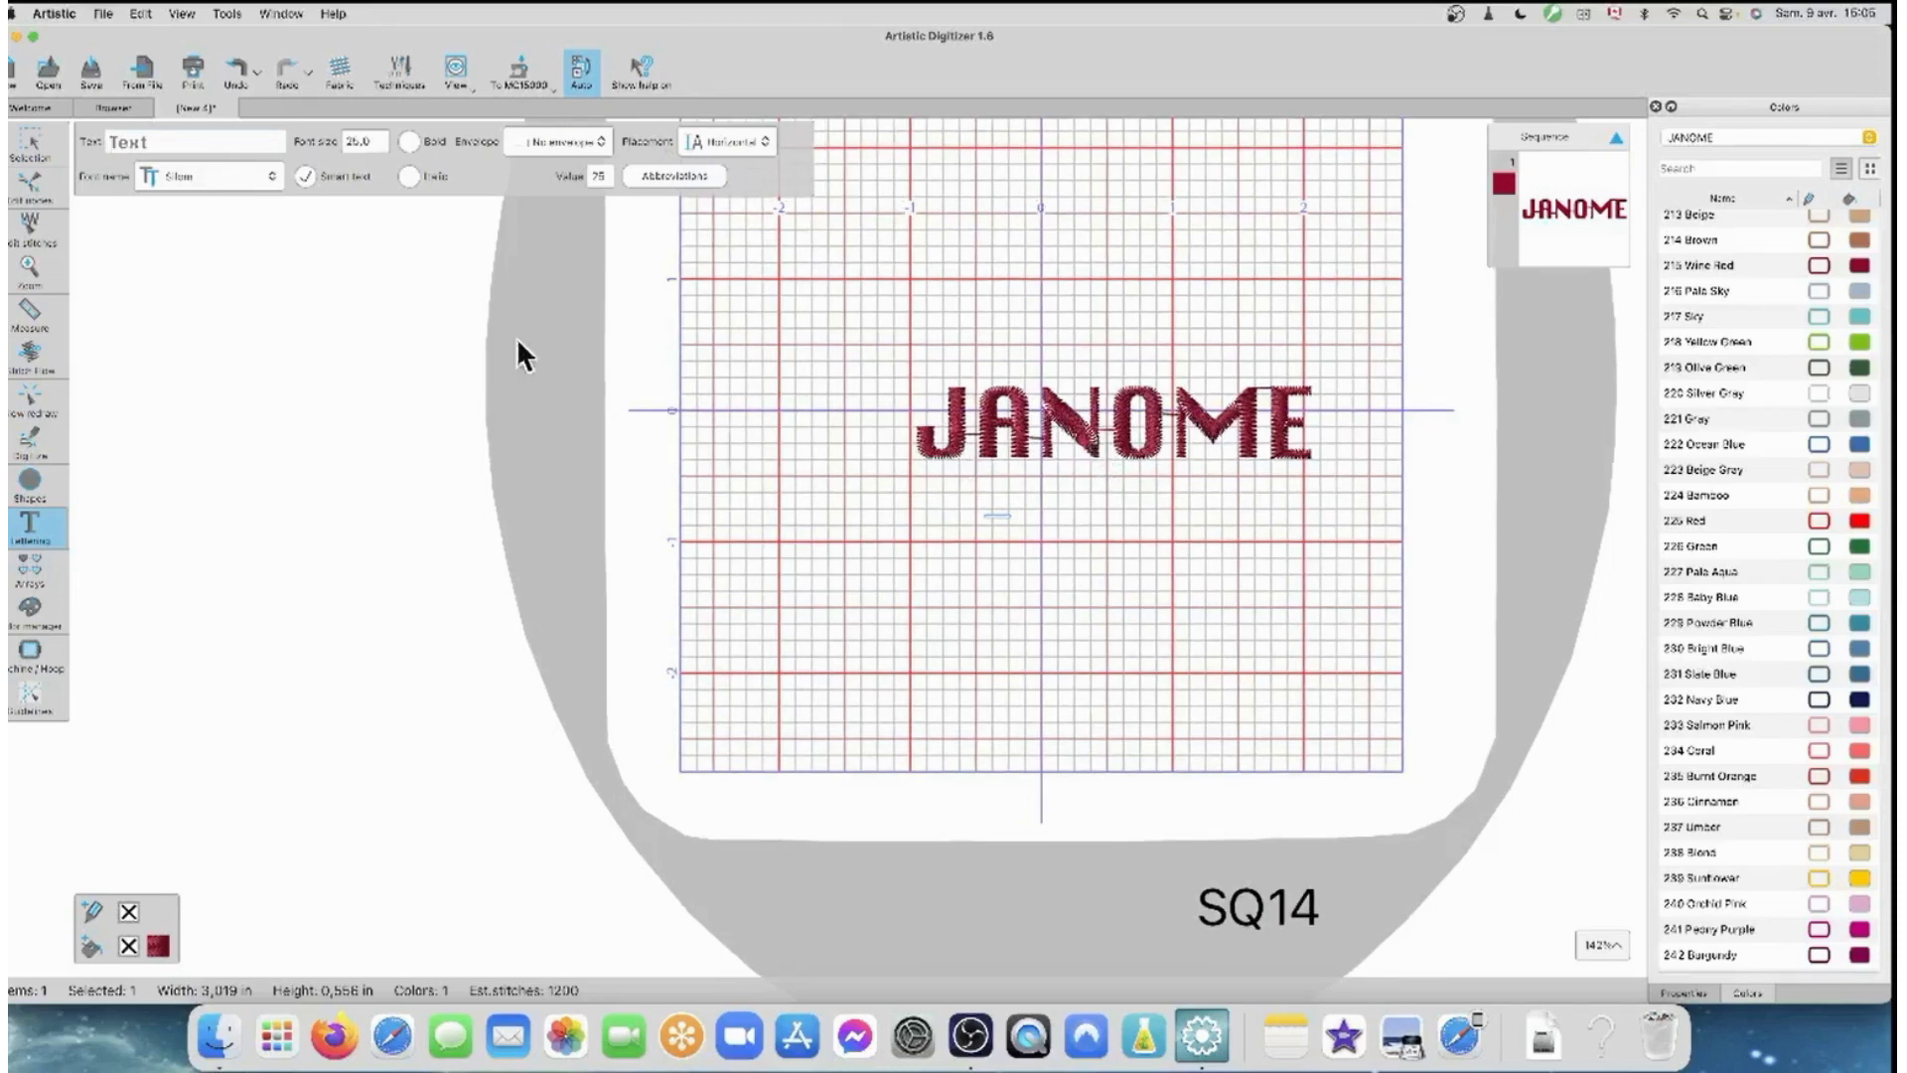
# - Change the font of the JANOME lettering to Snell Roundhand and finish the text edit
pyautogui.click(272, 177)
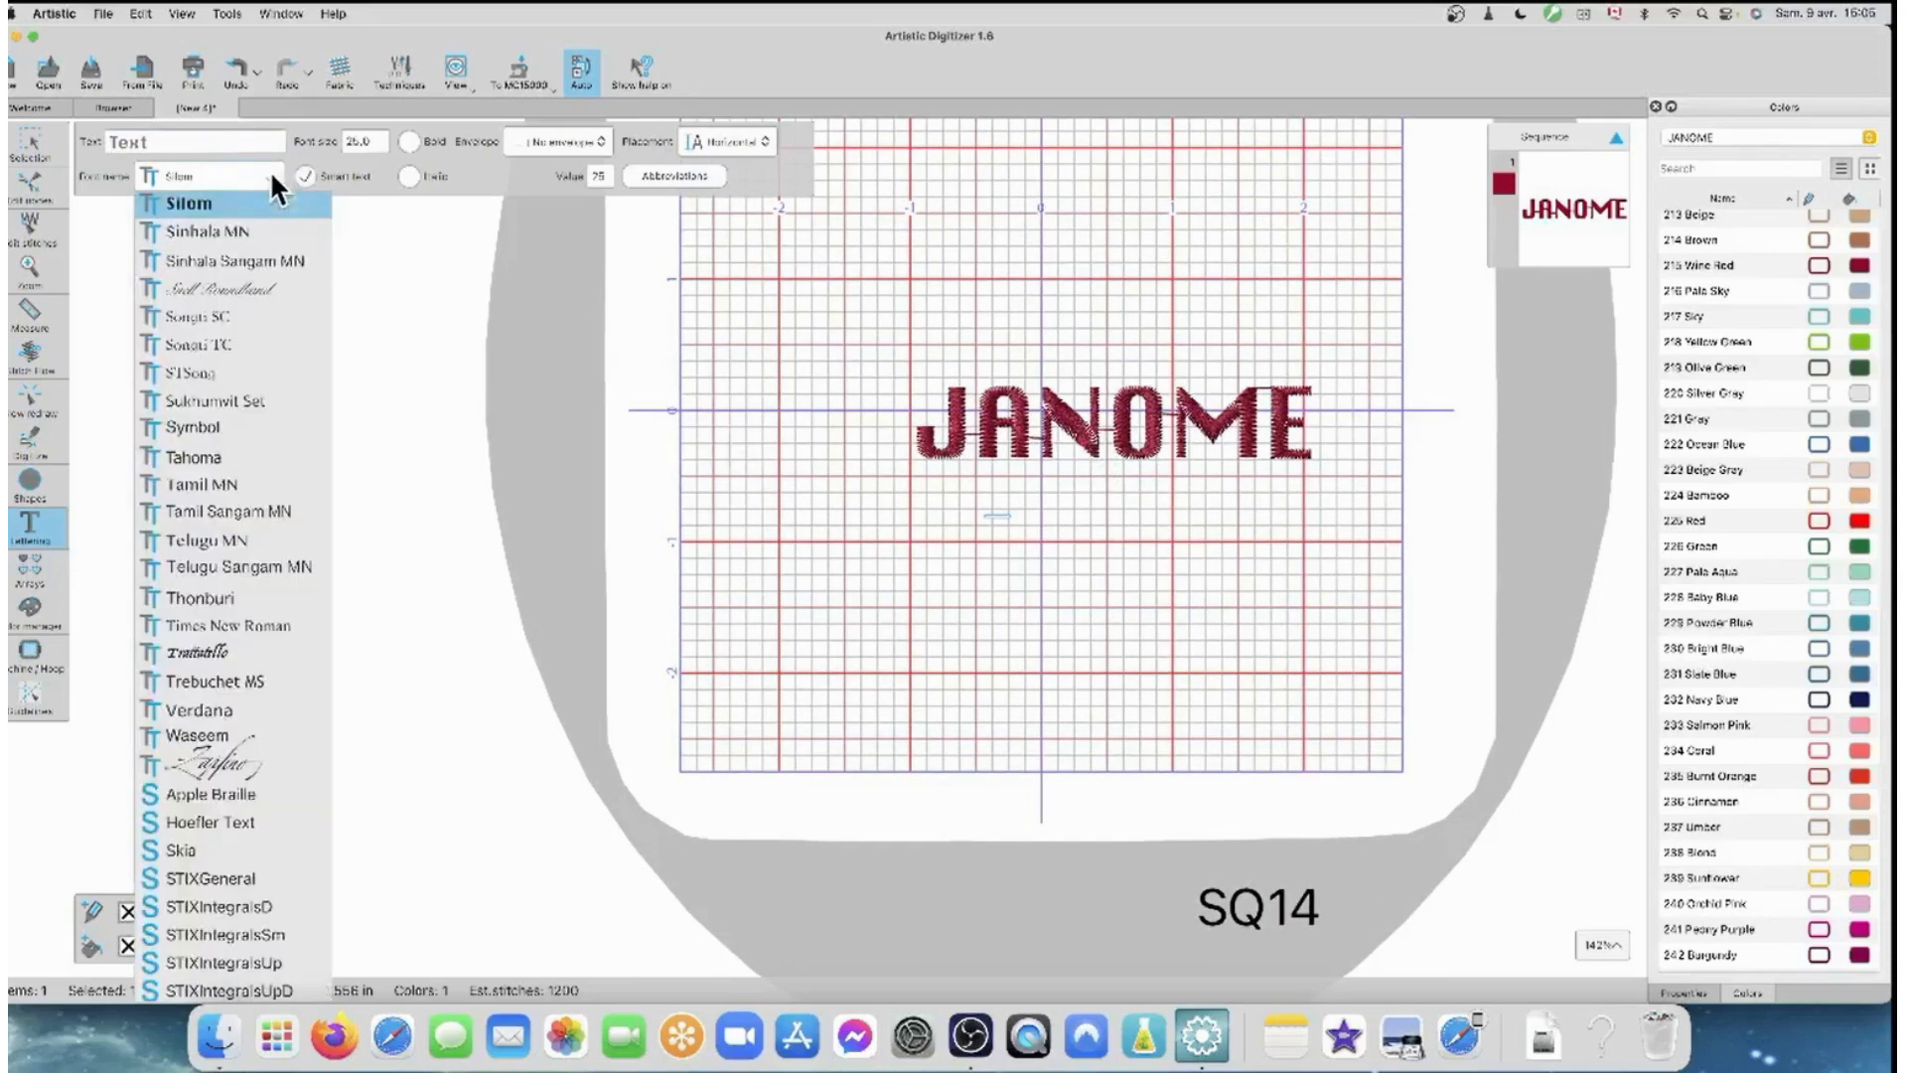
pyautogui.click(223, 290)
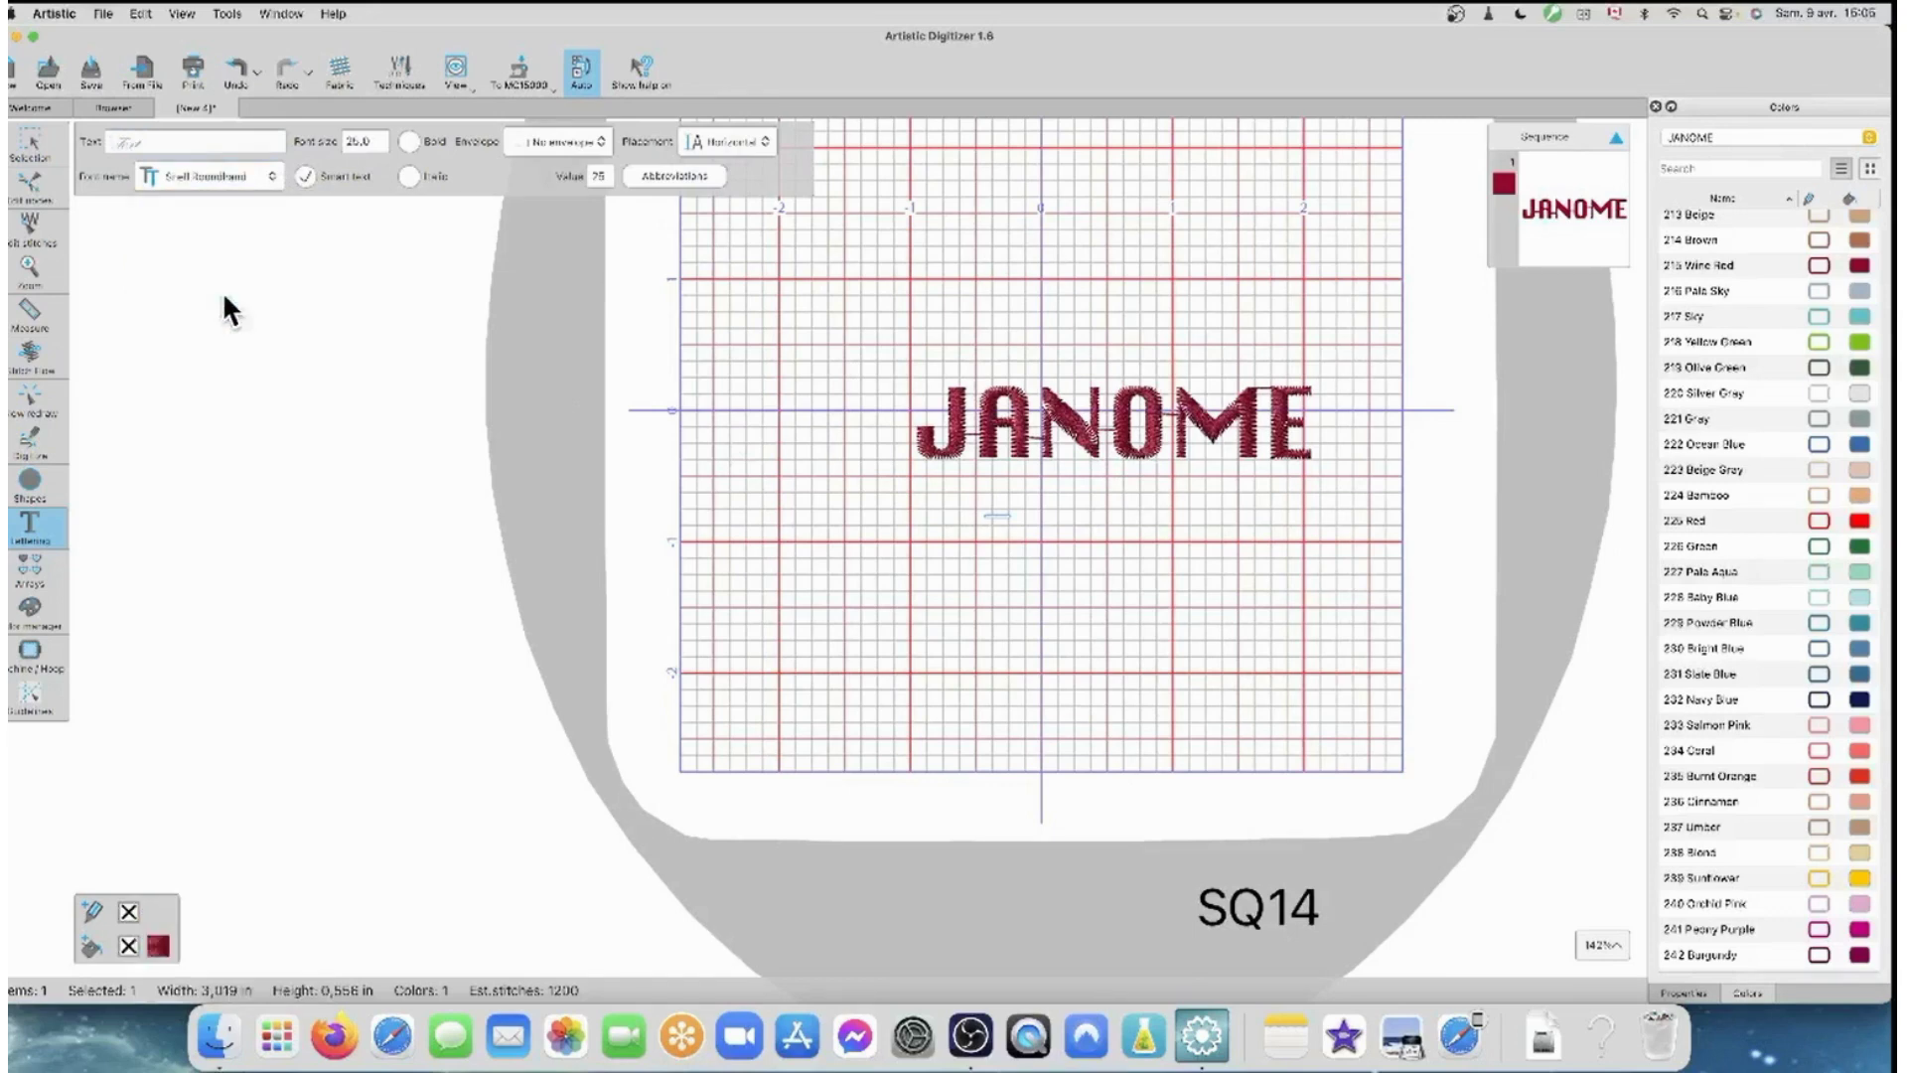
pyautogui.click(1044, 431)
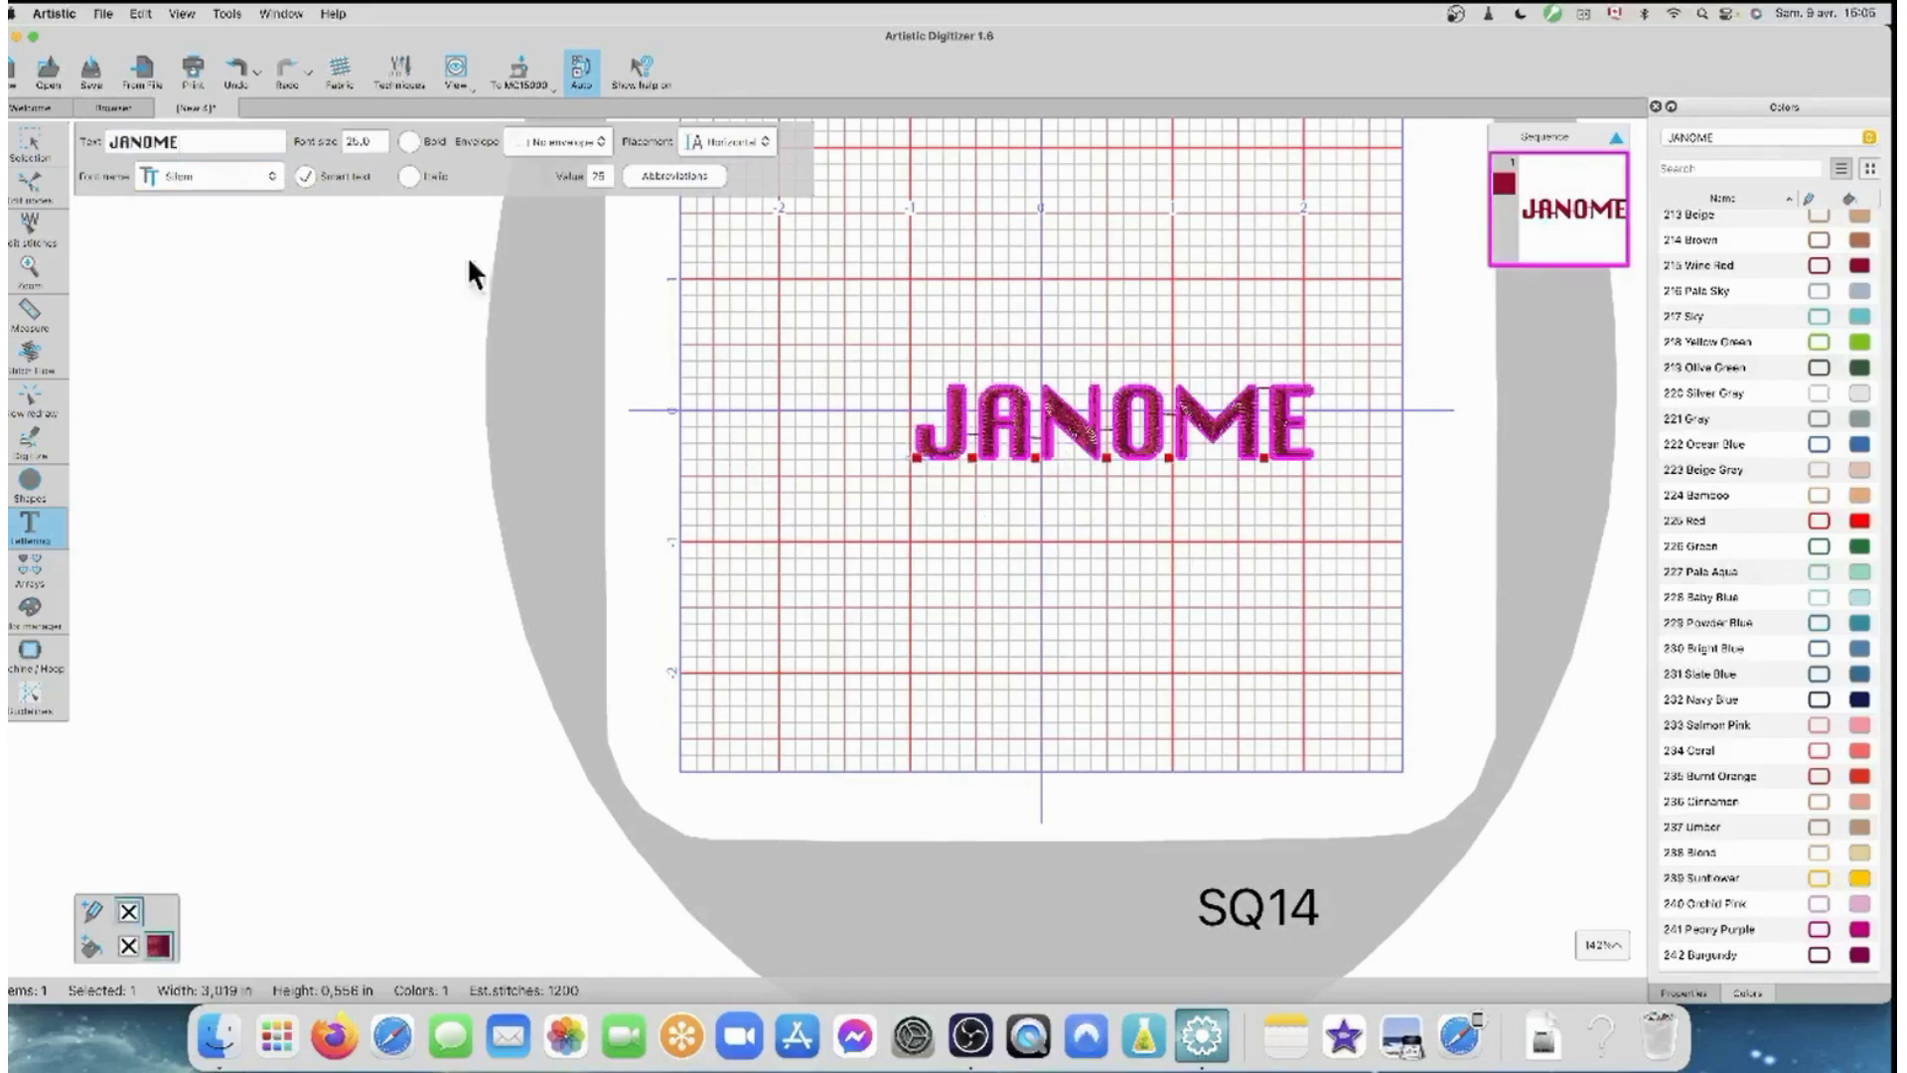
pyautogui.click(277, 170)
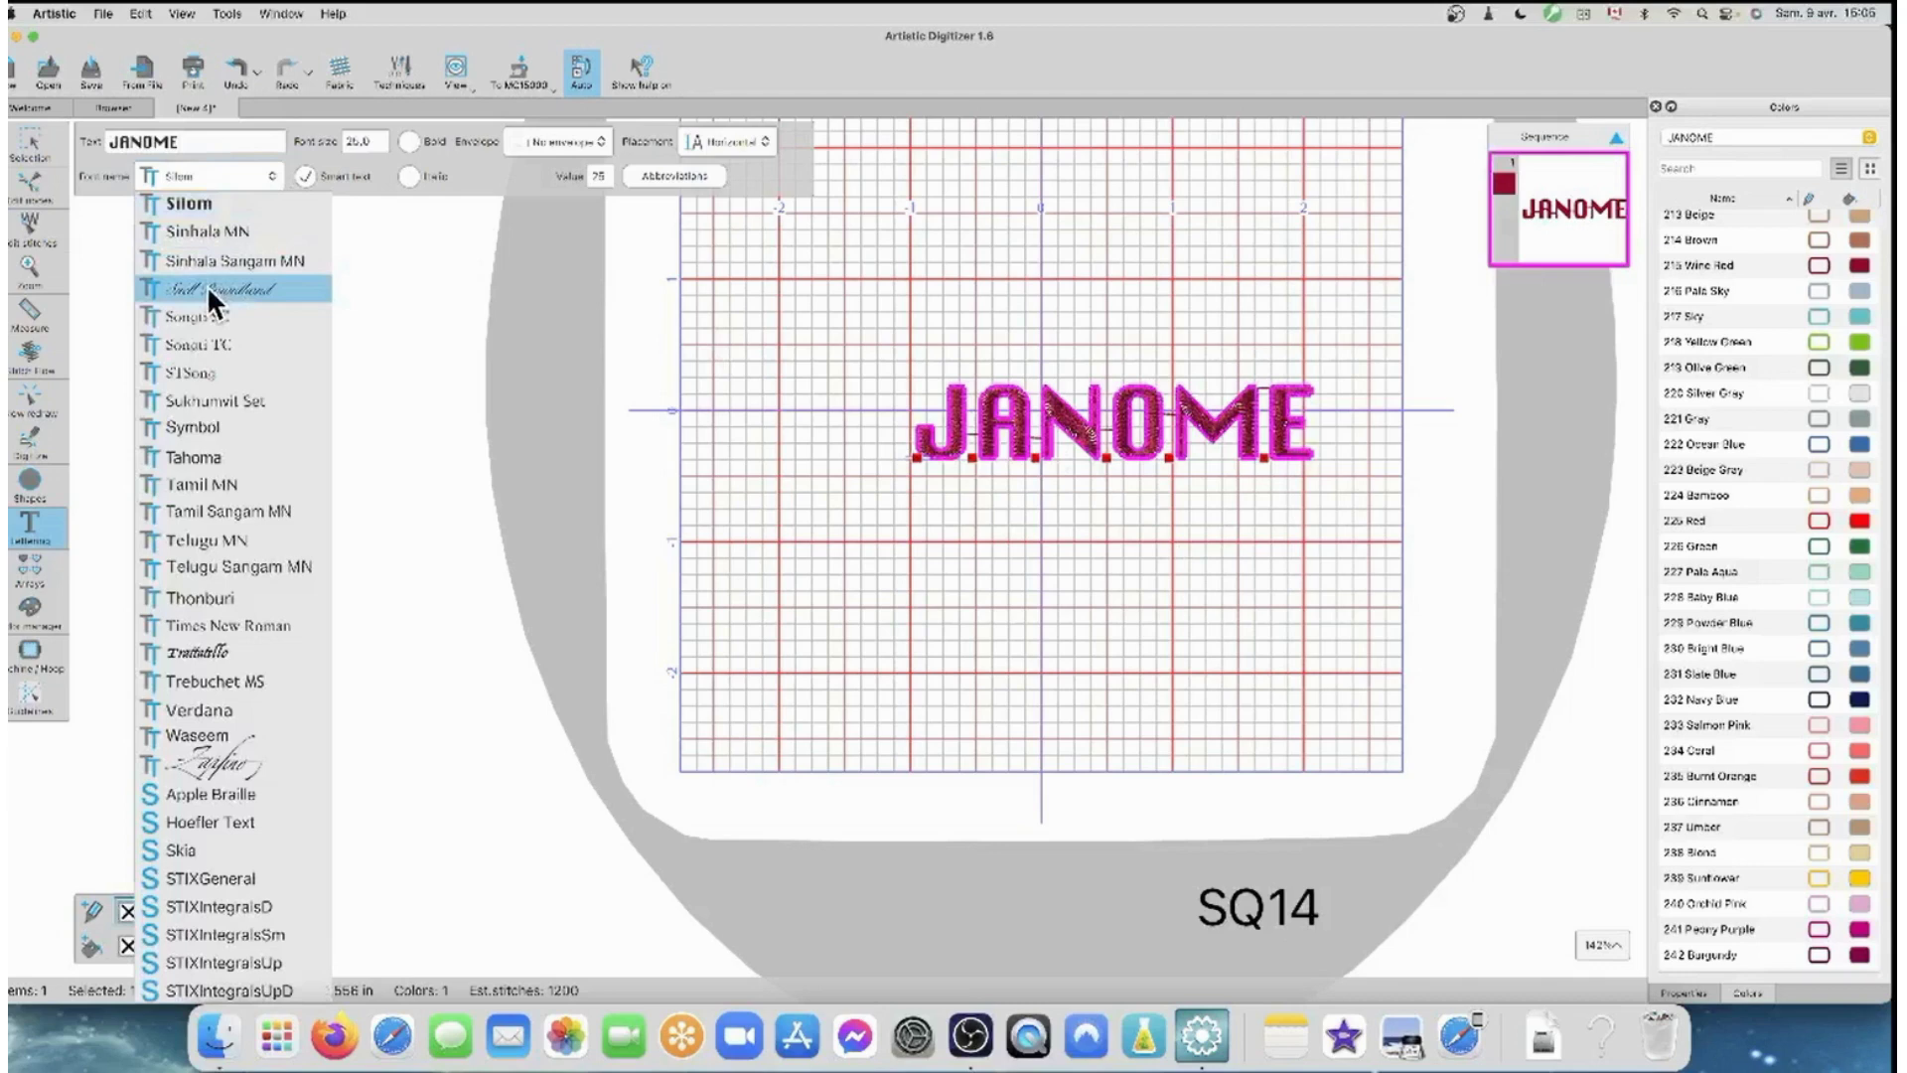
pyautogui.click(206, 284)
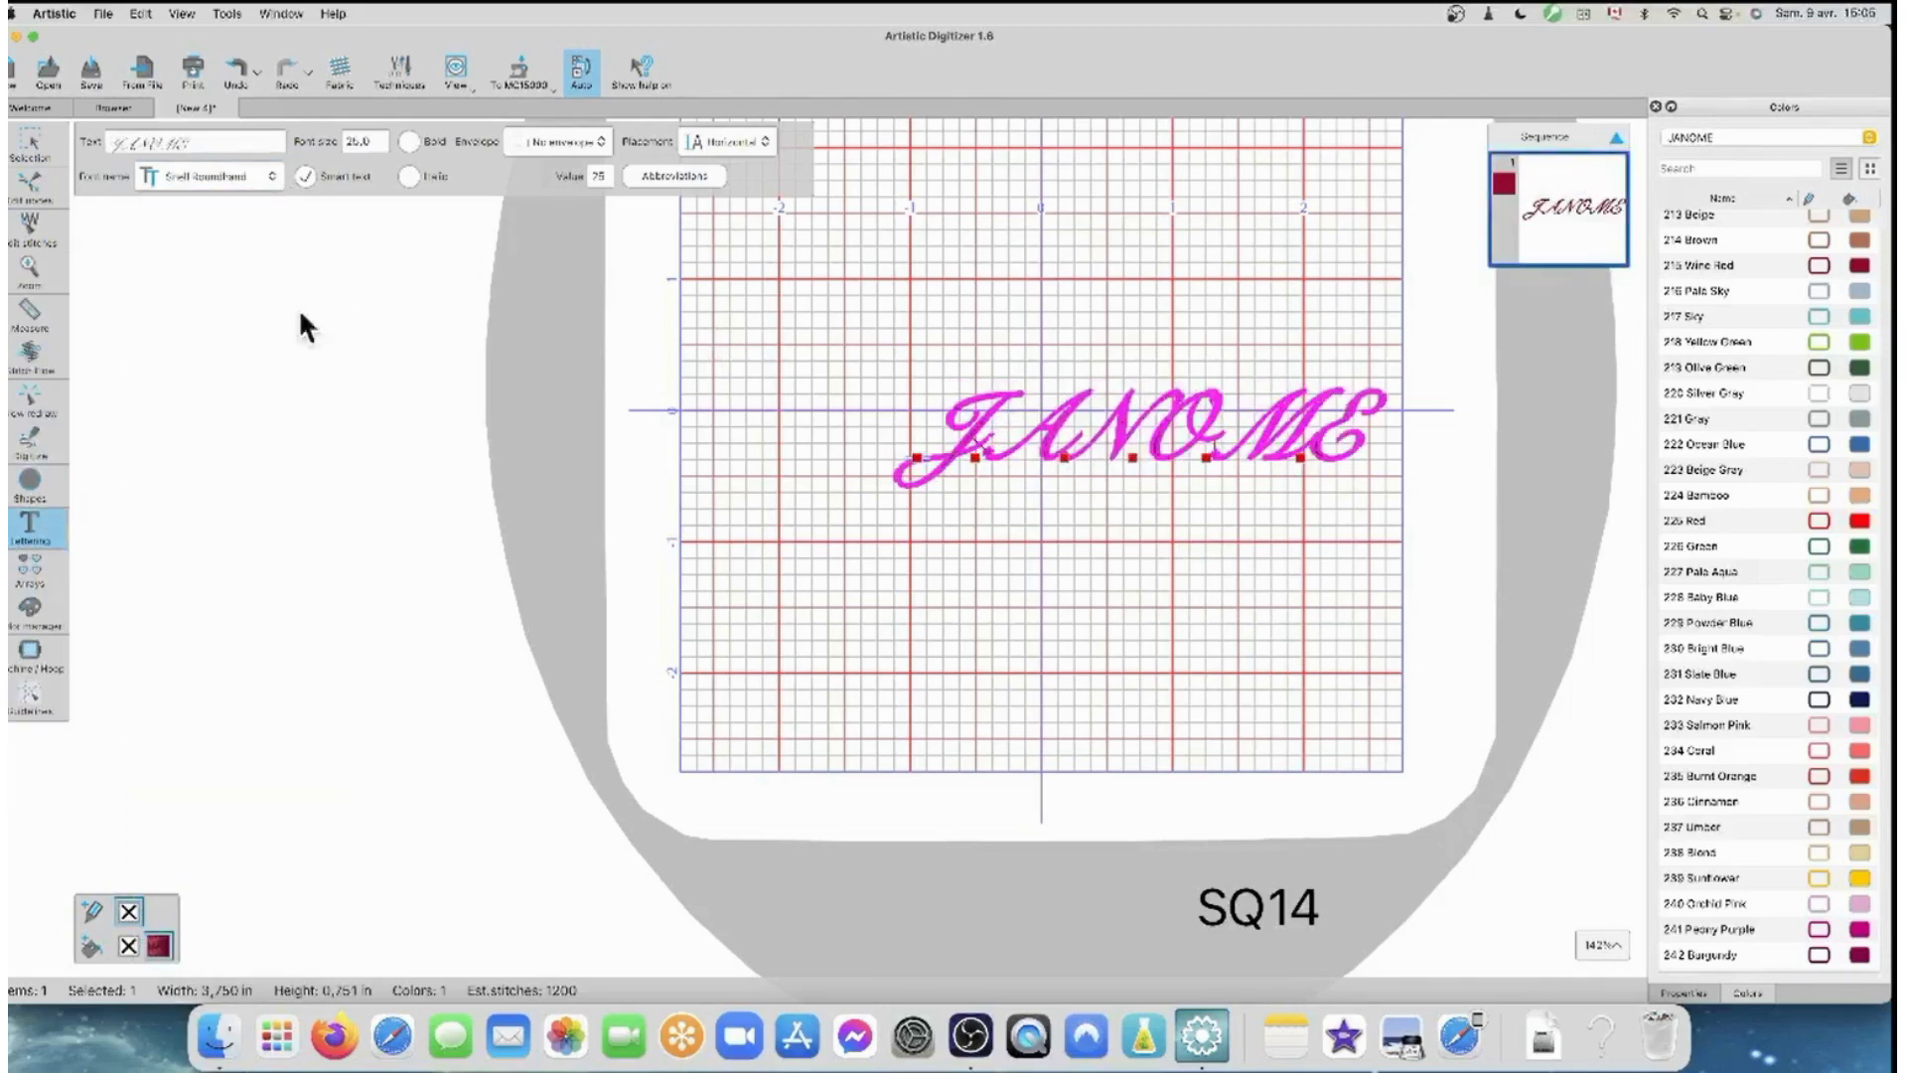
pyautogui.click(866, 434)
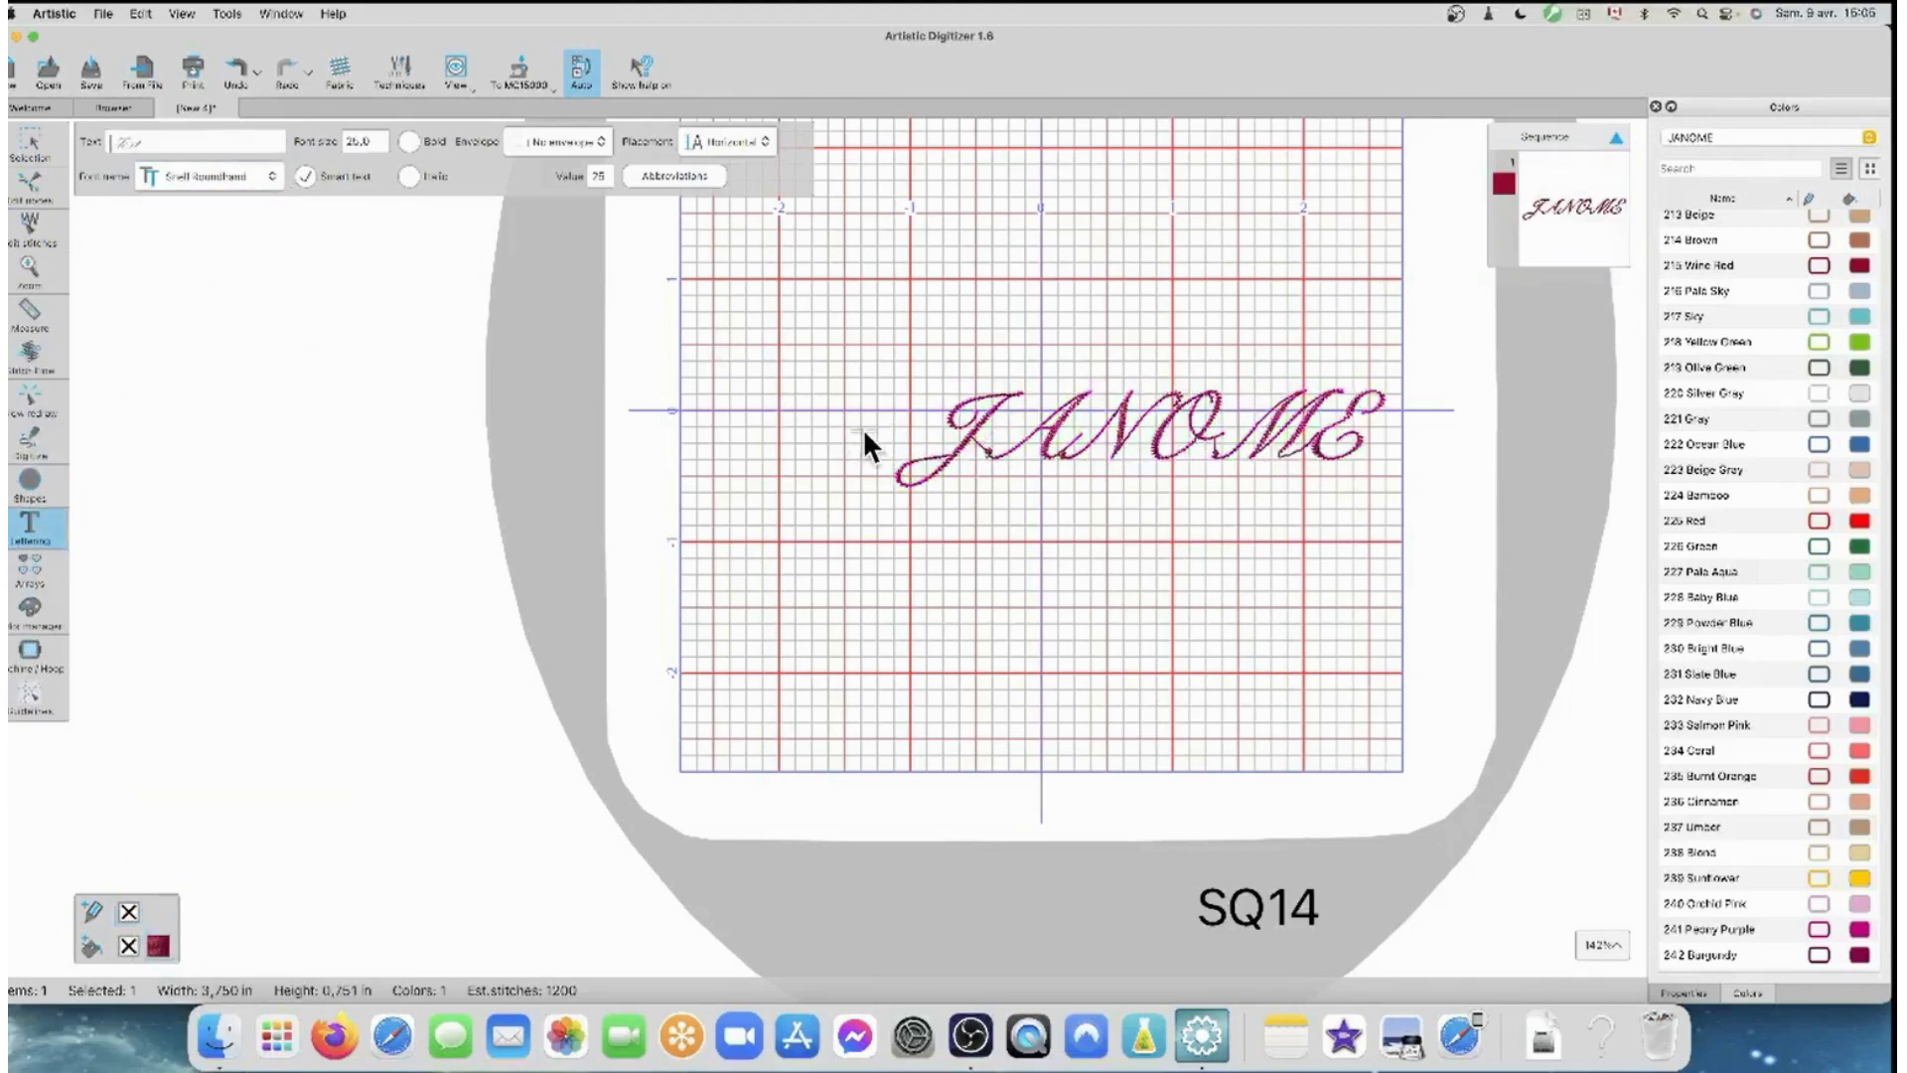
# - Reopen the JANOME lettering for text editing, change its font to Phosphate and finish the text edit
pyautogui.click(974, 446)
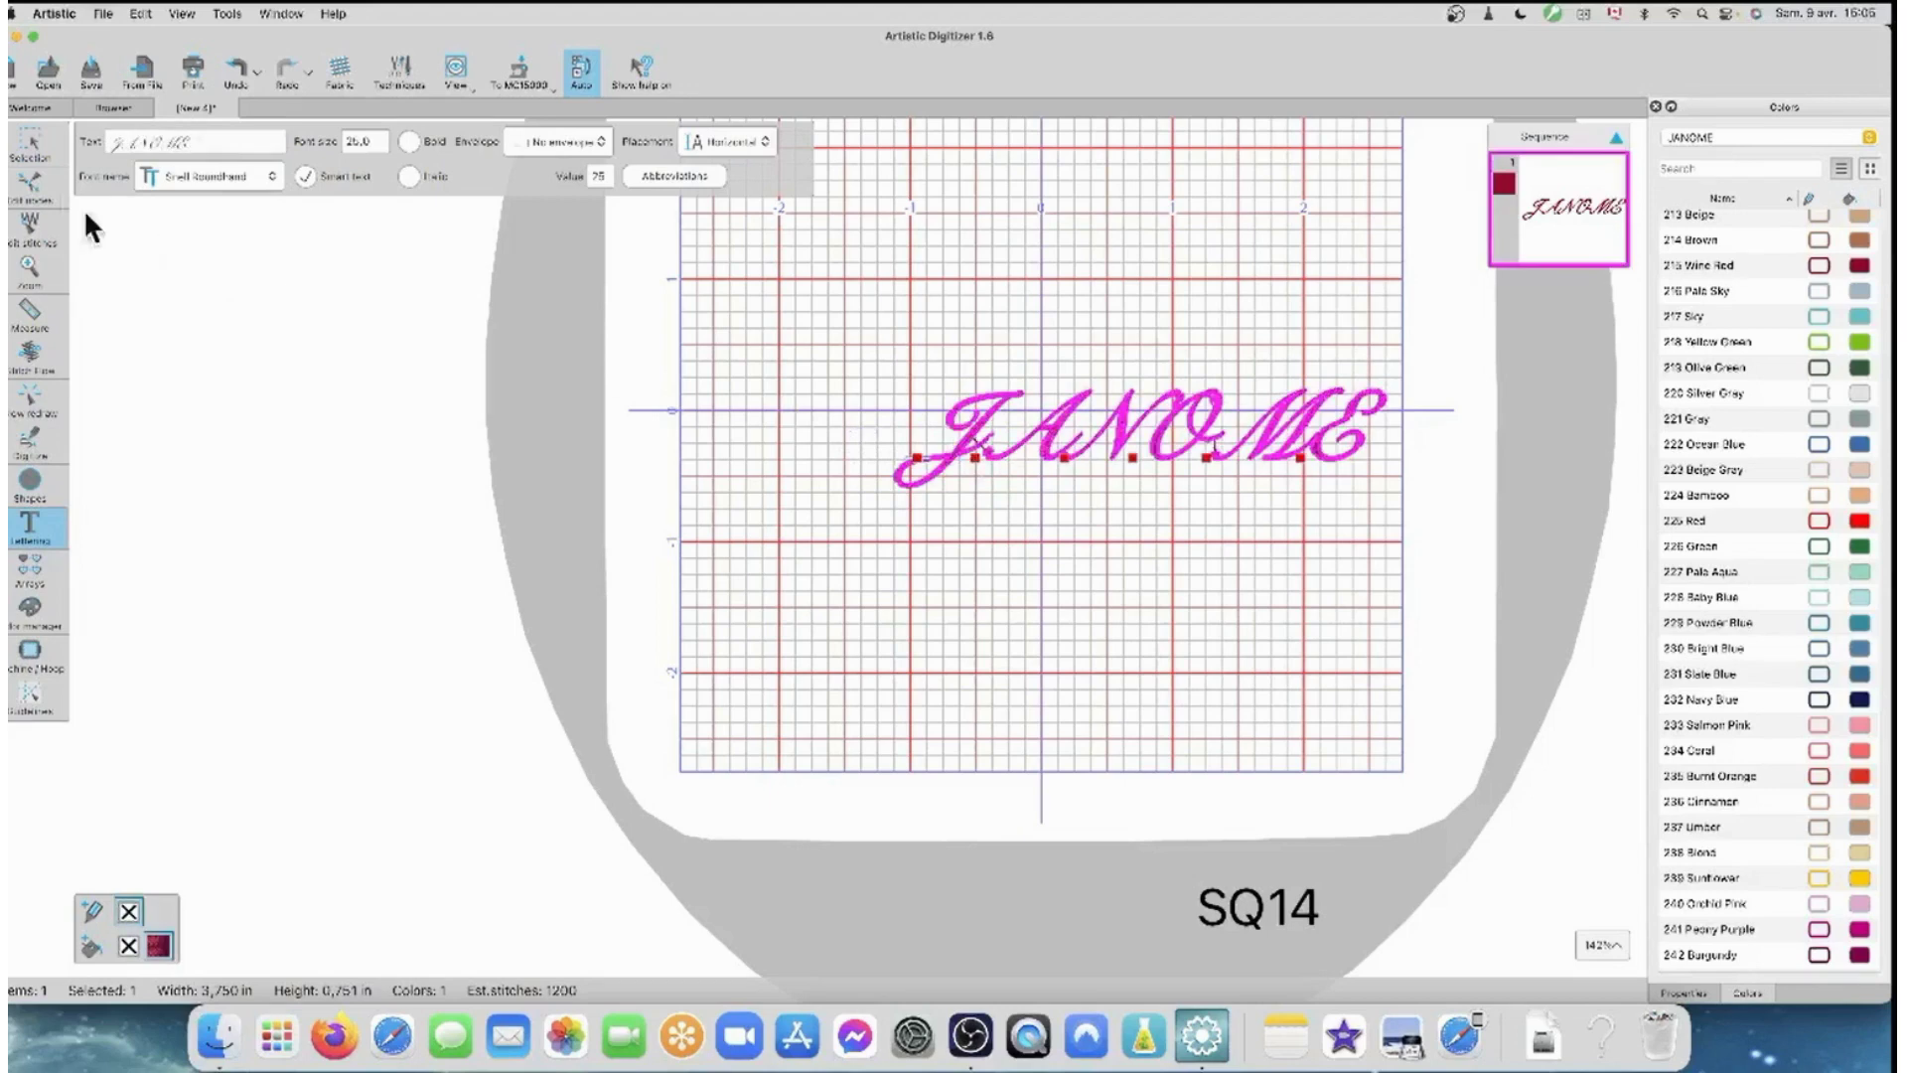
pyautogui.click(275, 175)
pyautogui.scroll(-2, 232, 331)
pyautogui.scroll(10, 233, 331)
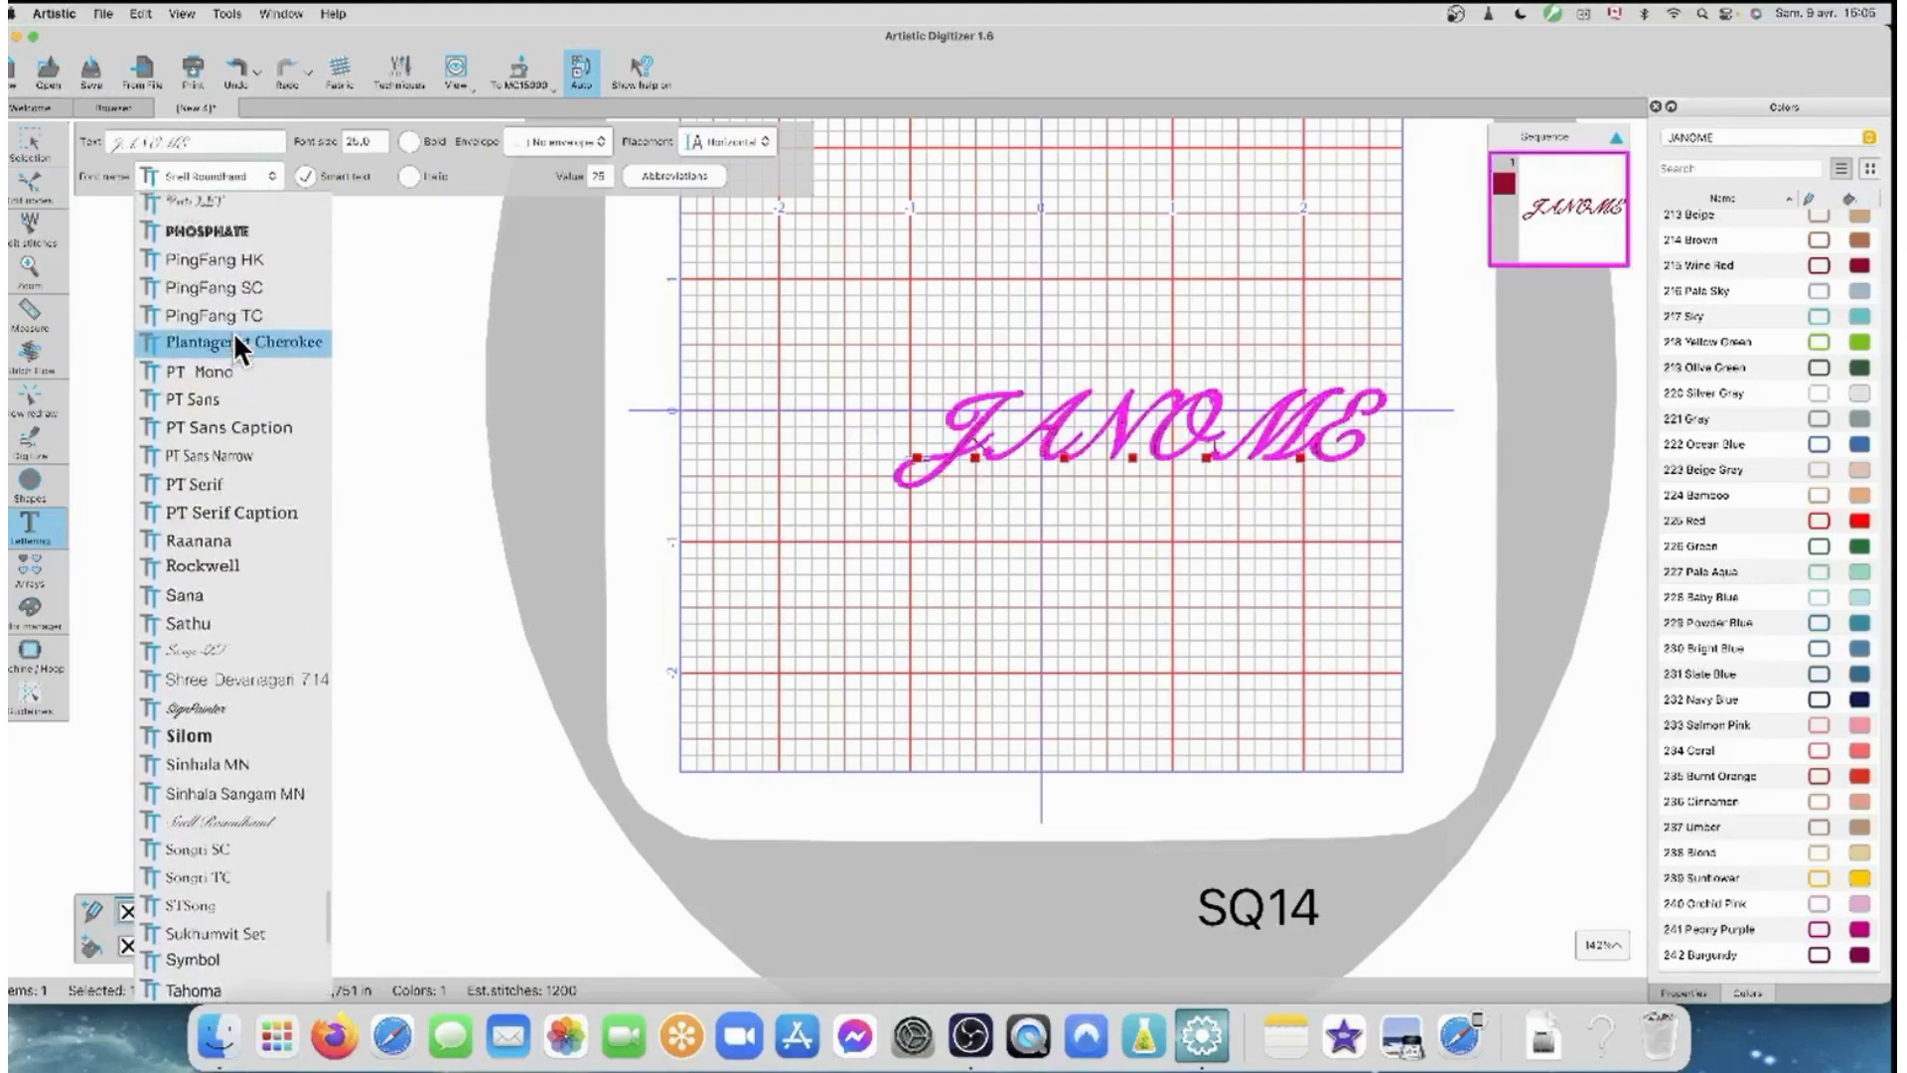
pyautogui.scroll(2, 233, 331)
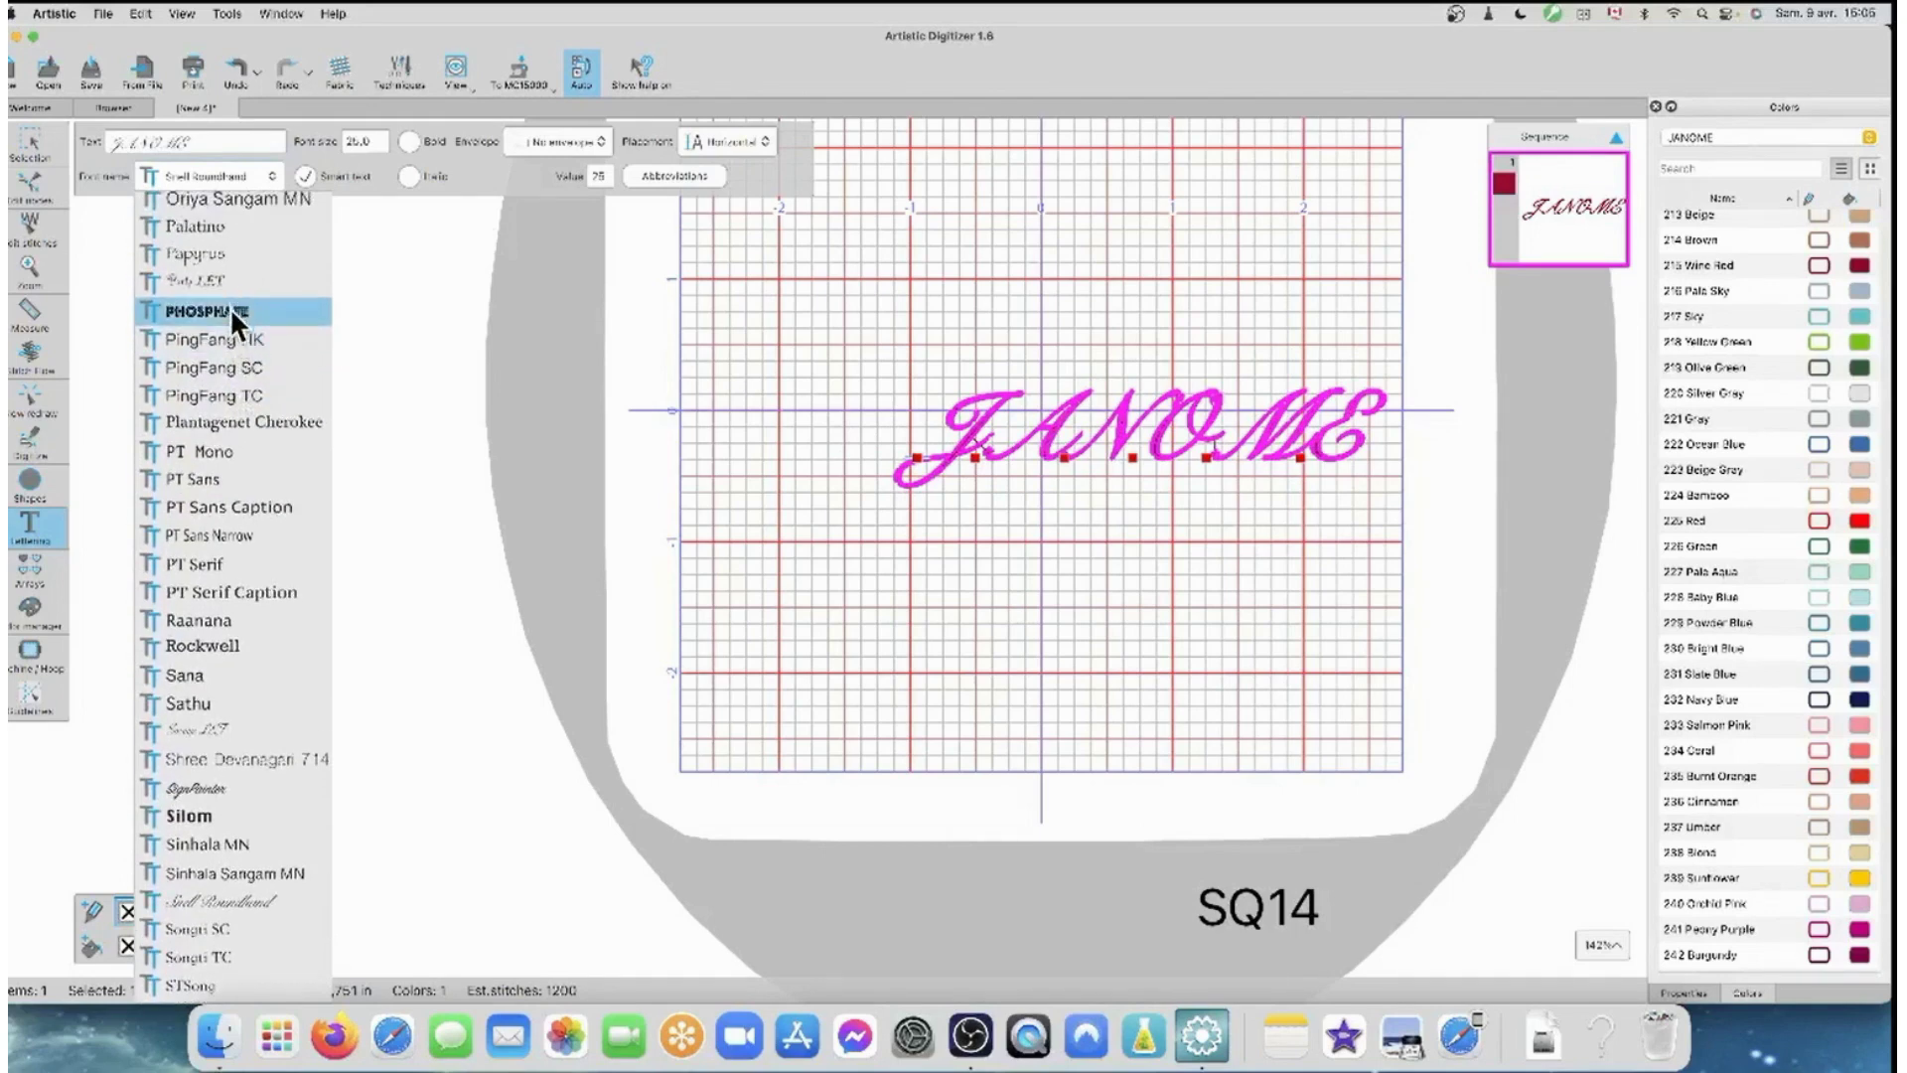
pyautogui.click(230, 307)
pyautogui.click(1138, 552)
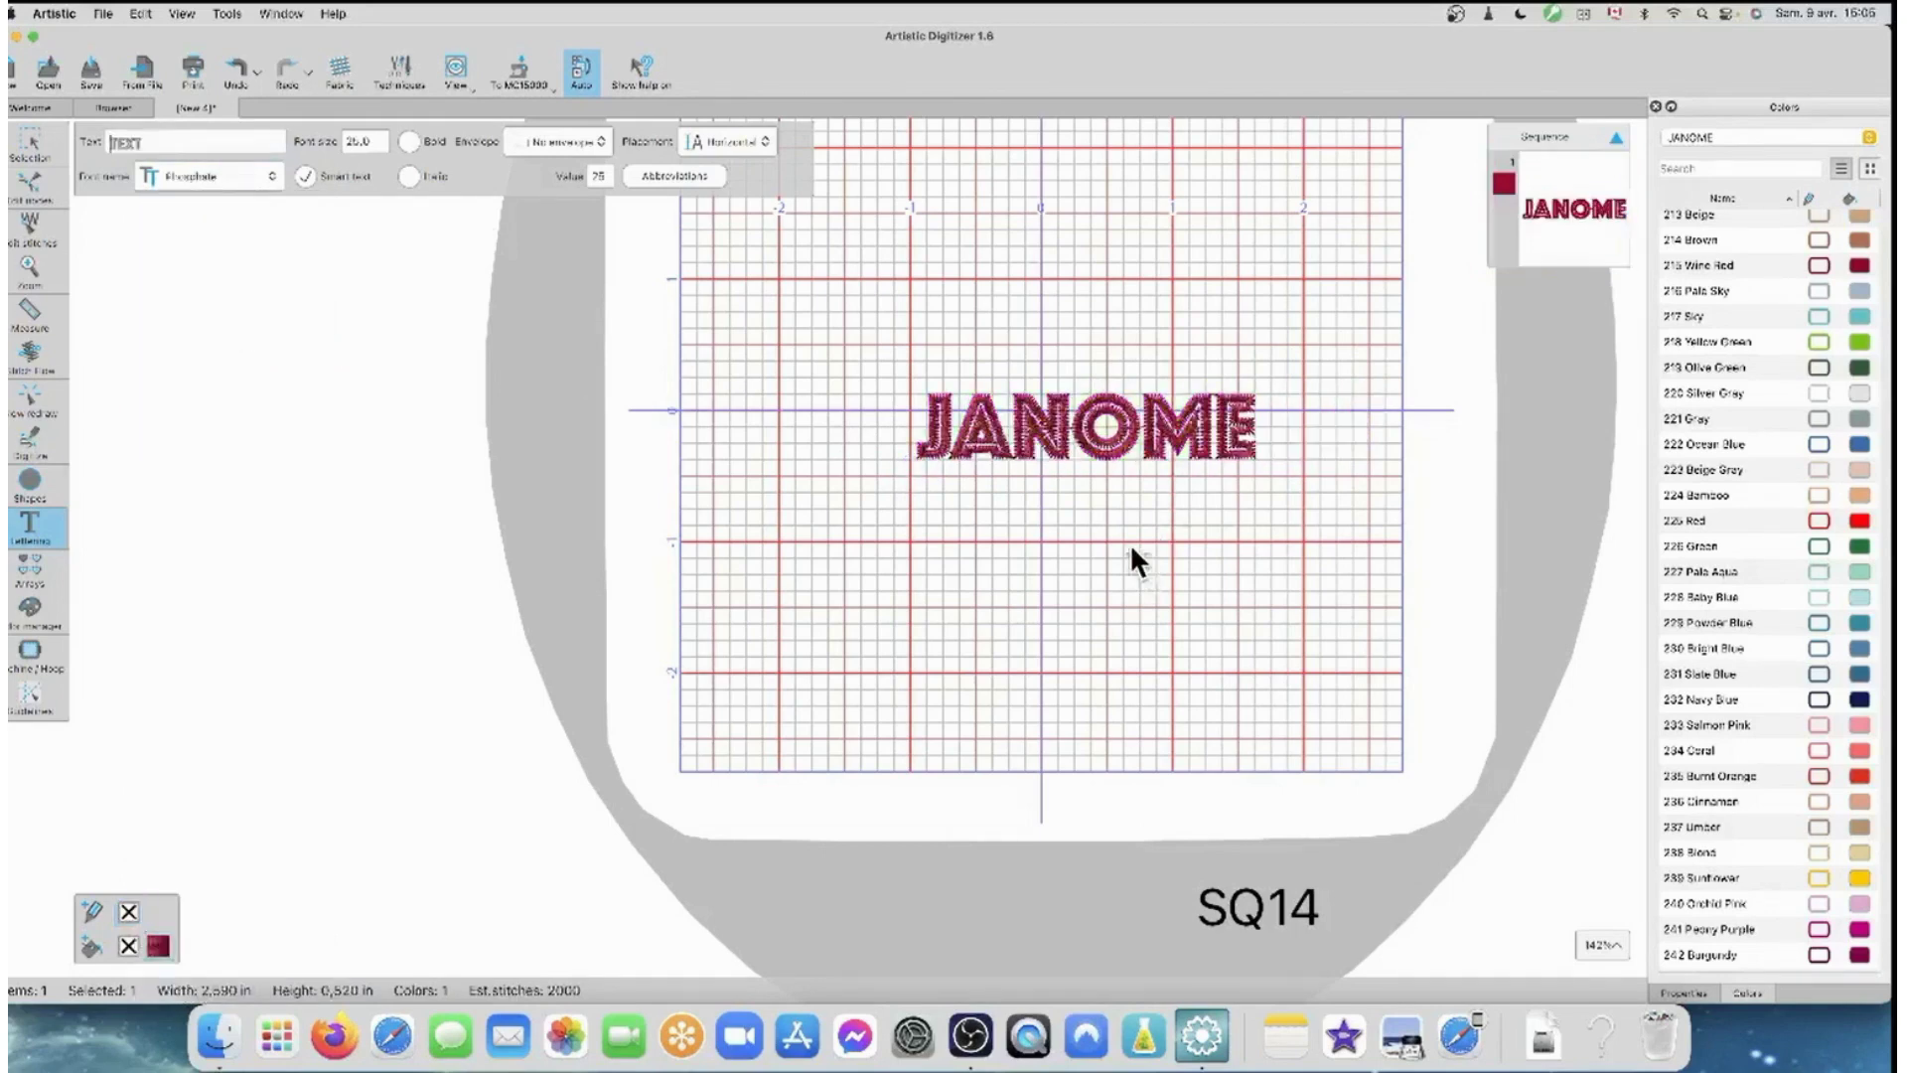
pyautogui.click(1049, 437)
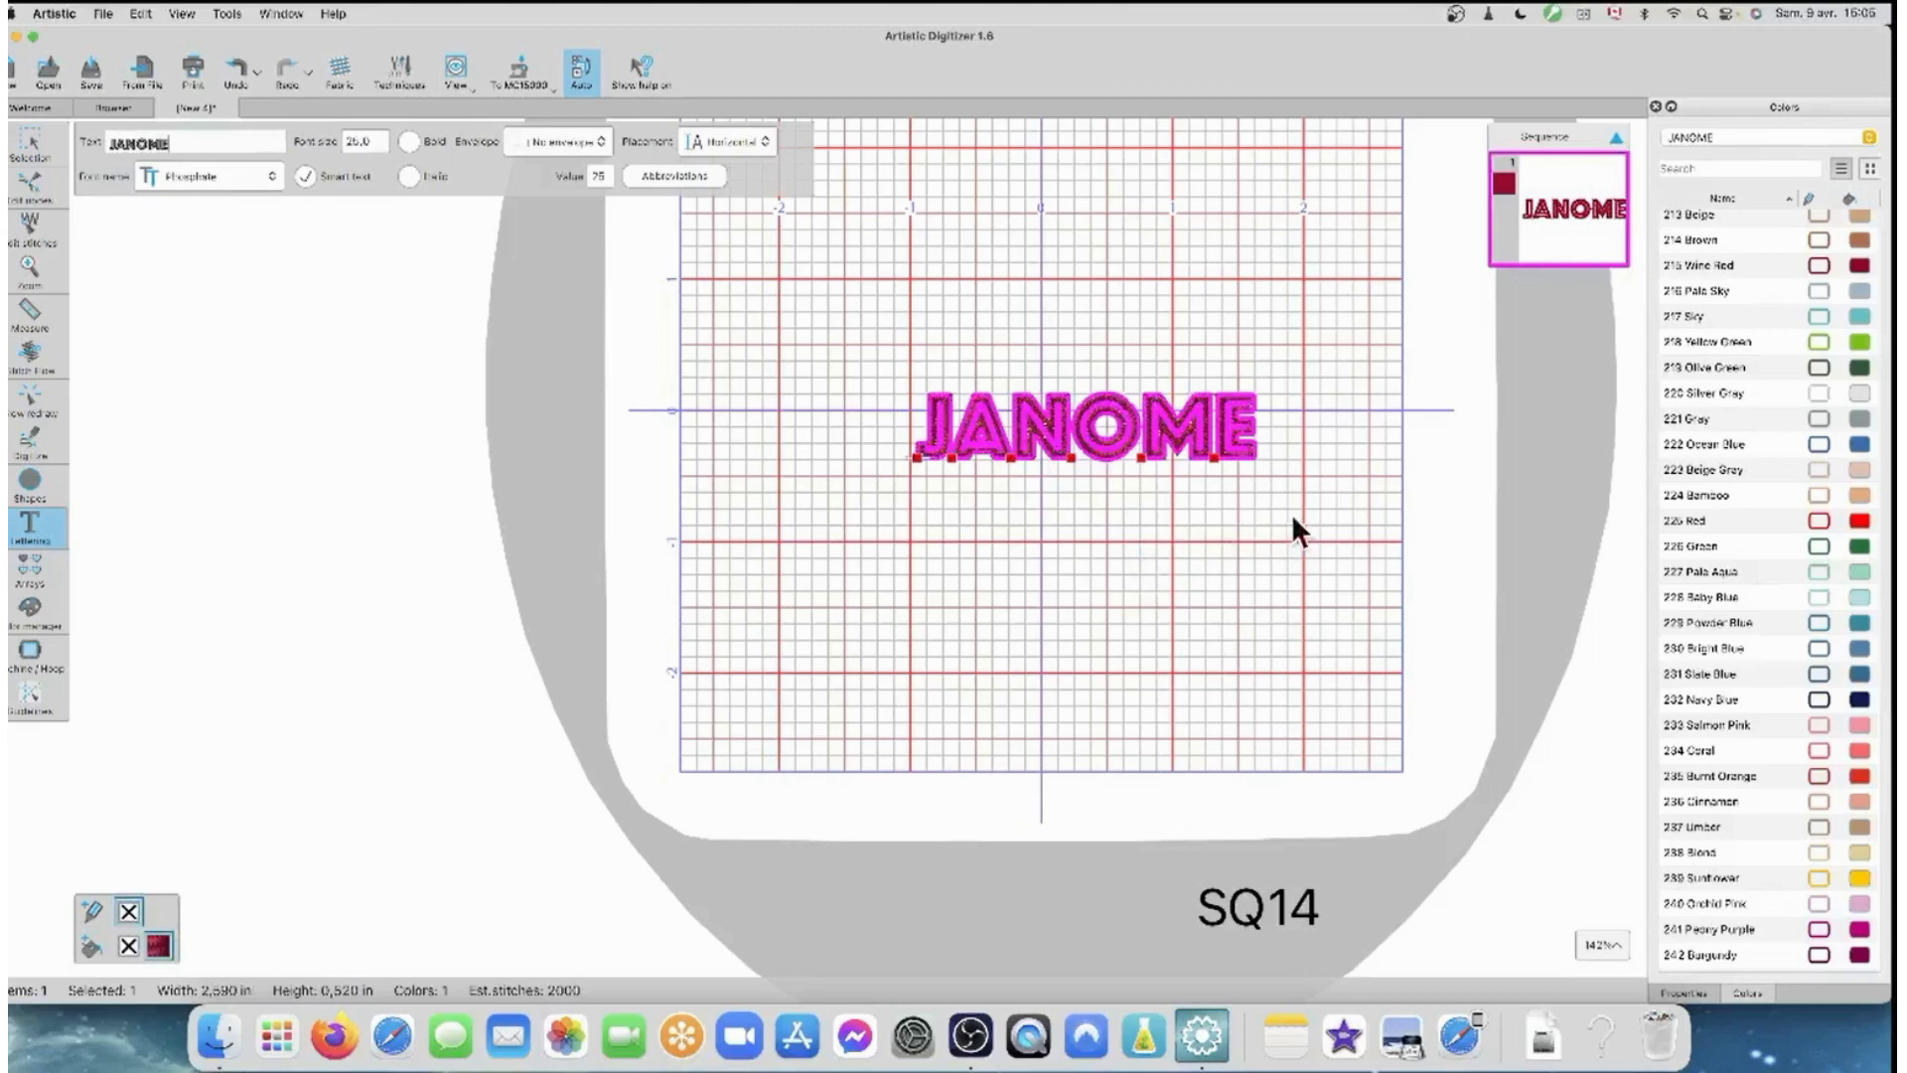
pyautogui.click(1228, 519)
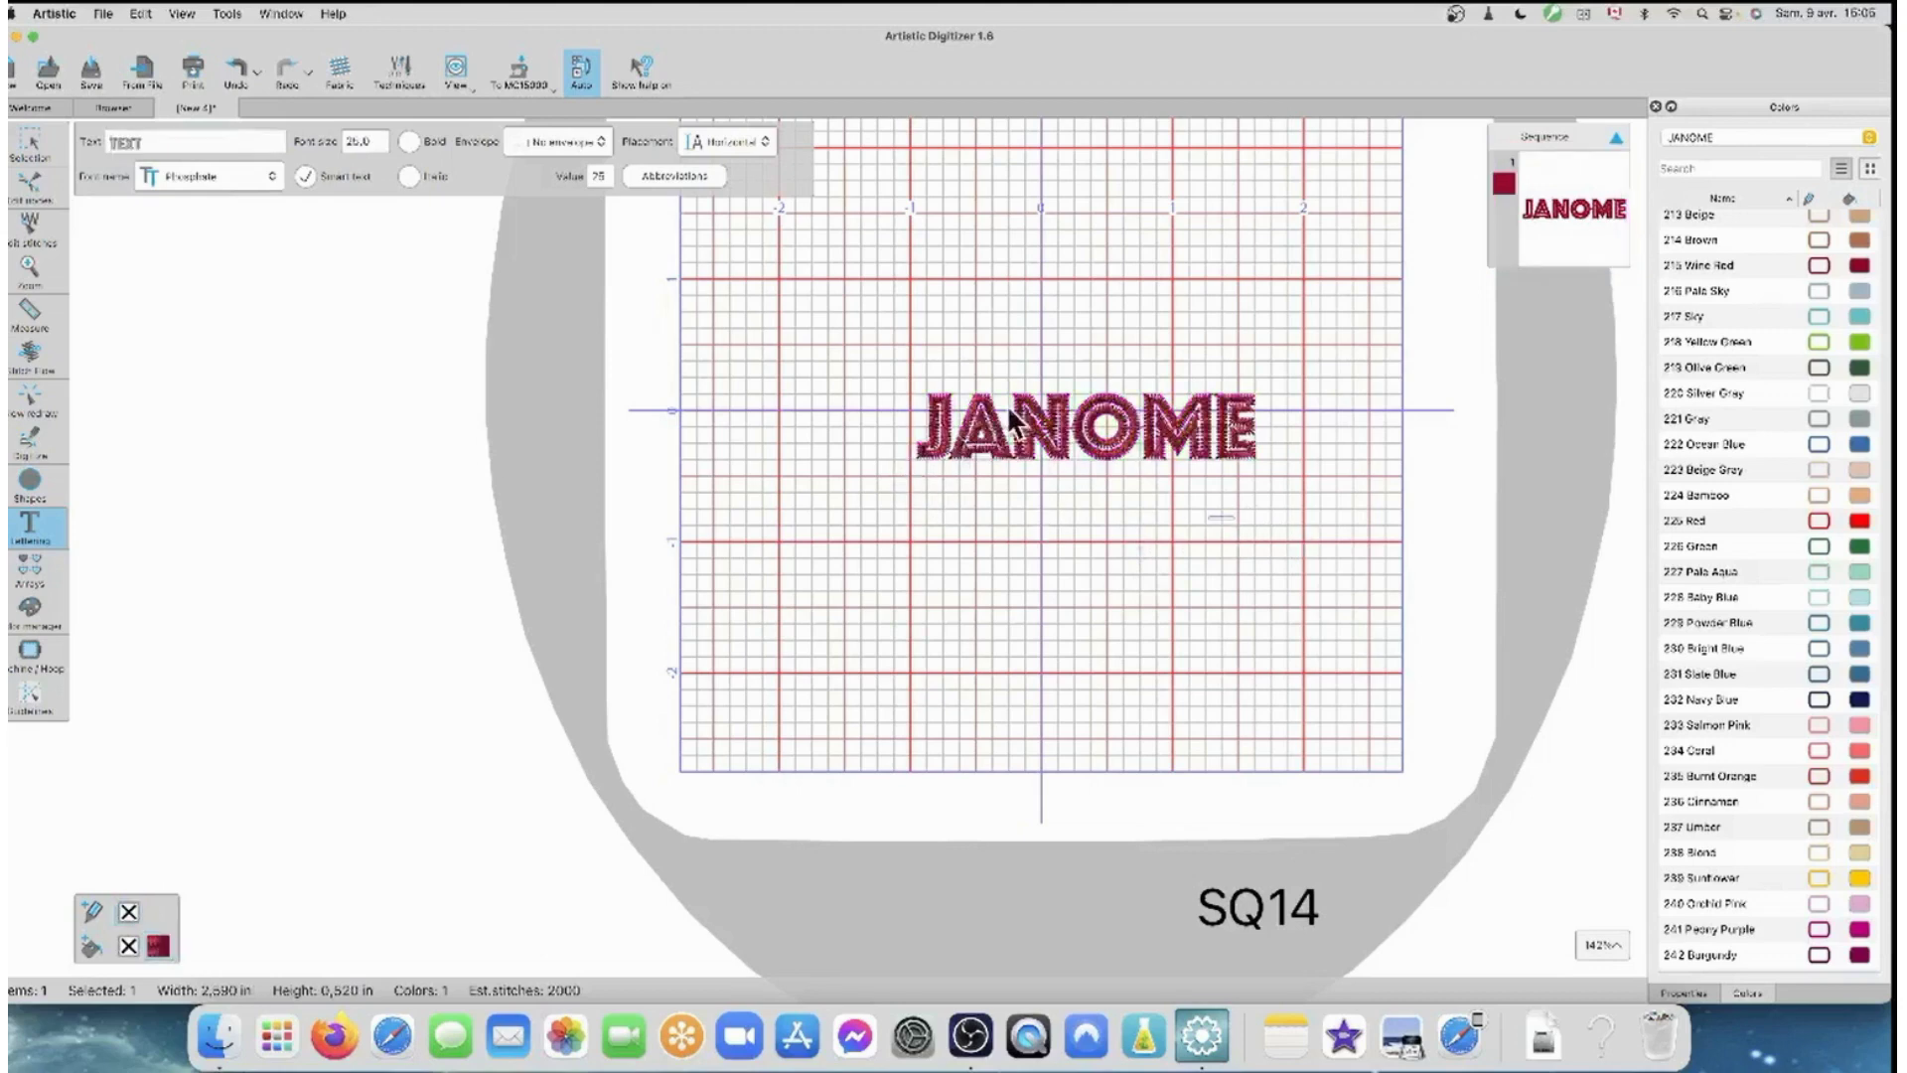
# - Enlarge the JANOME lettering proportionally to about 5.0 in wide, then stretch it upward to about 2.13 in high and deselect it
pyautogui.click(27, 144)
pyautogui.click(30, 151)
pyautogui.moveTo(856, 344); pyautogui.dragTo(1639, 593)
pyautogui.moveTo(840, 462); pyautogui.dragTo(638, 501)
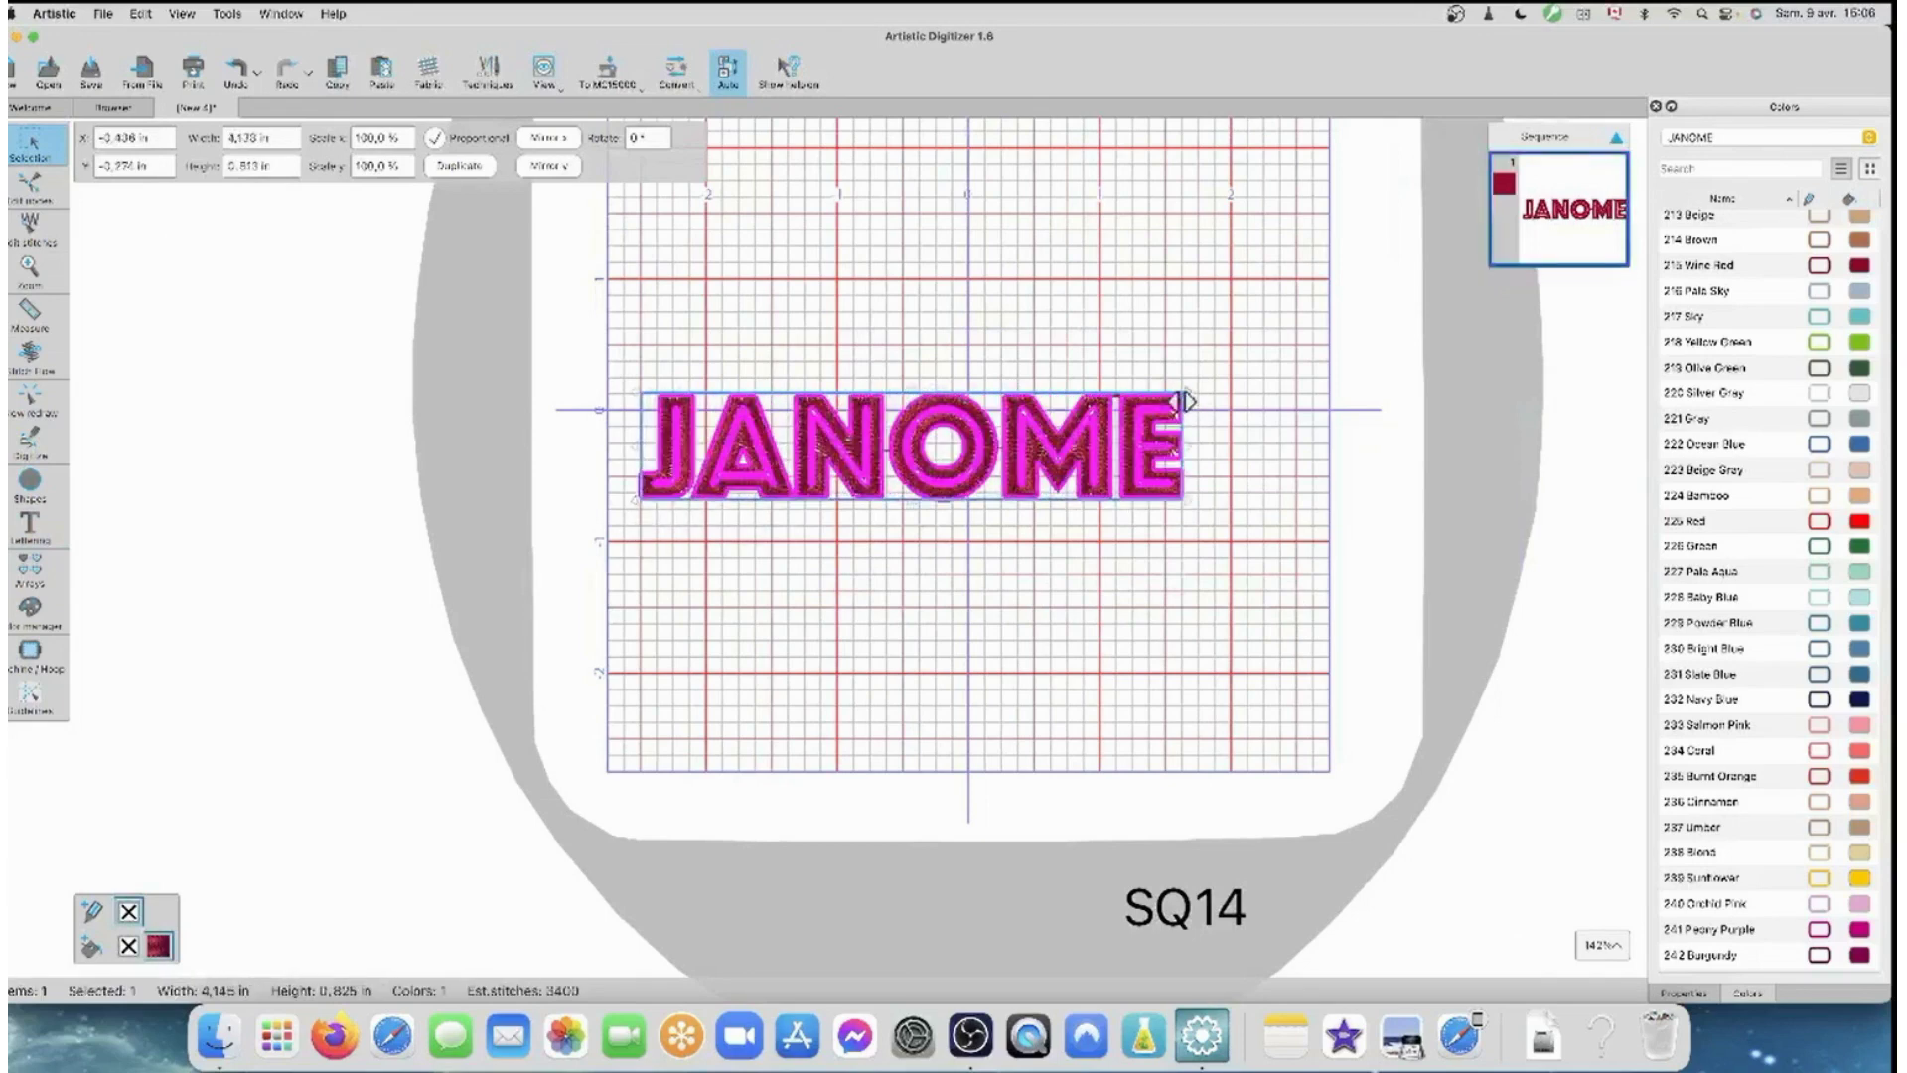
pyautogui.moveTo(1187, 499); pyautogui.dragTo(1296, 526)
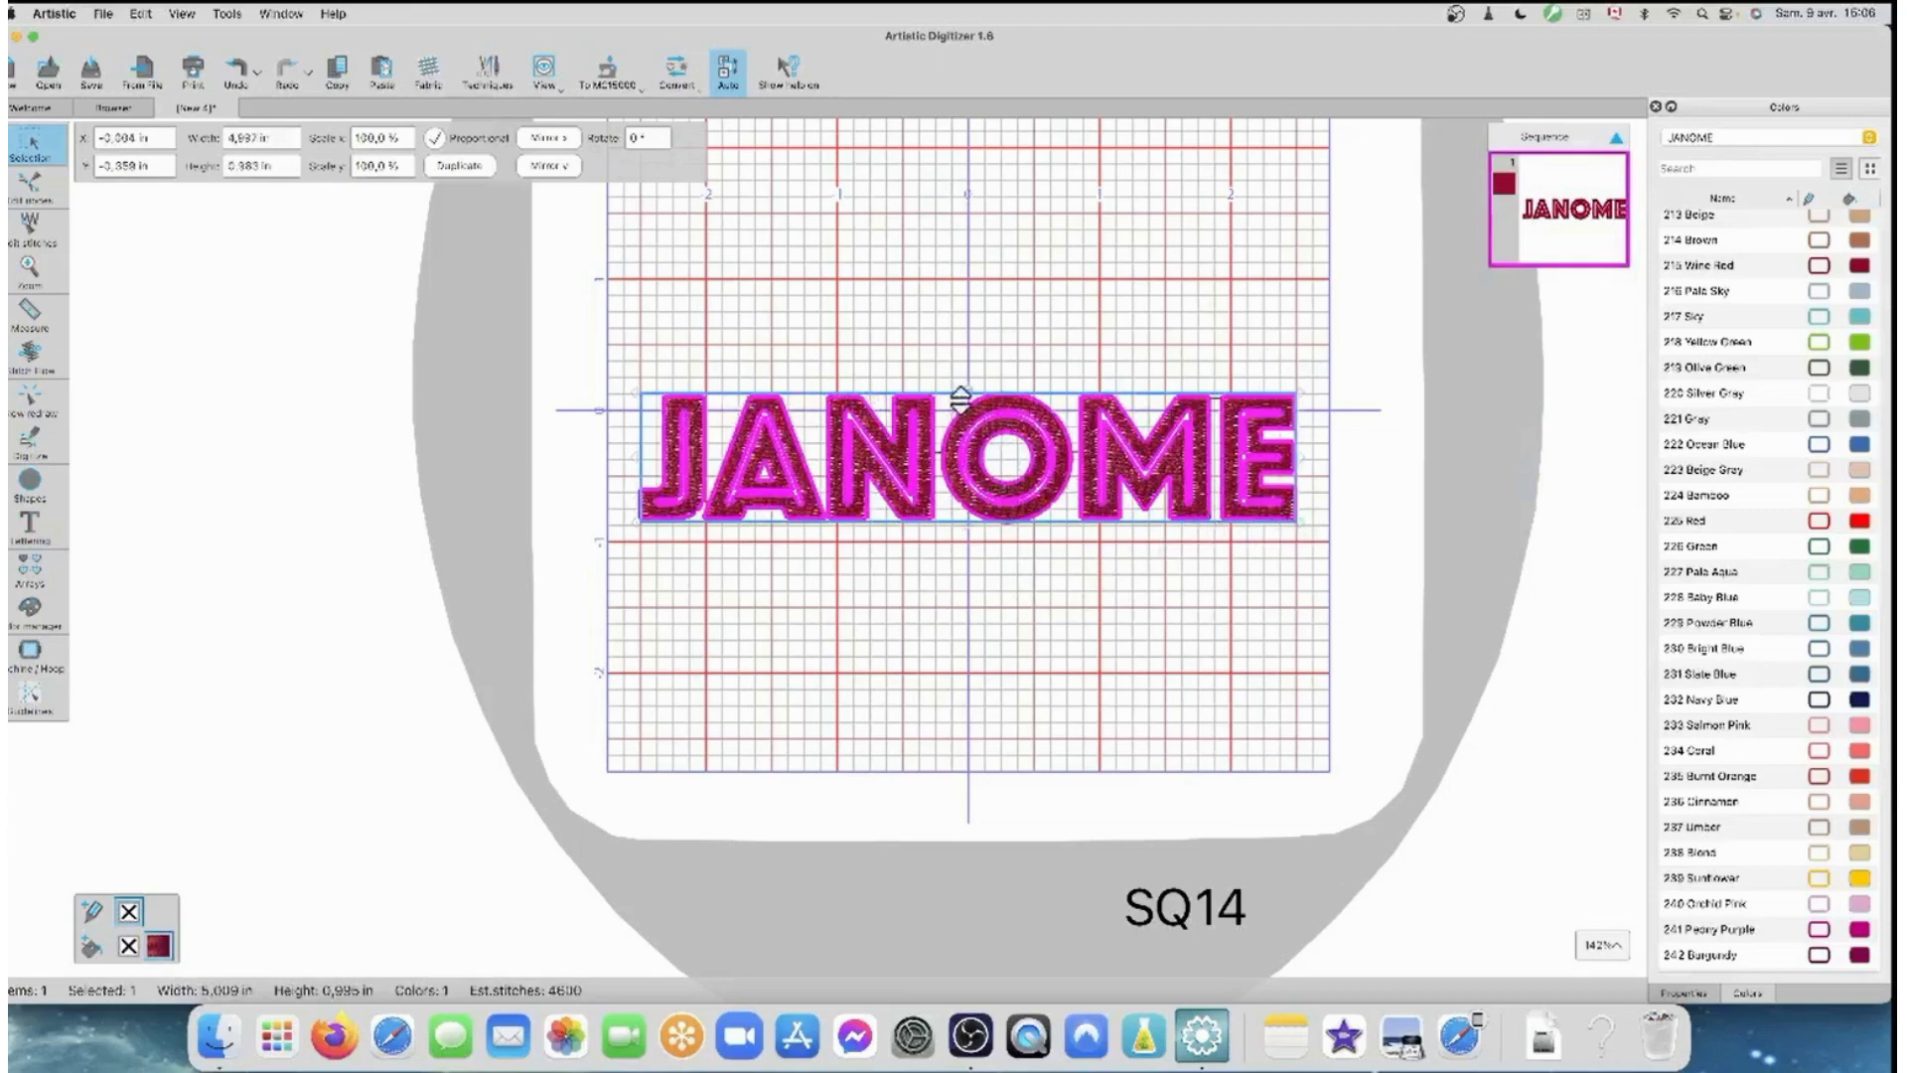
pyautogui.moveTo(960, 393); pyautogui.dragTo(958, 241)
pyautogui.click(1057, 695)
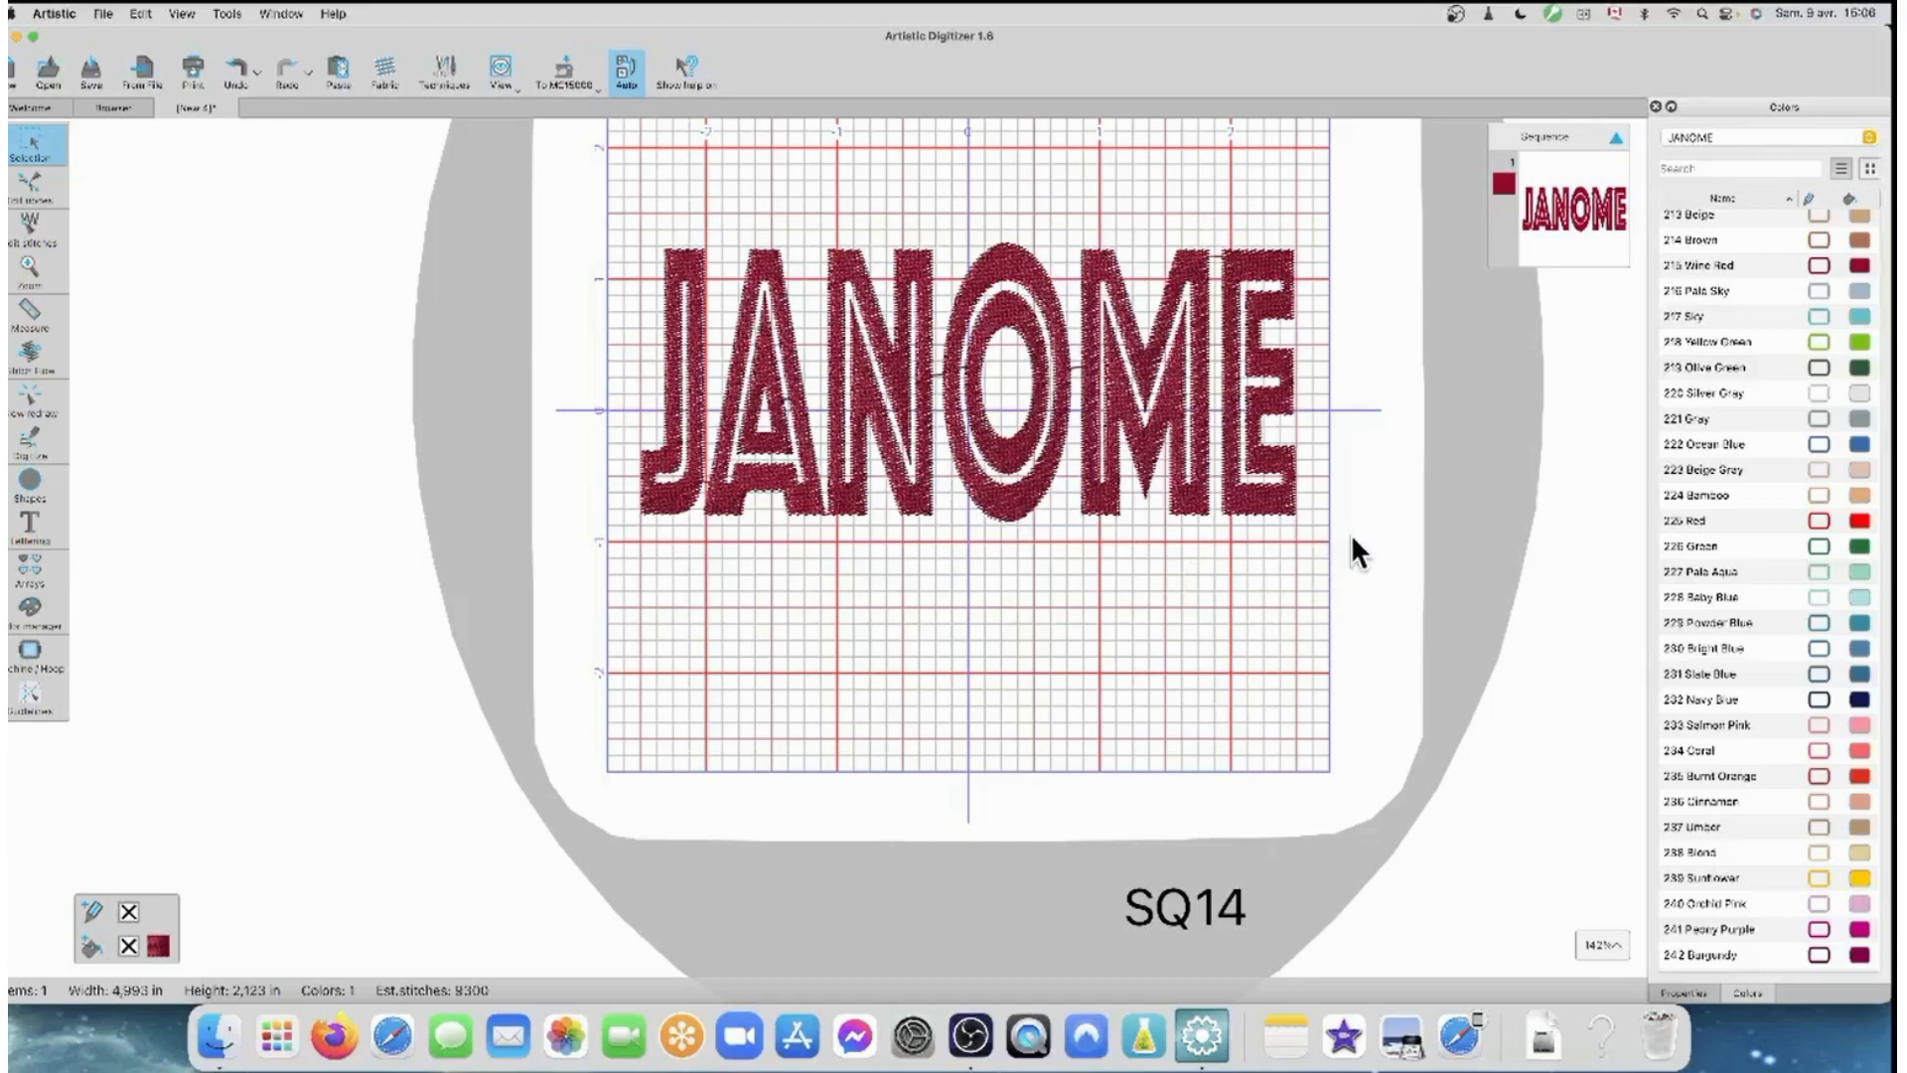
# - Try an outside Autoborder of running type with holes removed around the whole JANOME lettering, then undo it
pyautogui.moveTo(1333, 538); pyautogui.dragTo(611, 202)
pyautogui.rightClick(1013, 437)
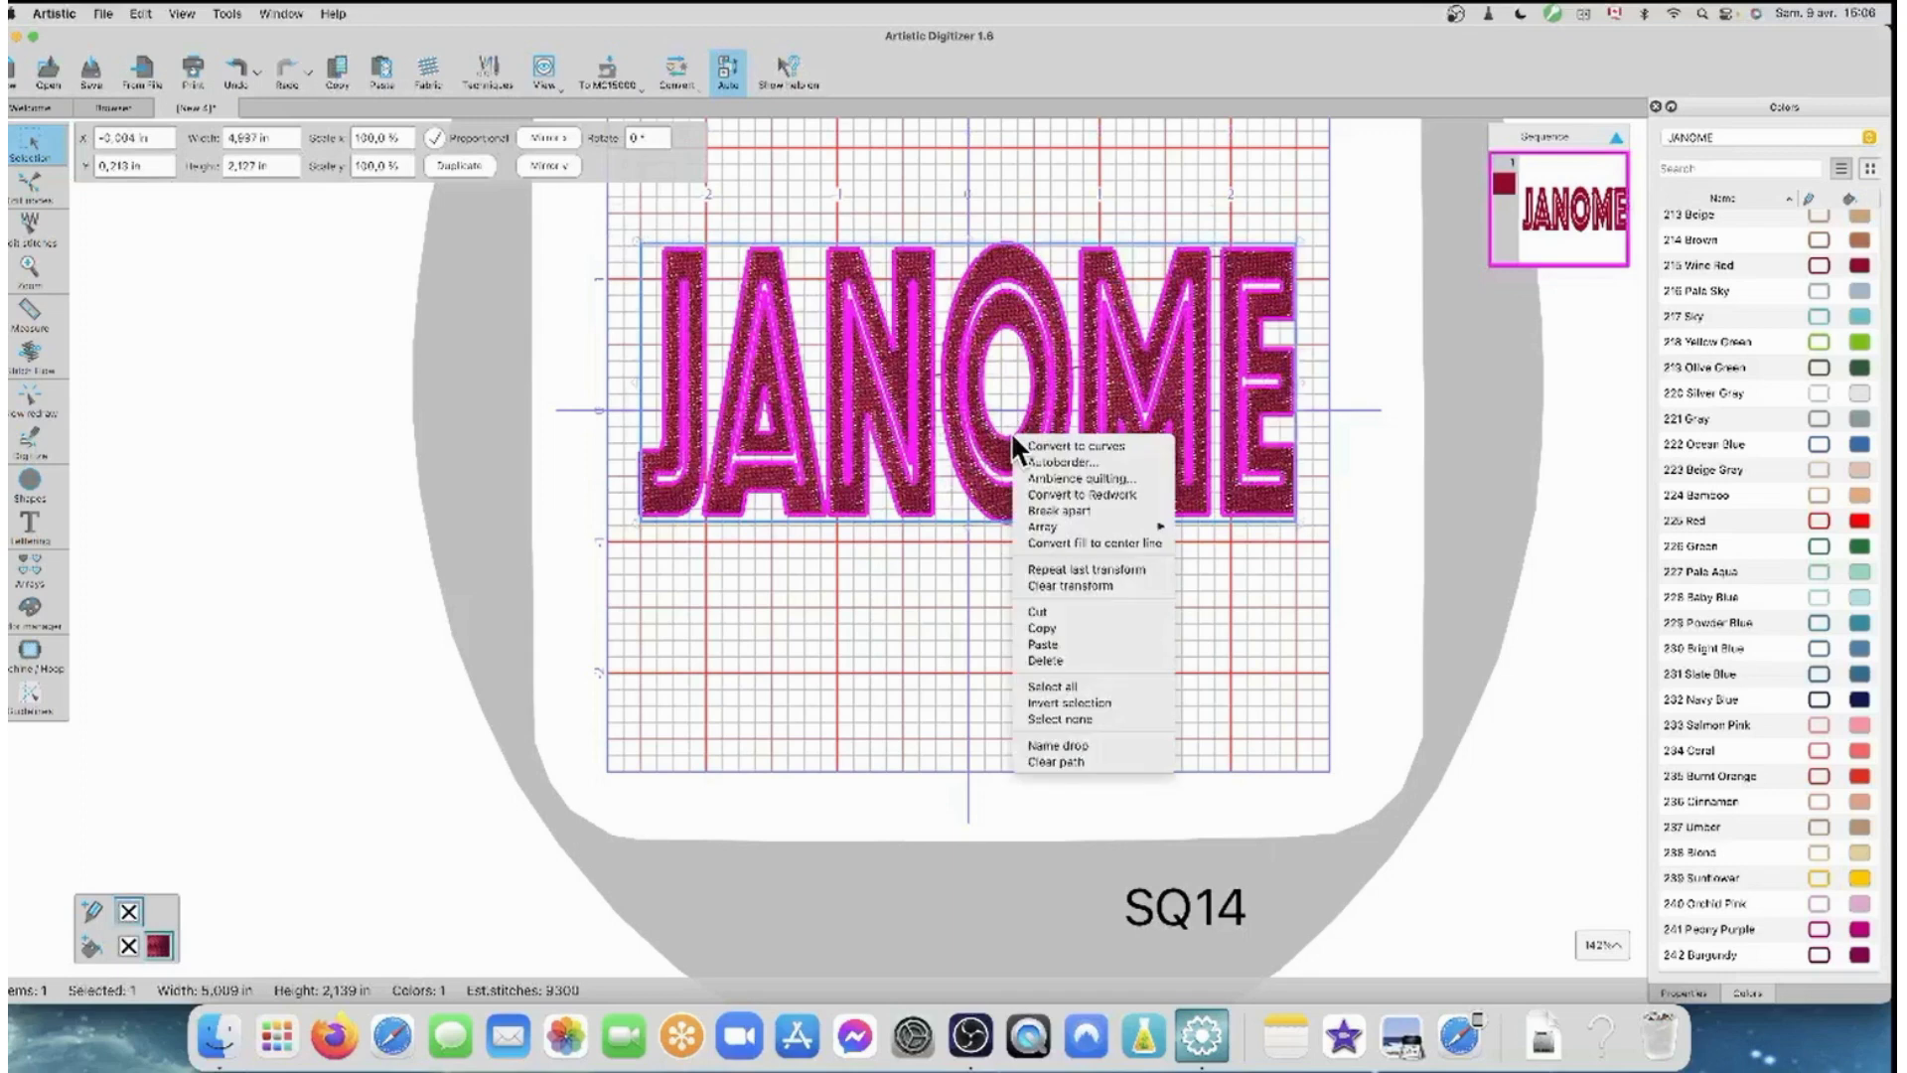
pyautogui.click(1048, 461)
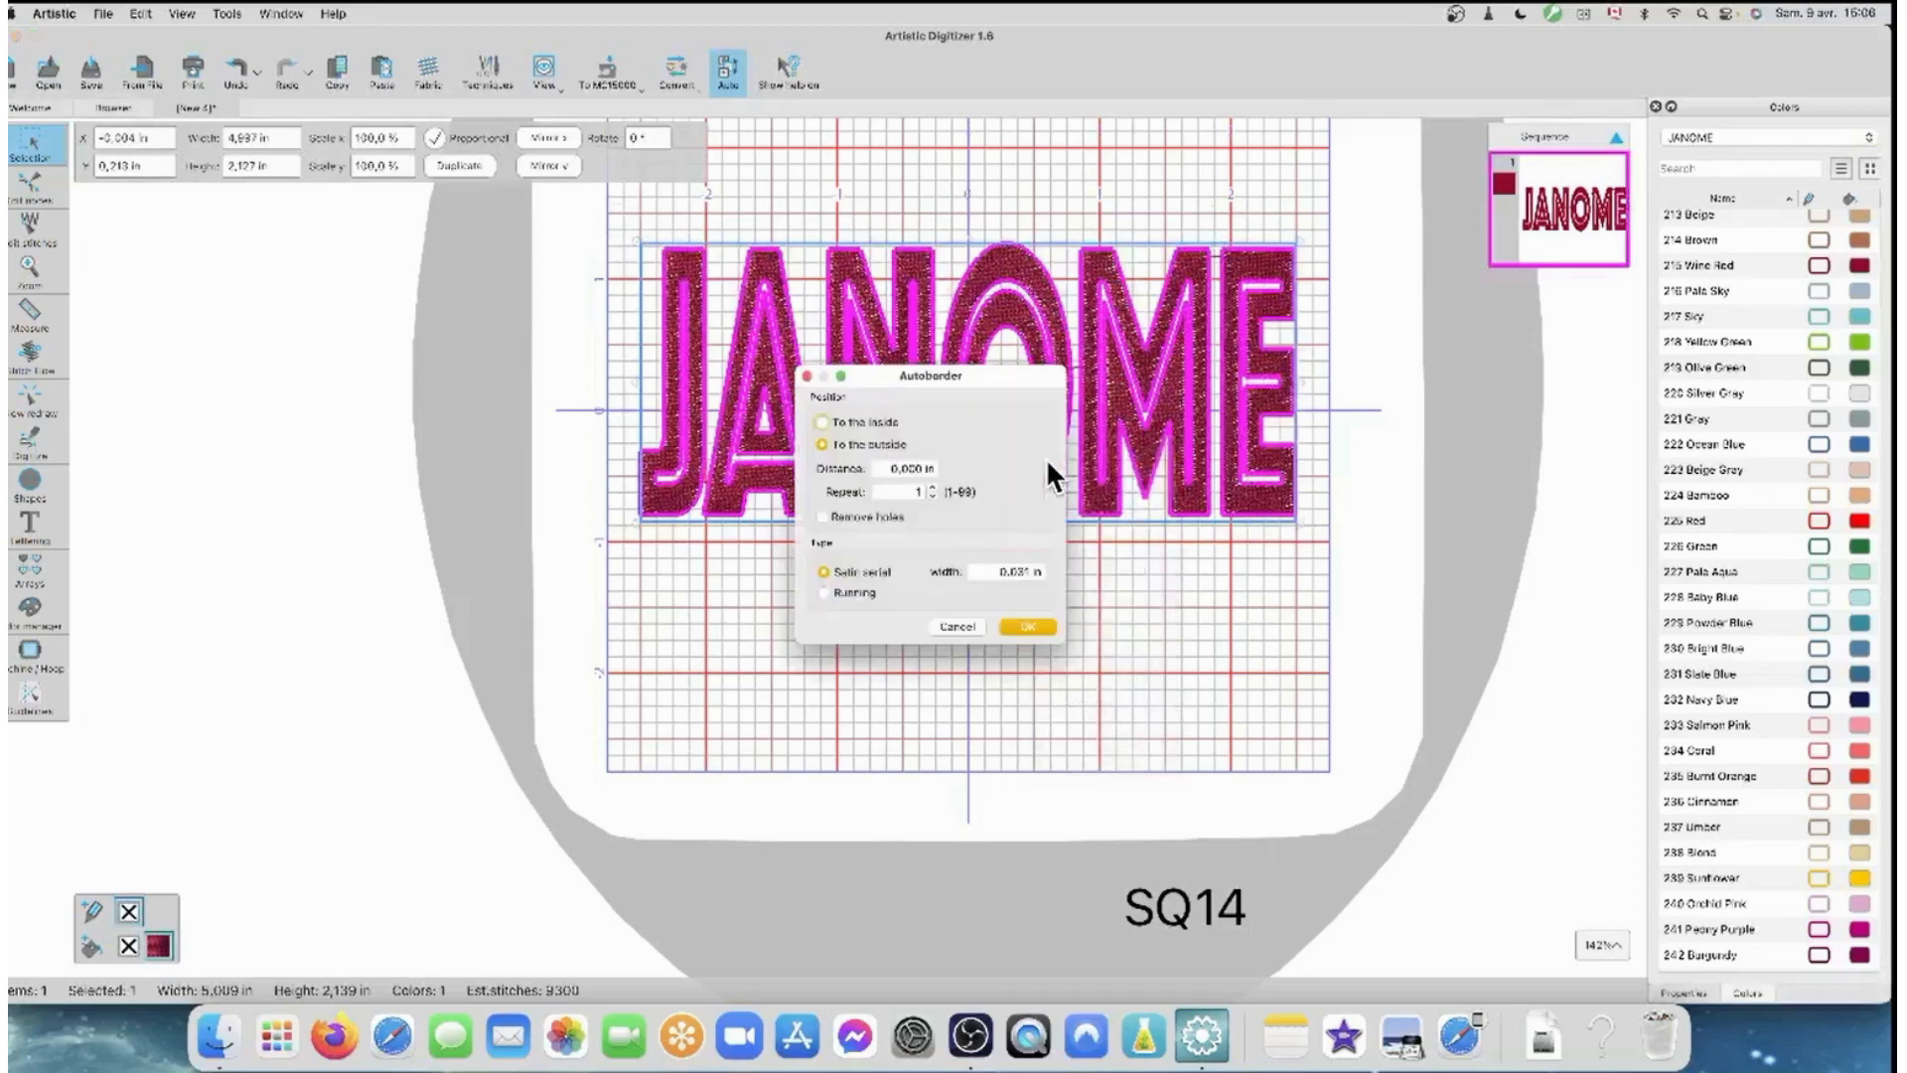
pyautogui.click(826, 593)
pyautogui.click(825, 517)
pyautogui.click(1027, 627)
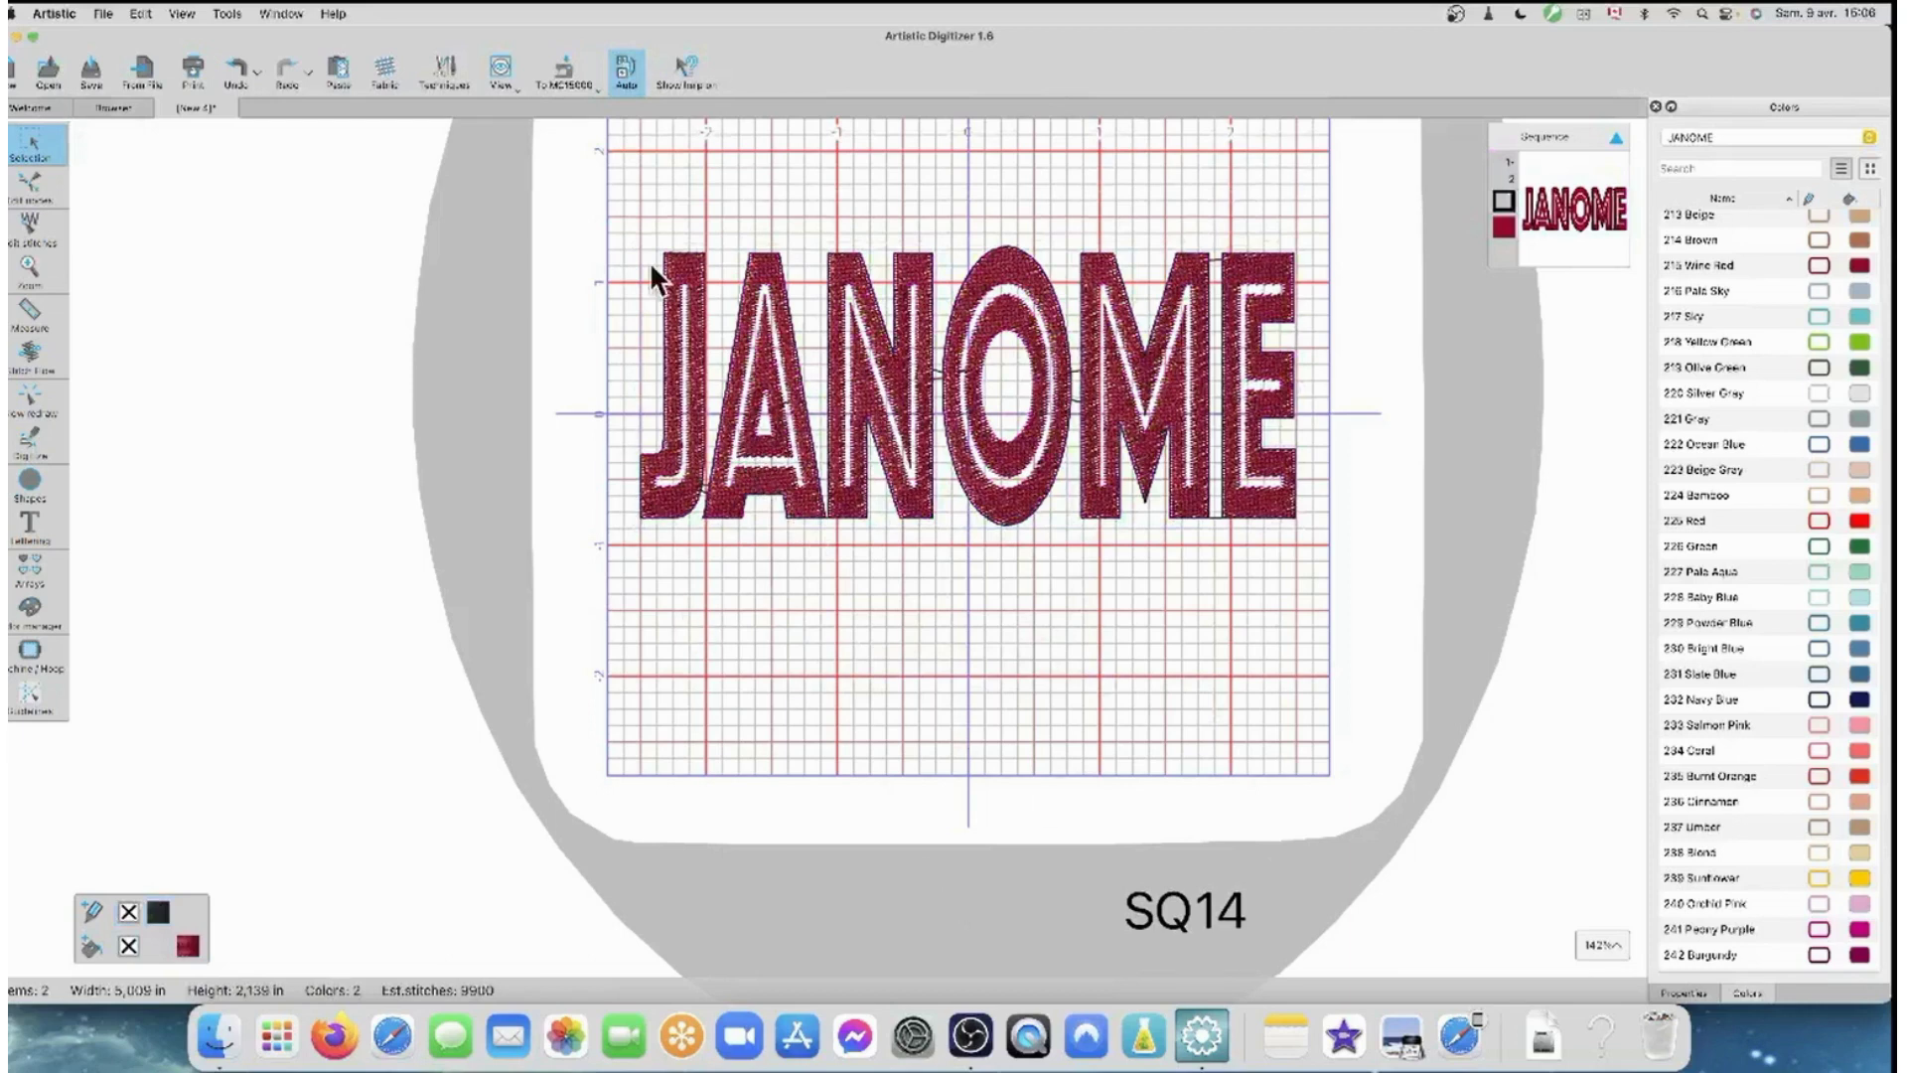
pyautogui.scroll(-1, 612, 295)
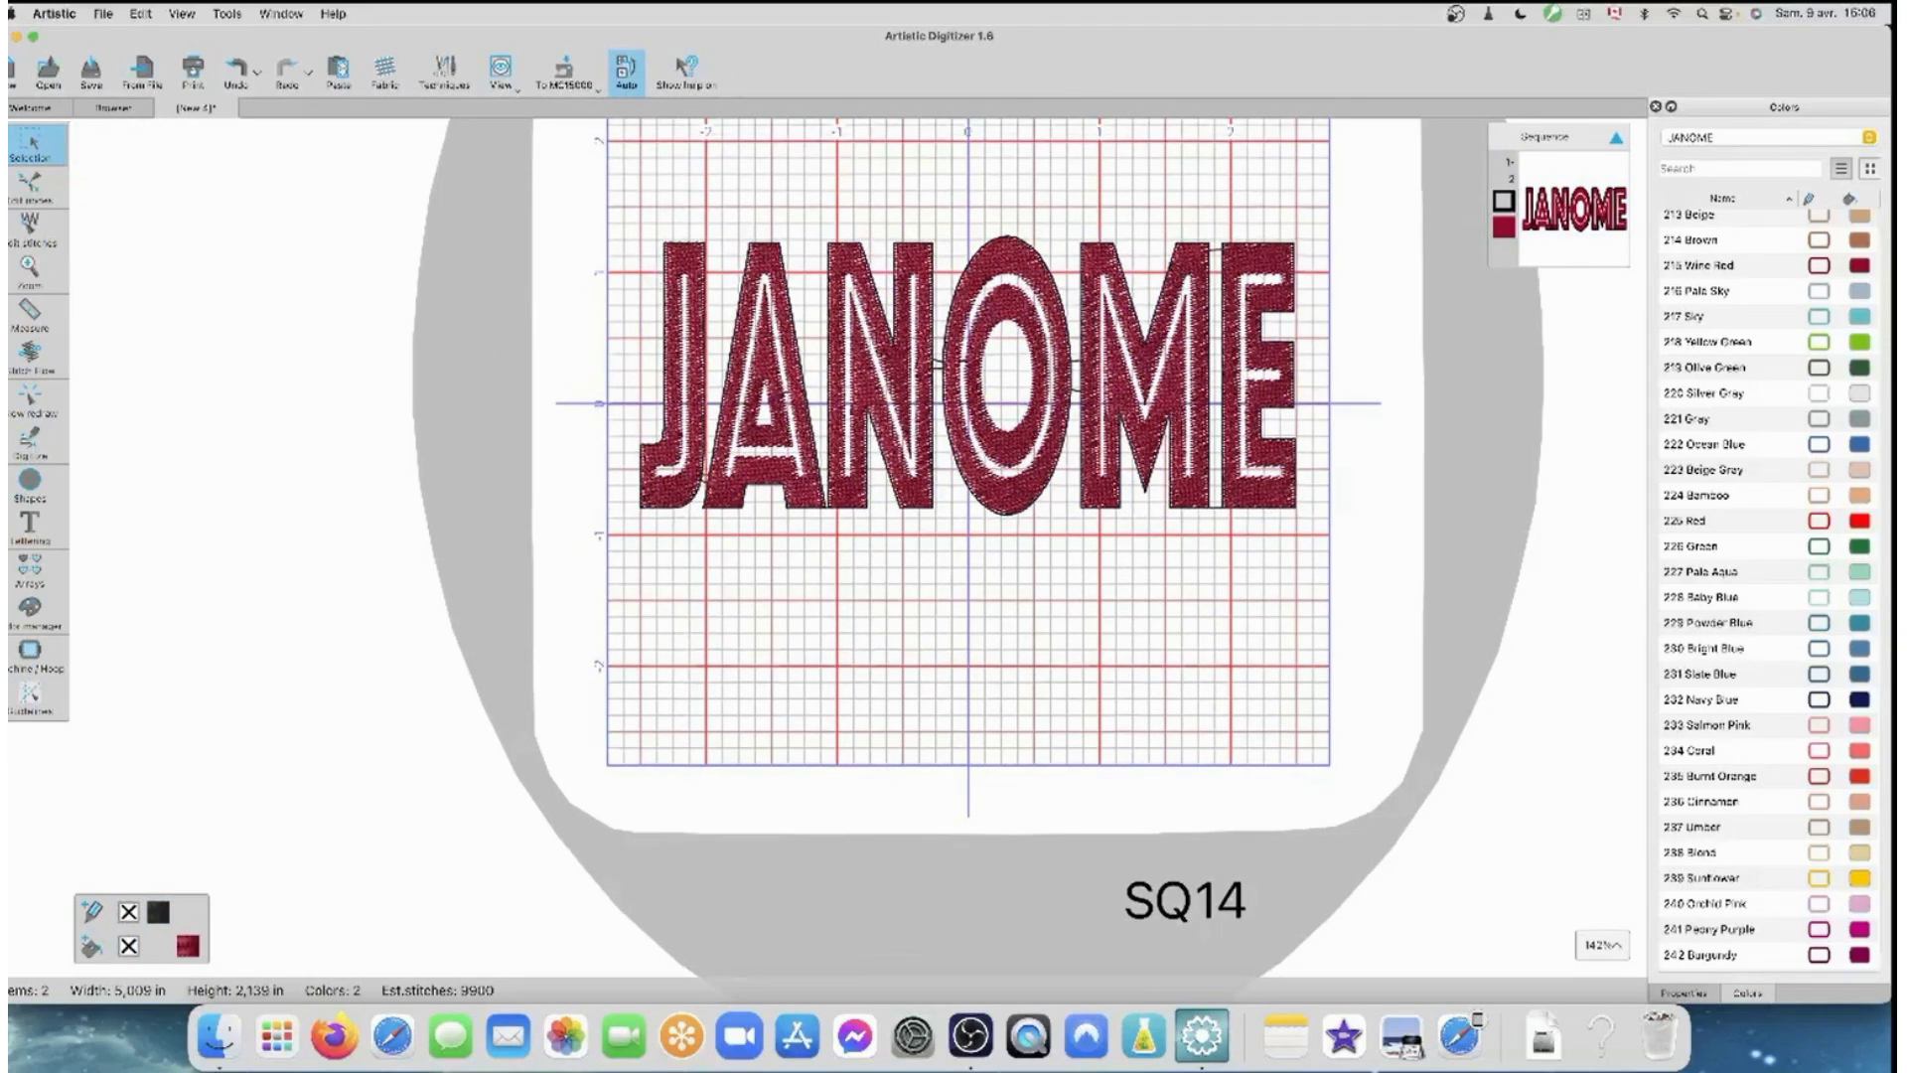
pyautogui.scroll(-1, 313, 370)
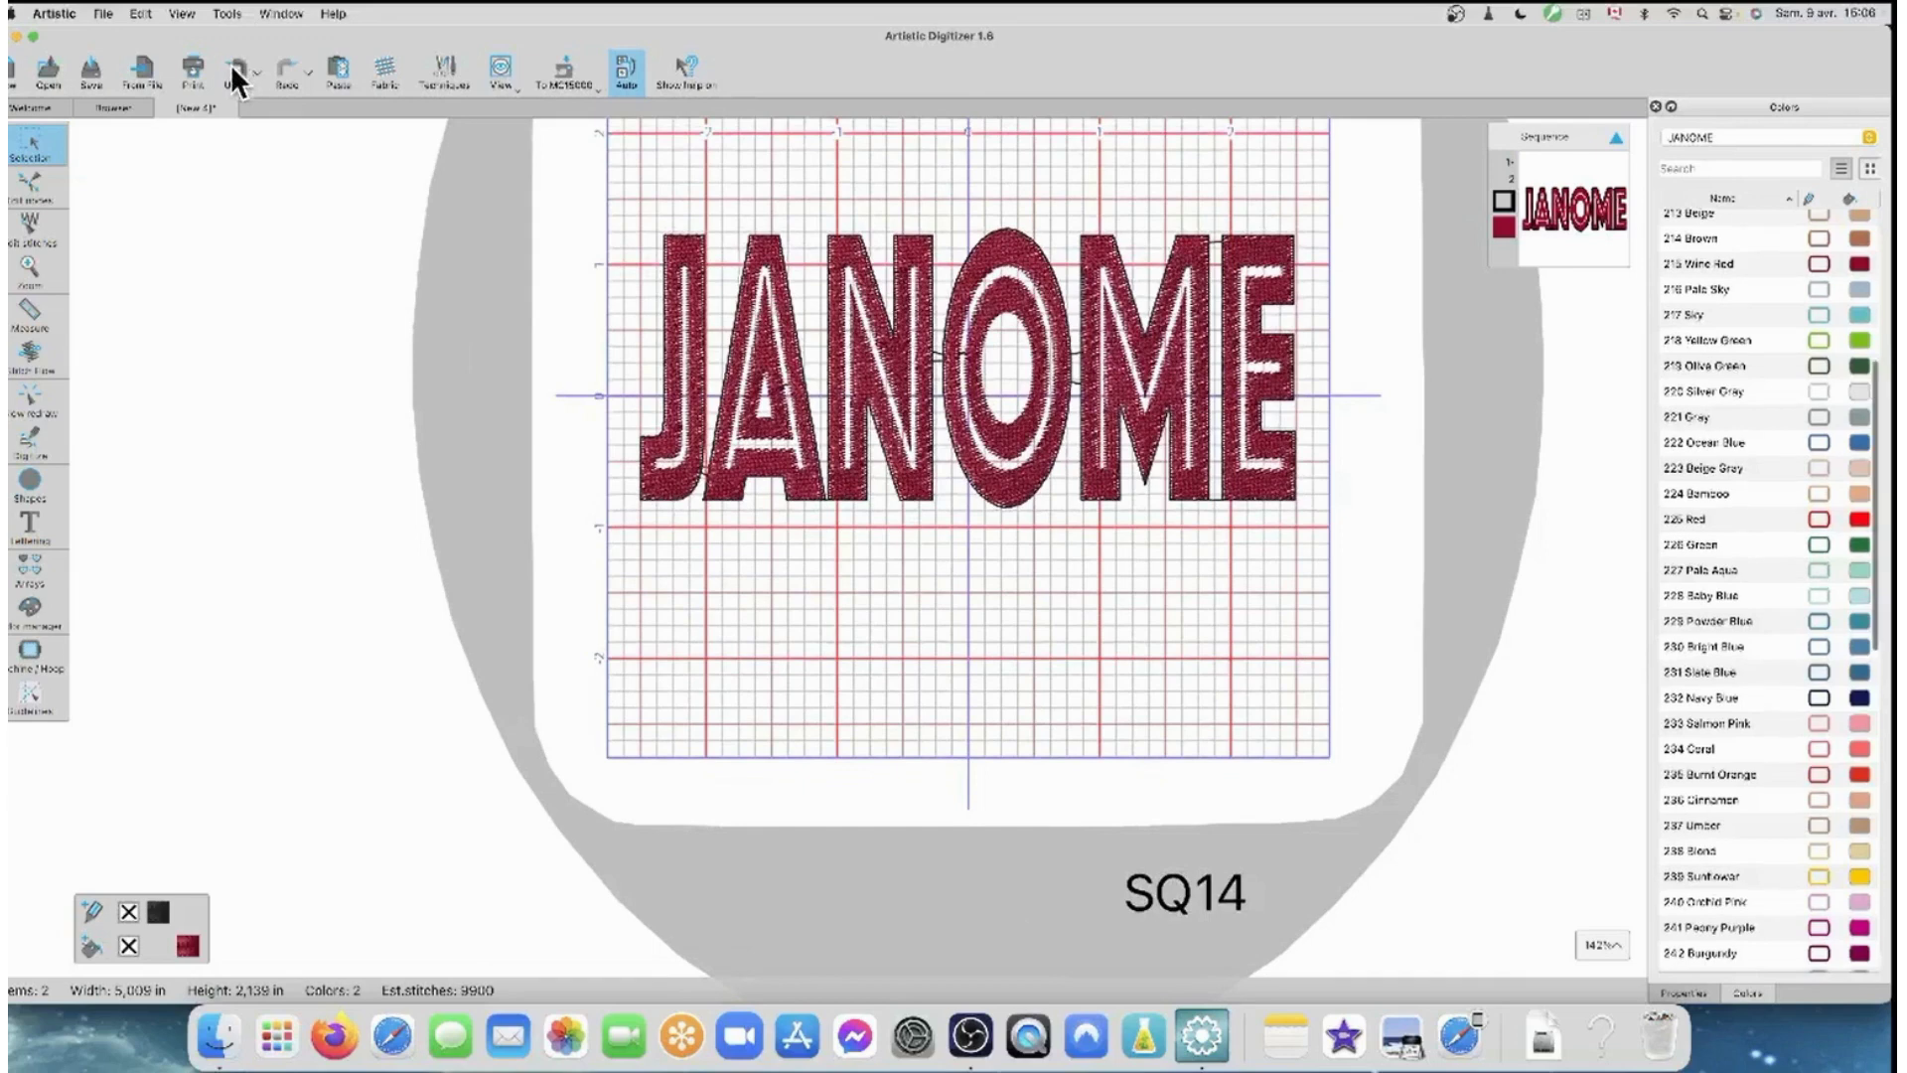
pyautogui.click(233, 67)
# - Add an outside Autoborder of running type to the JANOME lettering, without removing holes, and deselect the result
pyautogui.rightClick(837, 394)
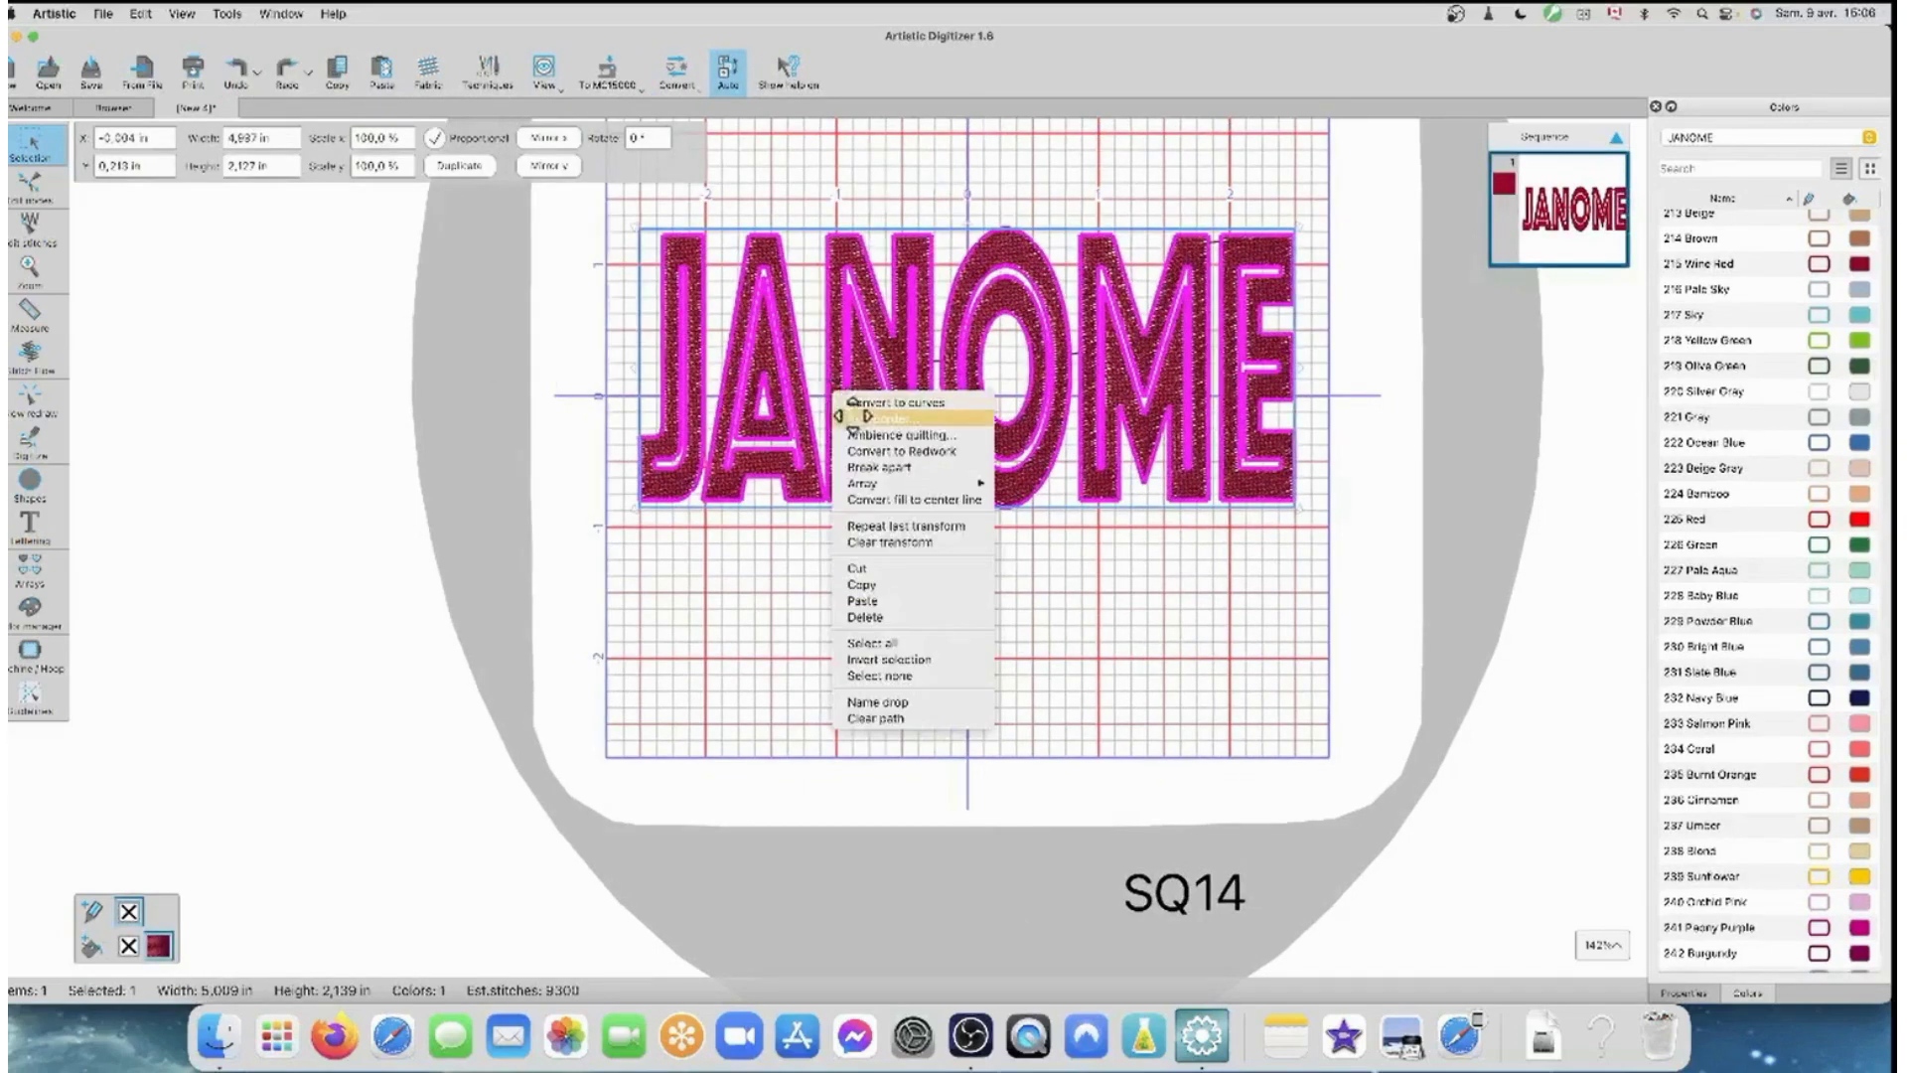
pyautogui.click(869, 418)
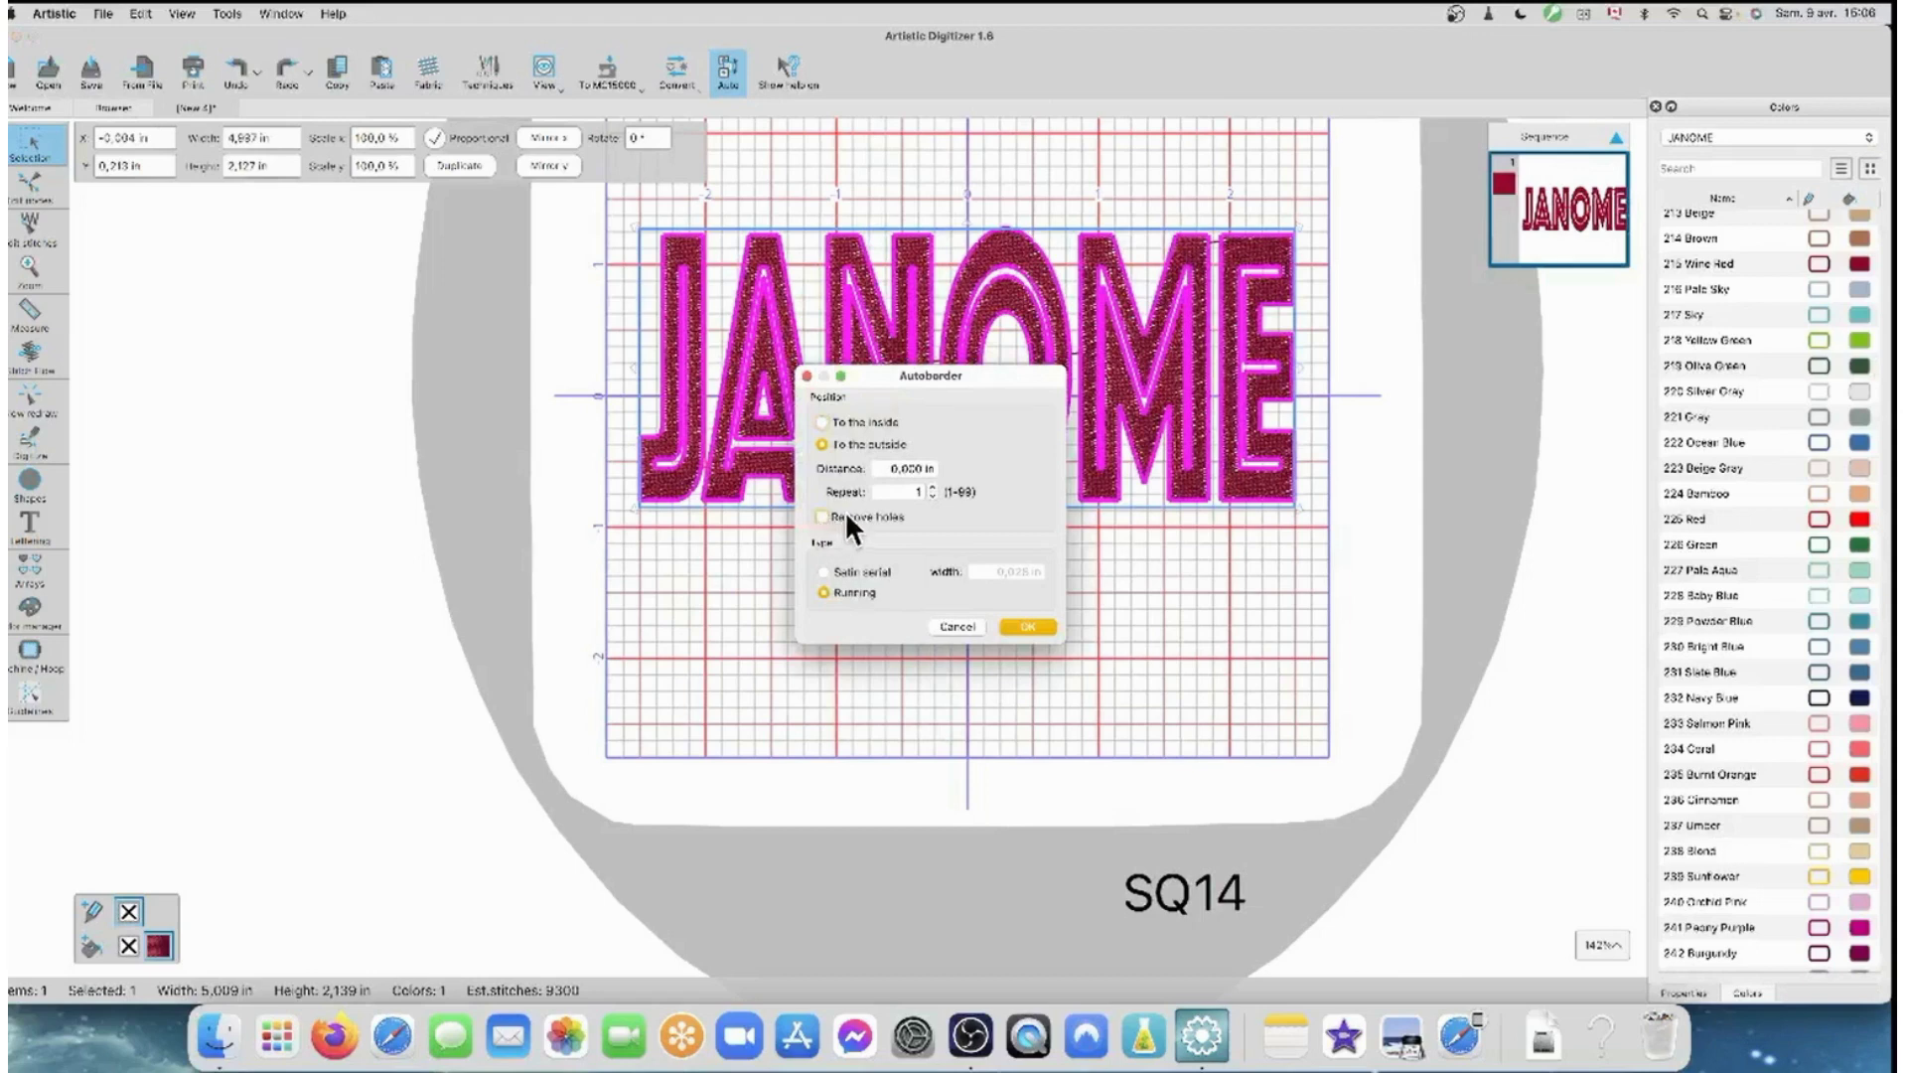
pyautogui.click(1027, 626)
pyautogui.click(865, 623)
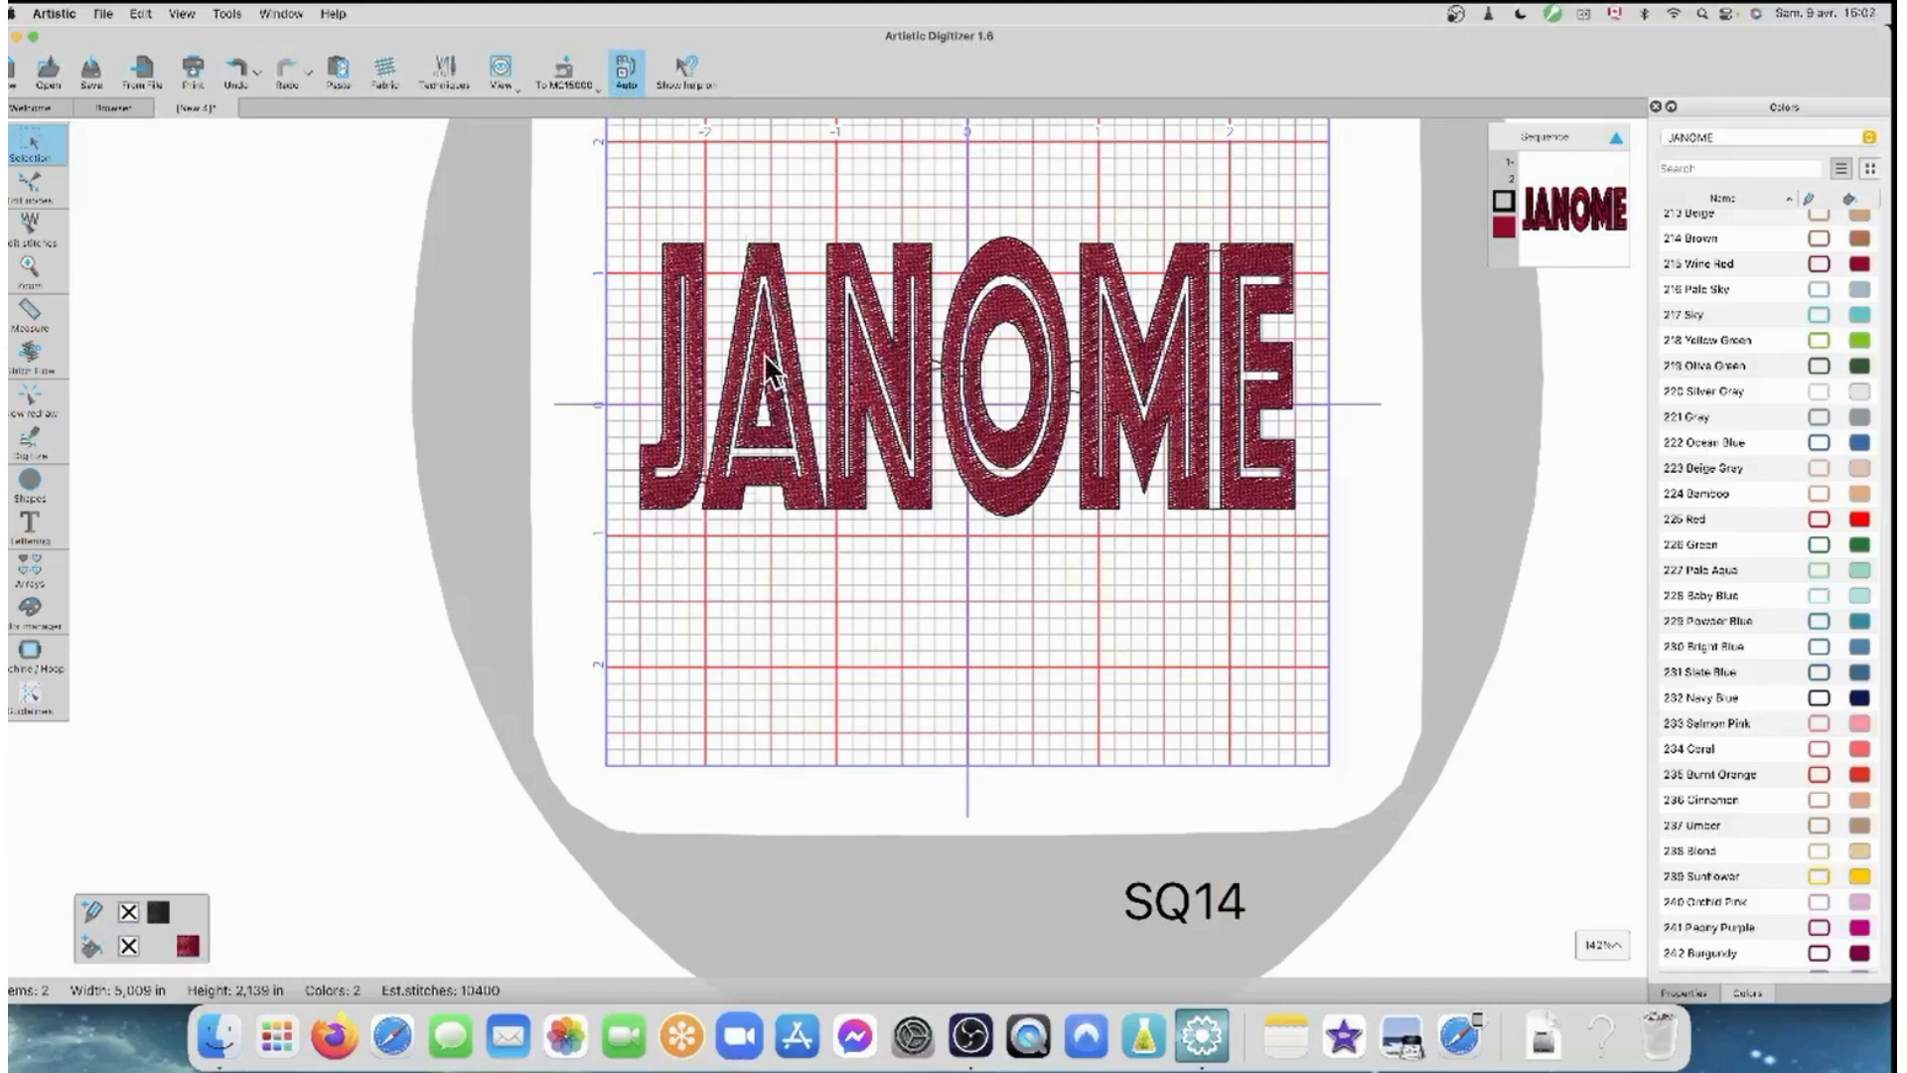
pyautogui.scroll(1, 736, 390)
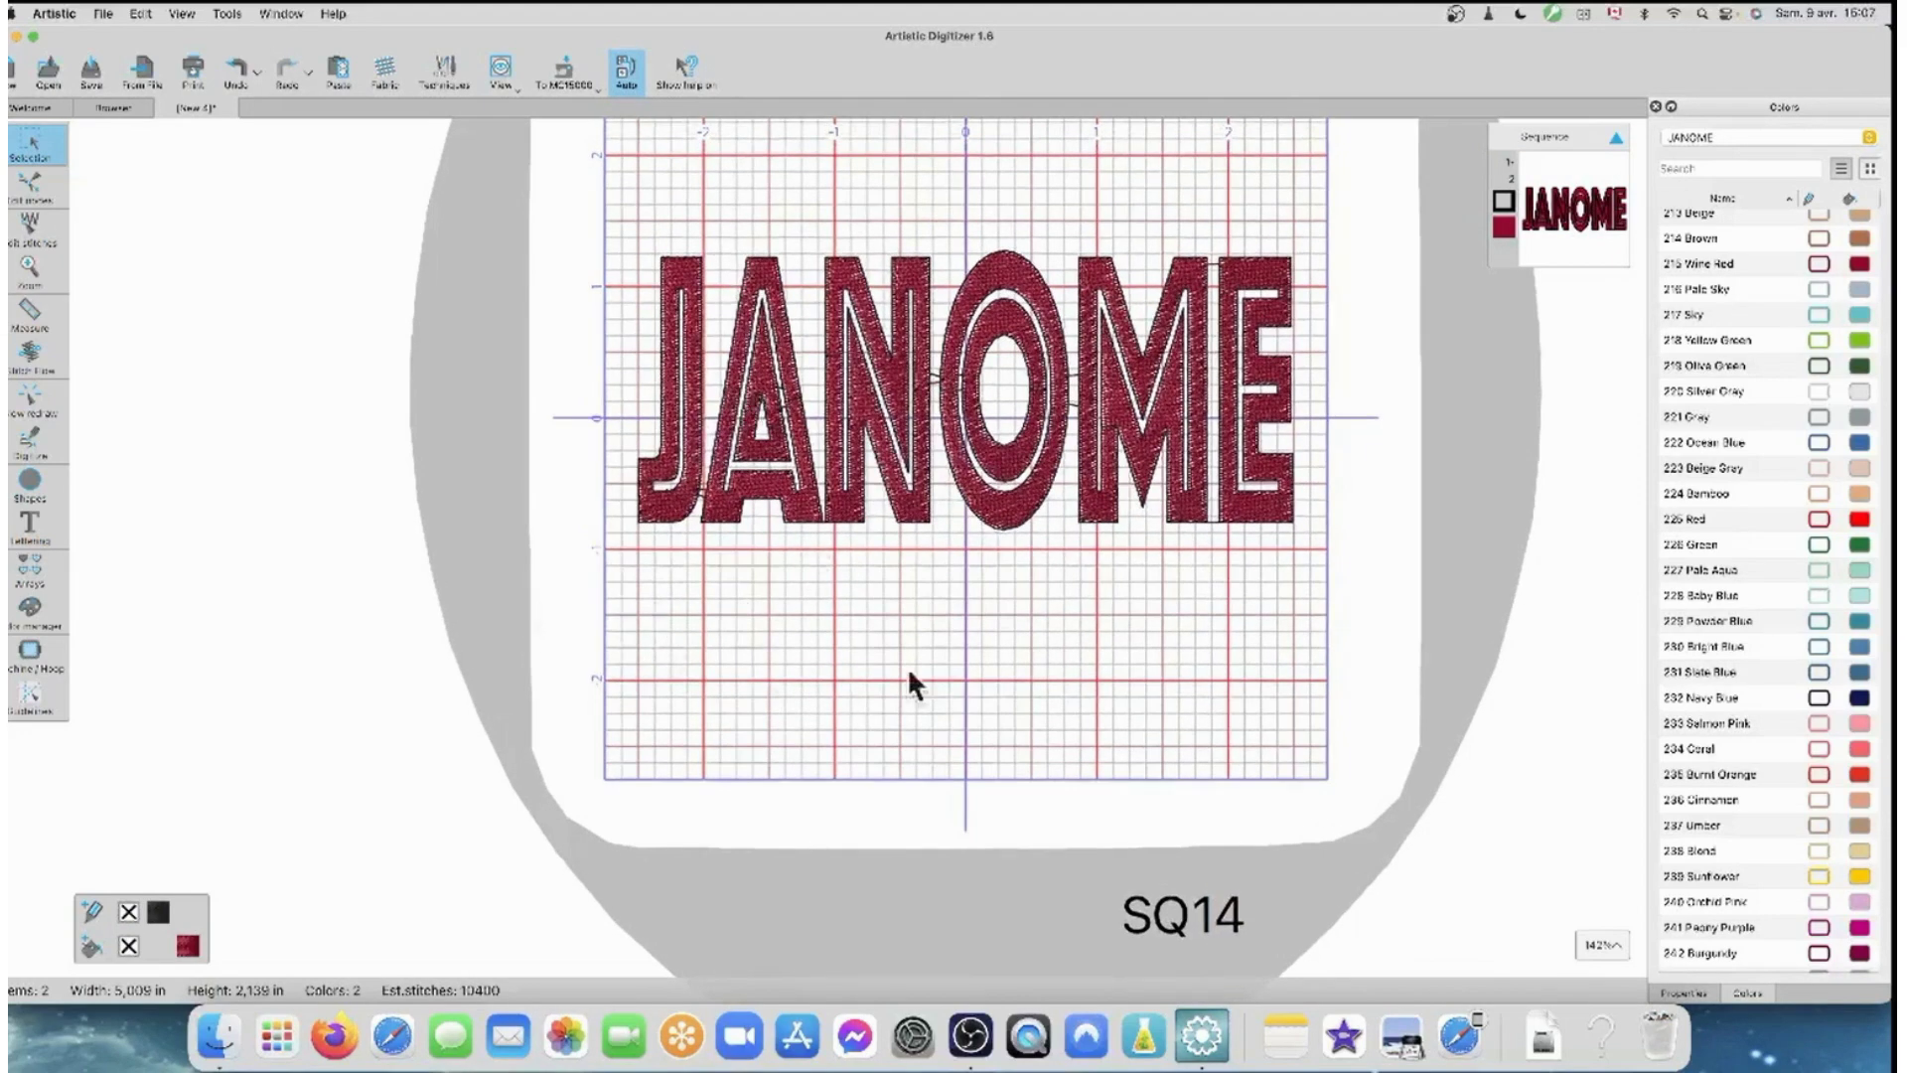